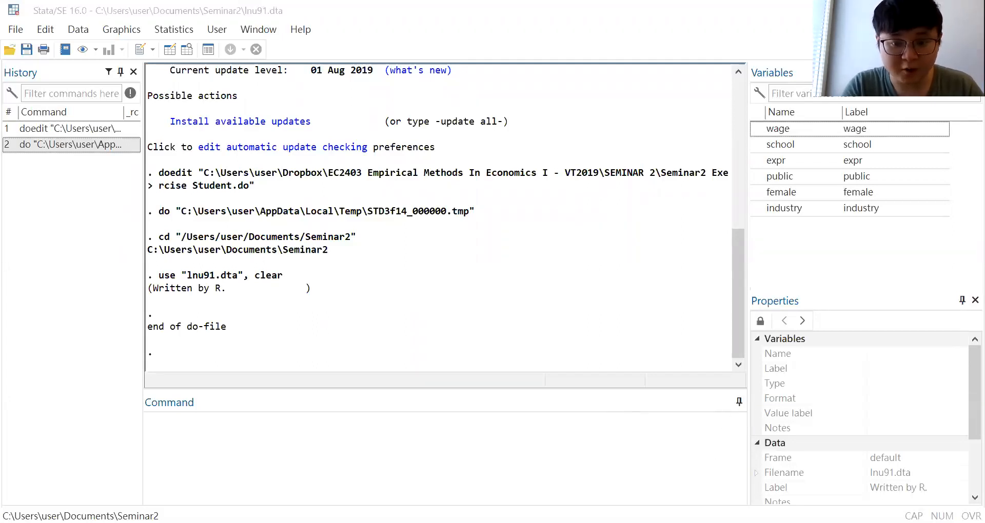
Bring the do-file Seminar2 Exercise Student.do to the front and move its window aside so the results stay readable.
{"action": "left_click", "coordinate": [445, 451]}
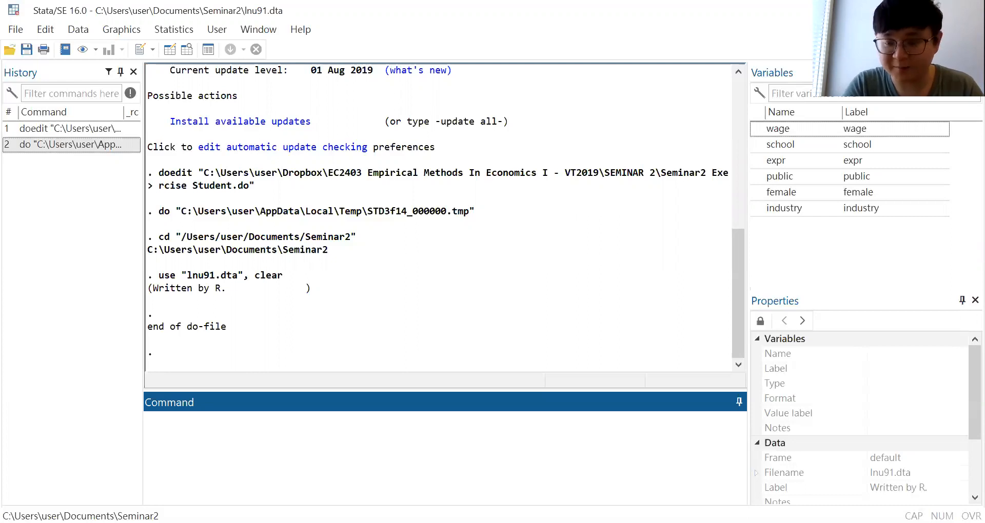
{"action": "key", "text": "alt+Tab"}
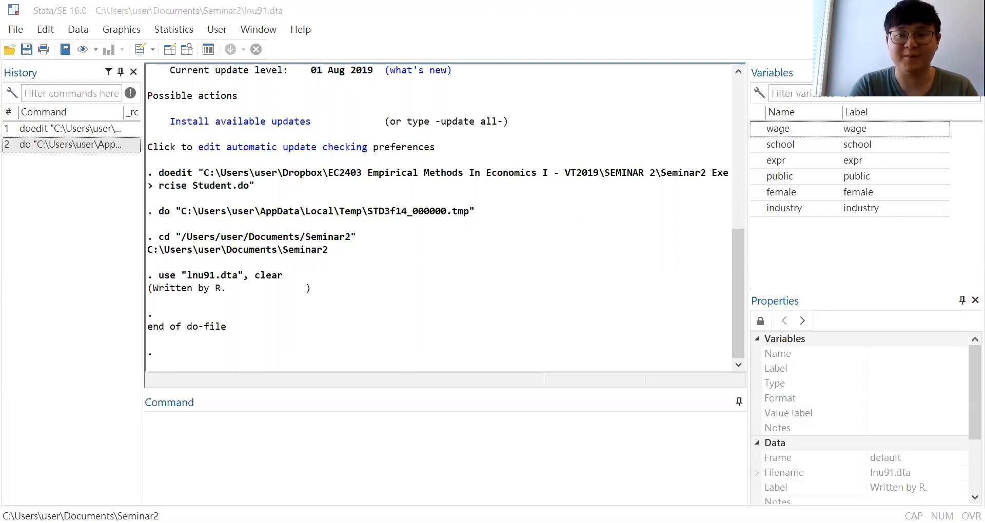
{"action": "key", "text": "alt+Tab"}
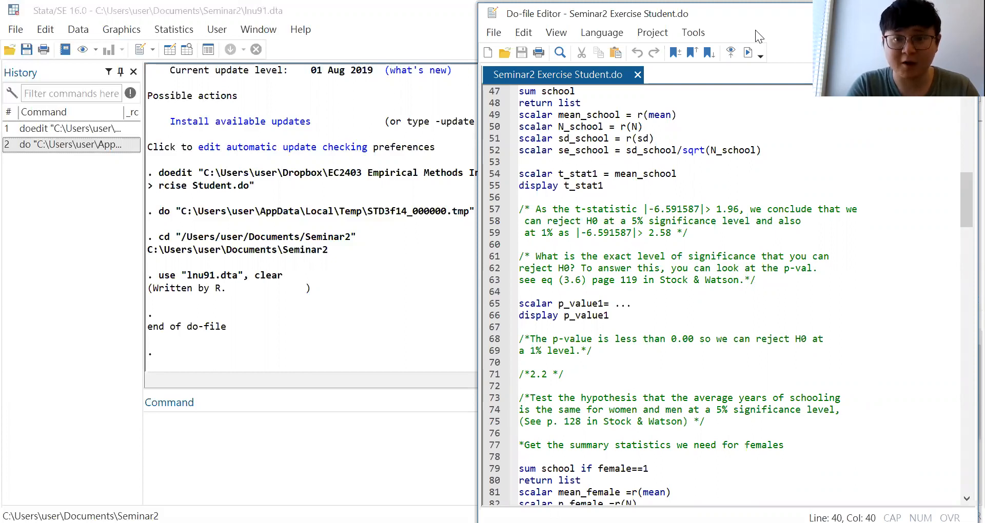
{"action": "left_click_drag", "start_coordinate": [755, 15], "coordinate": [855, 13]}
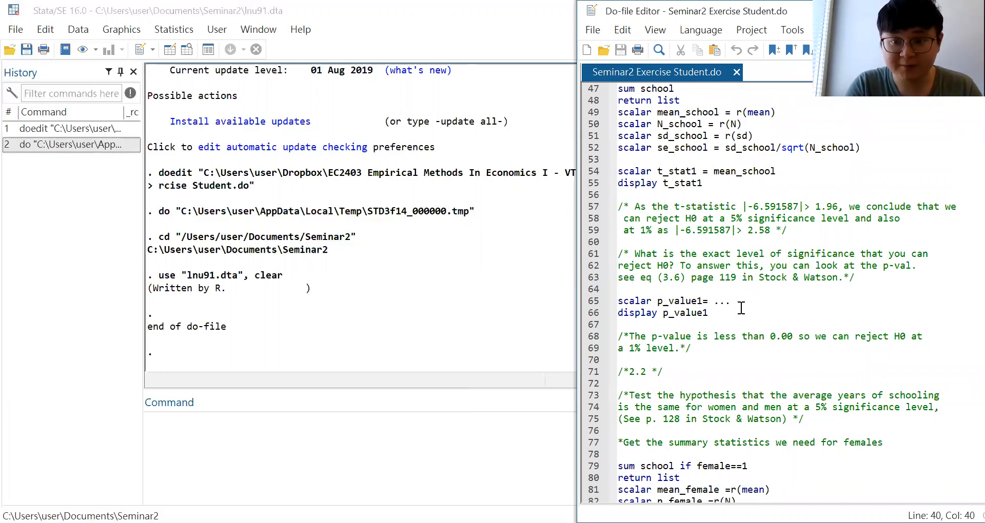
Run only the sum school line of the do-file to summarize years of schooling.
{"action": "scroll", "coordinate": [742, 308], "scroll_direction": "up", "scroll_amount": 2}
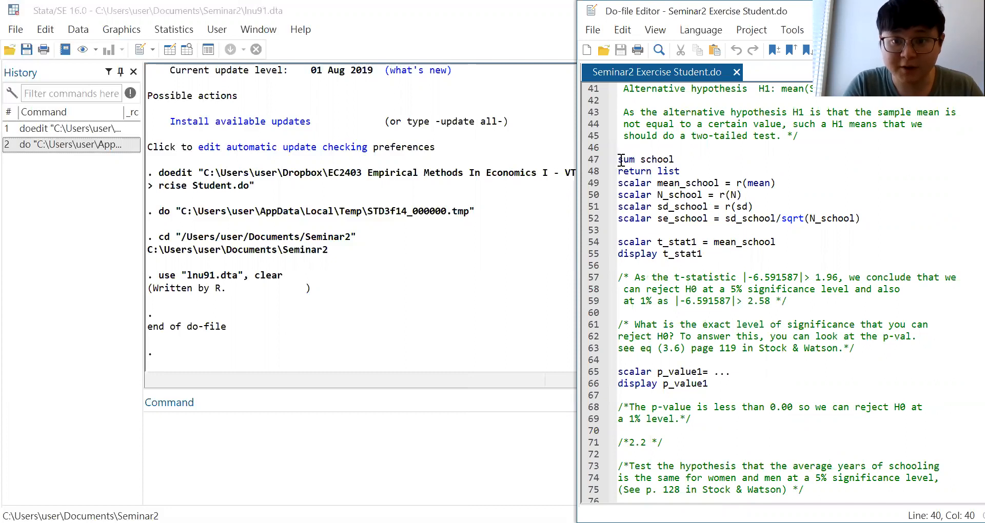
{"action": "left_click_drag", "start_coordinate": [619, 160], "coordinate": [684, 160]}
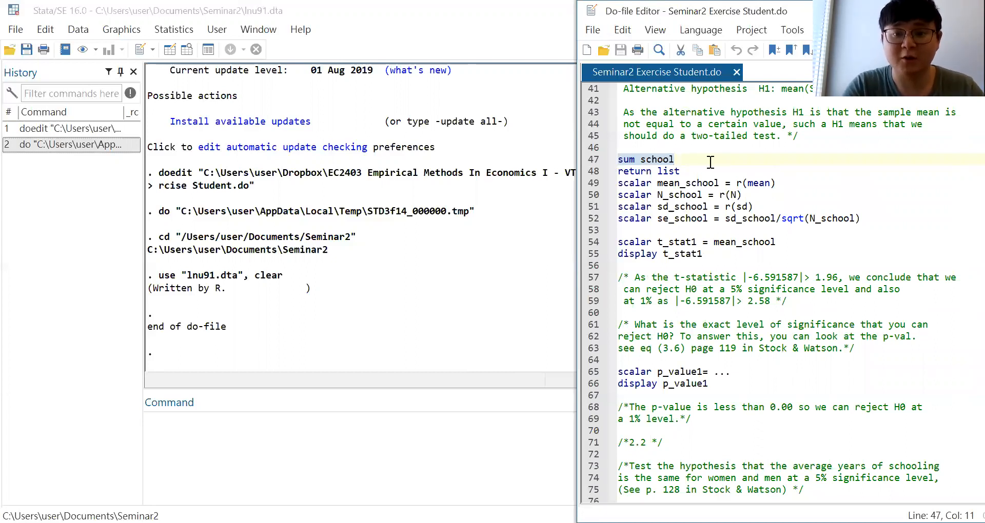
{"action": "key", "text": "ctrl+d"}
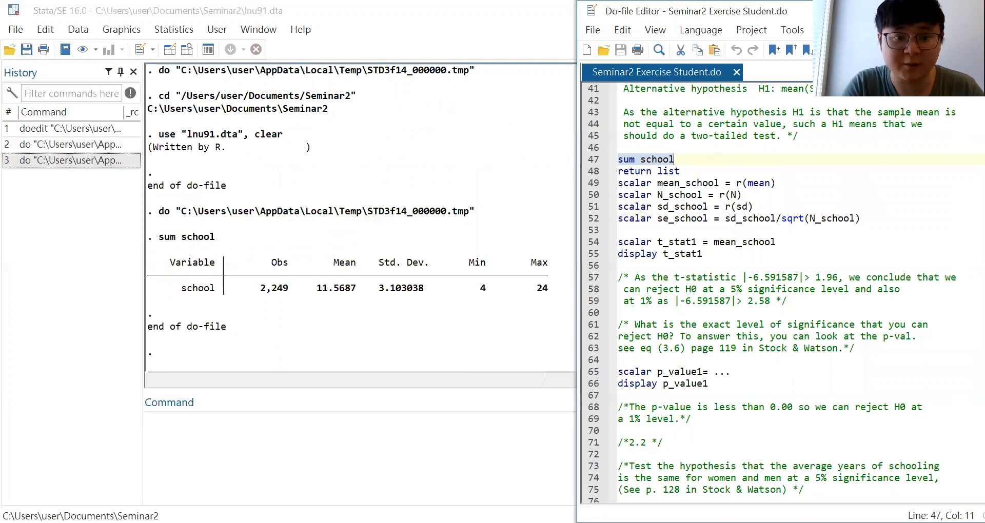
Run the return list line together with the scalar definitions of mean_school, N_school, sd_school and se_school.
{"action": "left_click", "coordinate": [688, 232]}
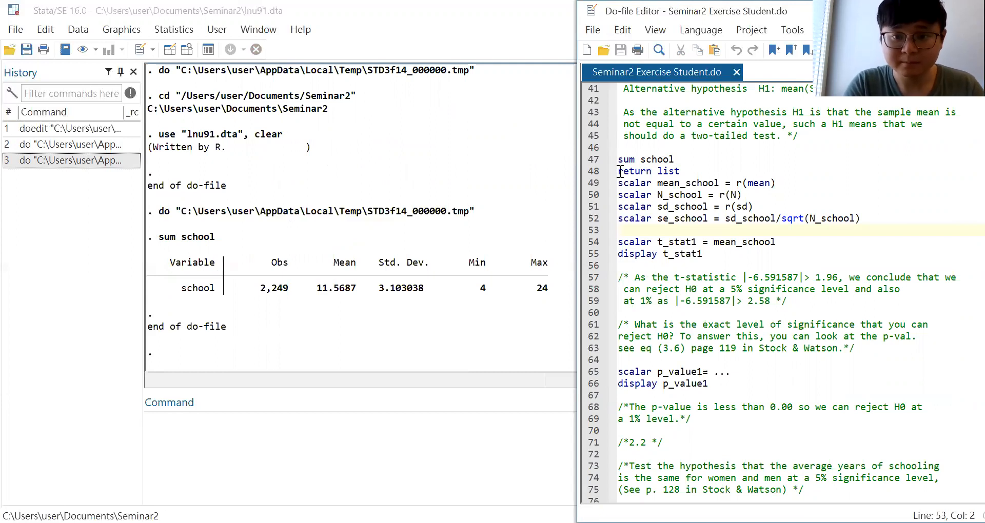
{"action": "left_click_drag", "start_coordinate": [617, 172], "coordinate": [895, 225]}
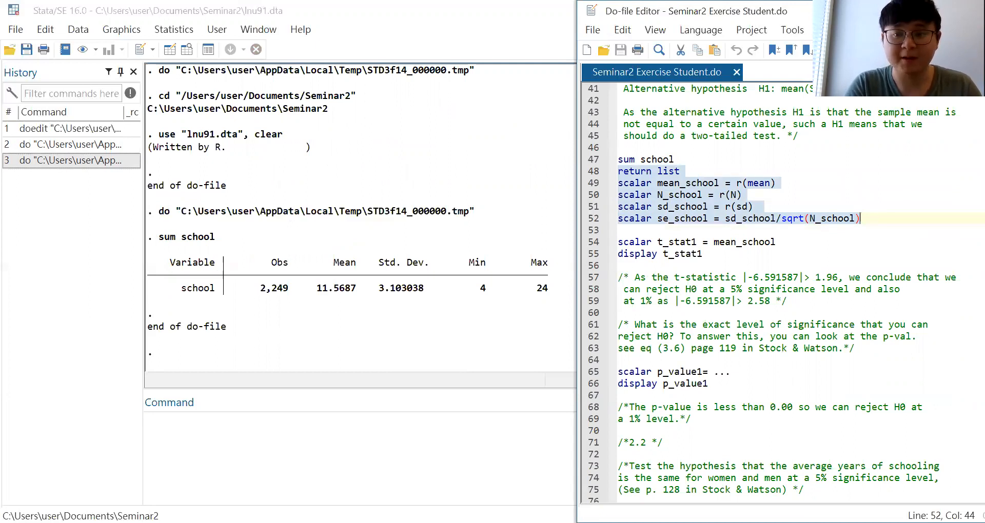
{"action": "key", "text": "ctrl+d"}
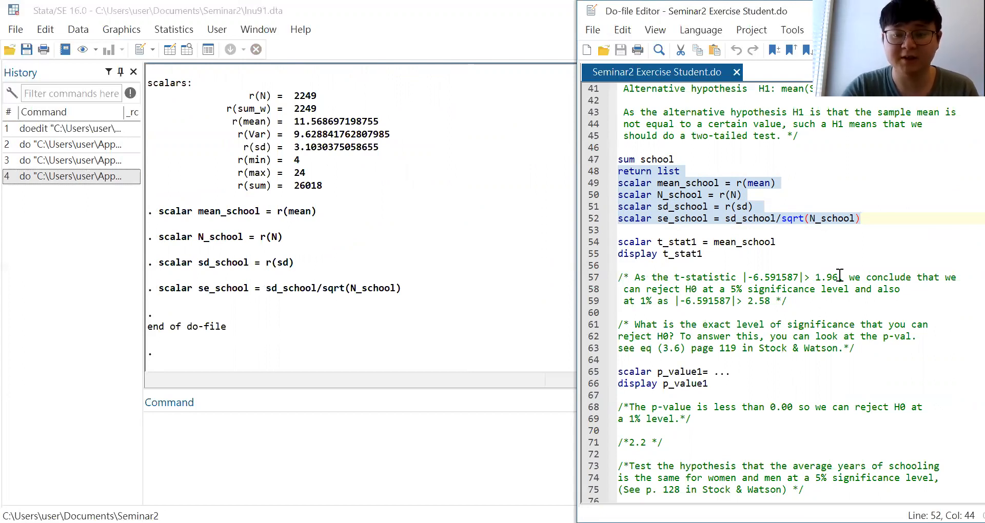
Complete the t_stat1 scalar definition in the do-file as (mean_school - 12) / se_school.
{"action": "left_click", "coordinate": [784, 249]}
{"action": "left_click", "coordinate": [717, 242]}
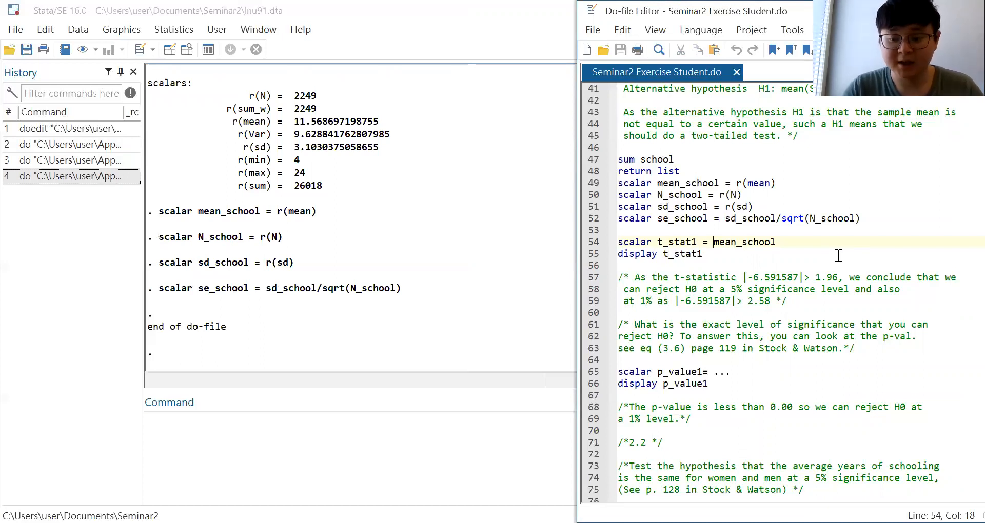
{"action": "type", "text": "("}
{"action": "key", "text": "Delete"}
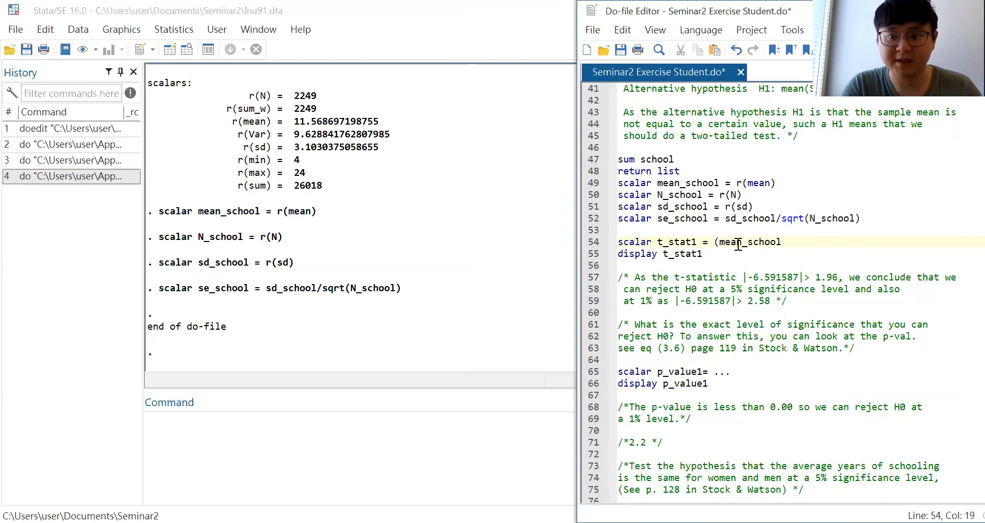
{"action": "left_click_drag", "start_coordinate": [719, 244], "coordinate": [790, 244]}
{"action": "left_click", "coordinate": [795, 245]}
{"action": "type", "text": "- "}
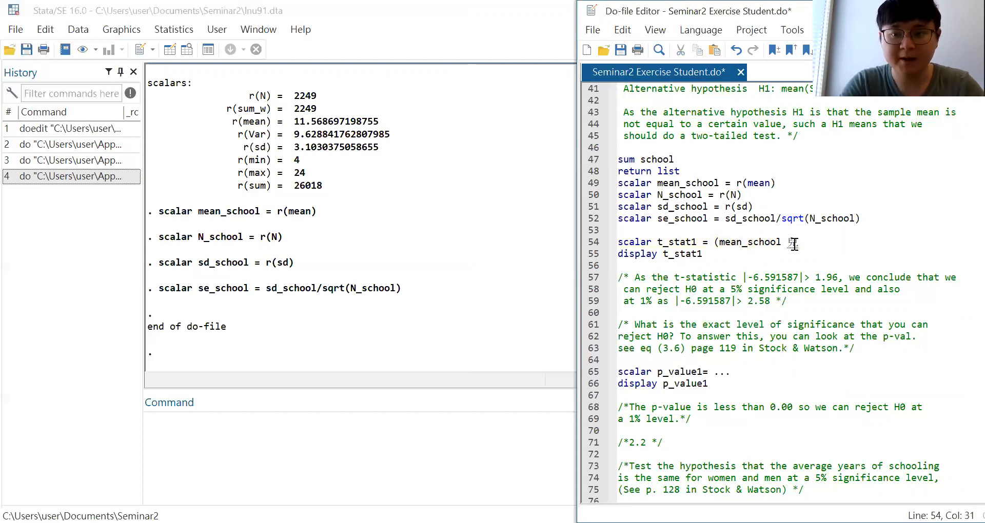
{"action": "type", "text": "12)"}
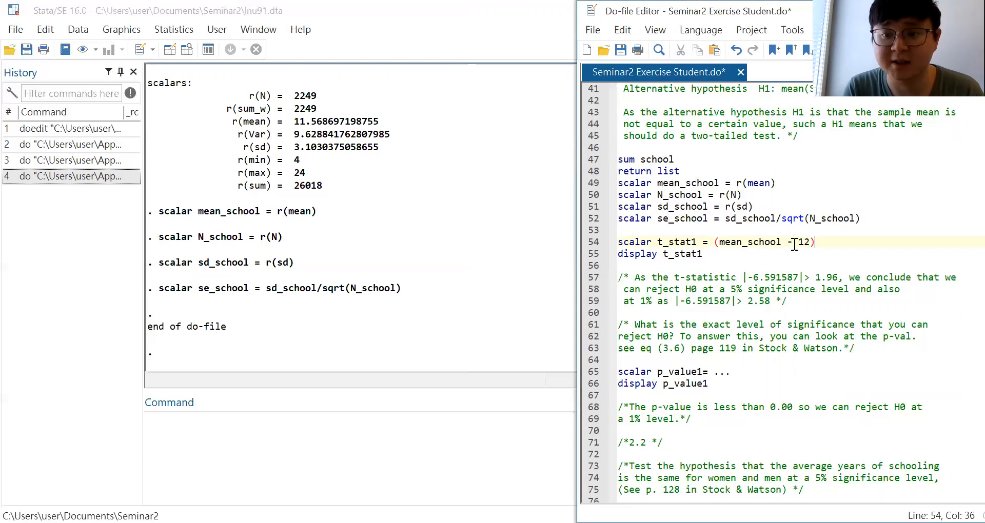
{"action": "type", "text": " / "}
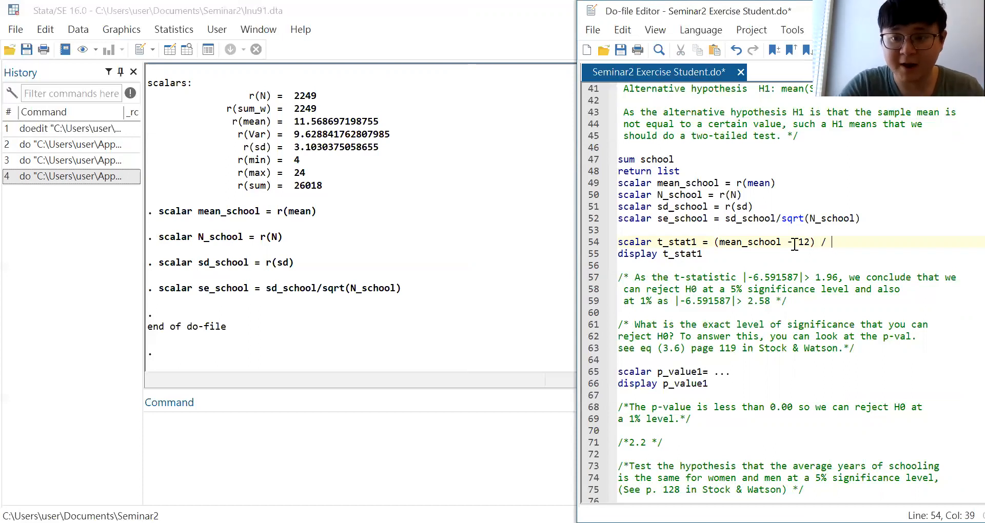
{"action": "type", "text": "se_school"}
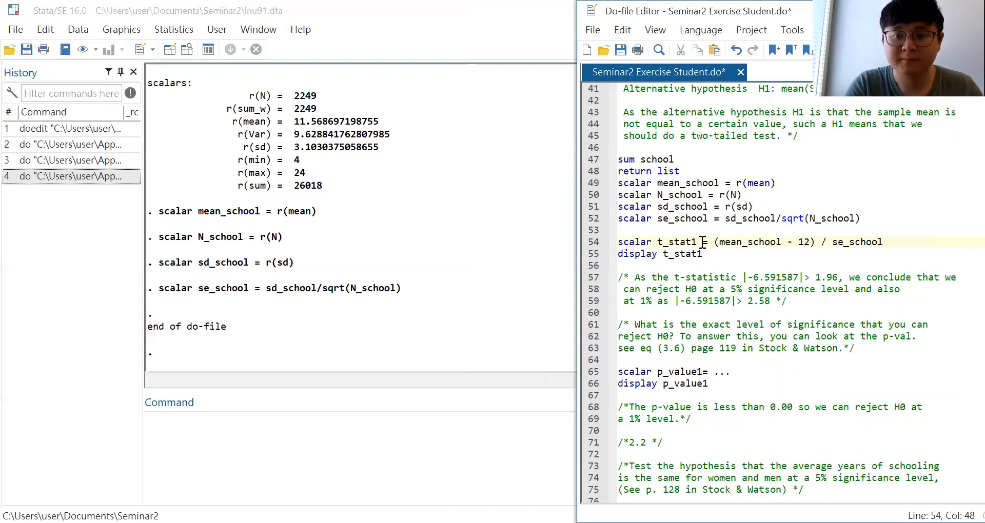
Run the t_stat1 definition and its display line, check the result in the main window, and return to the do-file.
{"action": "left_click_drag", "start_coordinate": [619, 243], "coordinate": [716, 255]}
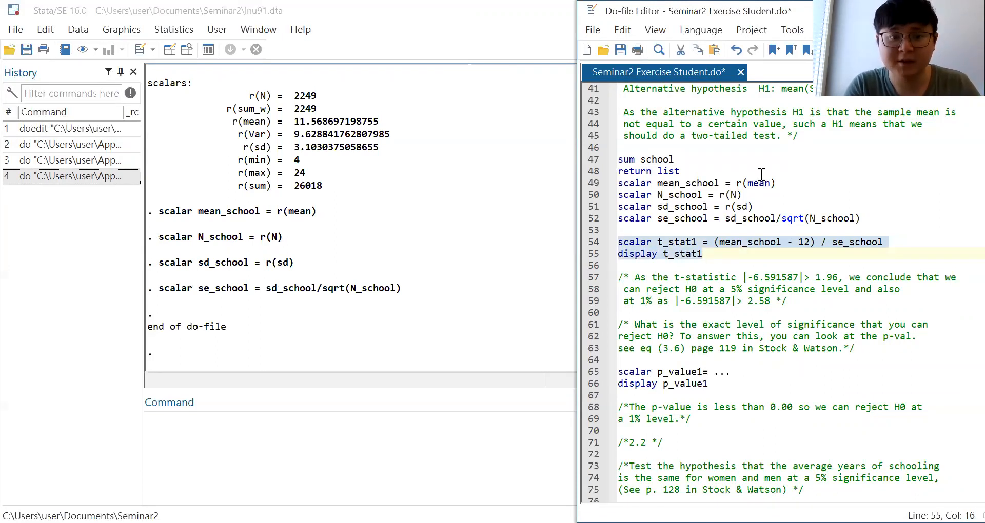
{"action": "key", "text": "ctrl+d"}
{"action": "left_click", "coordinate": [272, 307]}
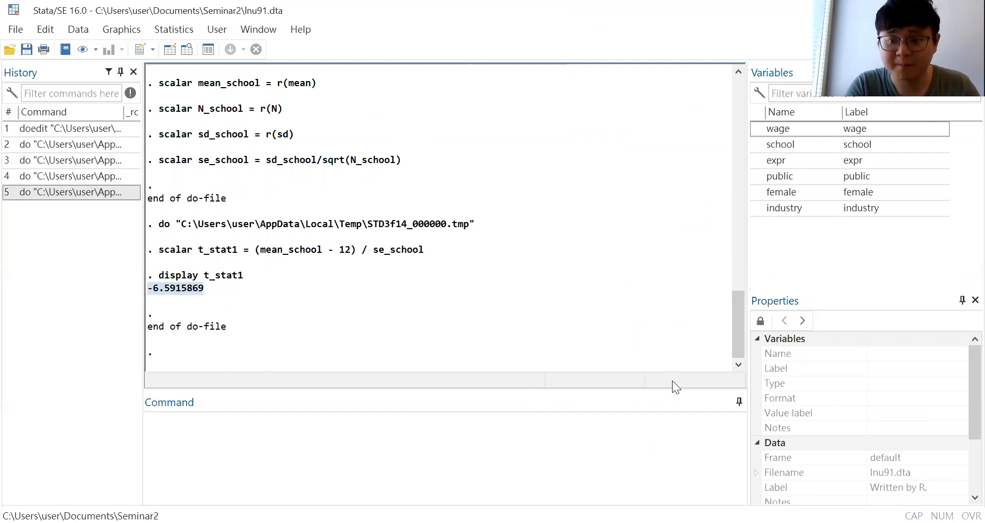
{"action": "left_click", "coordinate": [718, 522]}
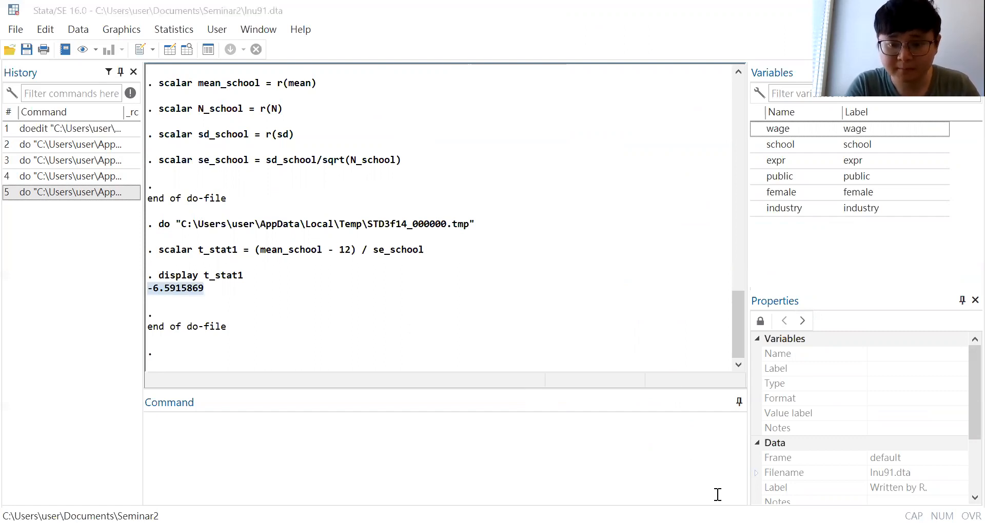
{"action": "left_click", "coordinate": [775, 264]}
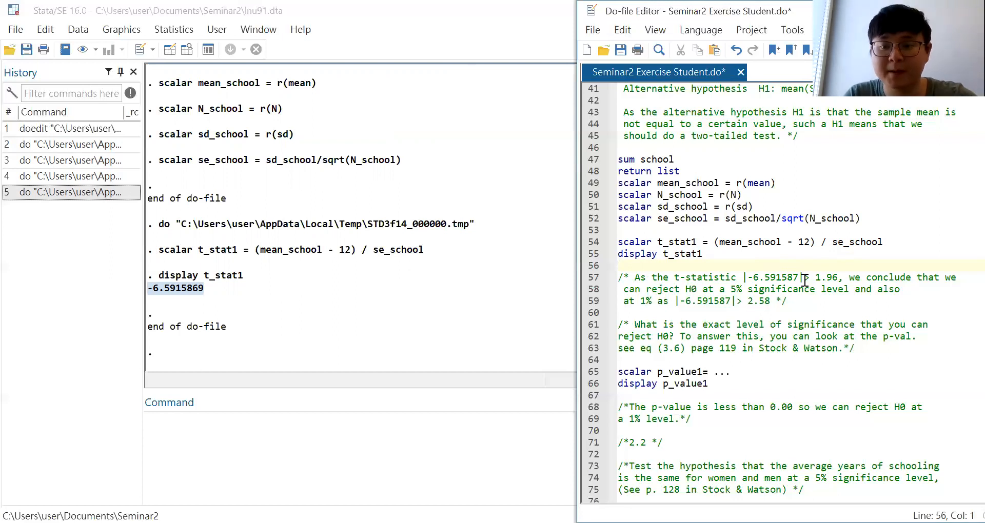
Replace the placeholder dots in the p_value1 scalar definition with 2 * (normal).
{"action": "scroll", "coordinate": [812, 283], "scroll_direction": "down", "scroll_amount": 1}
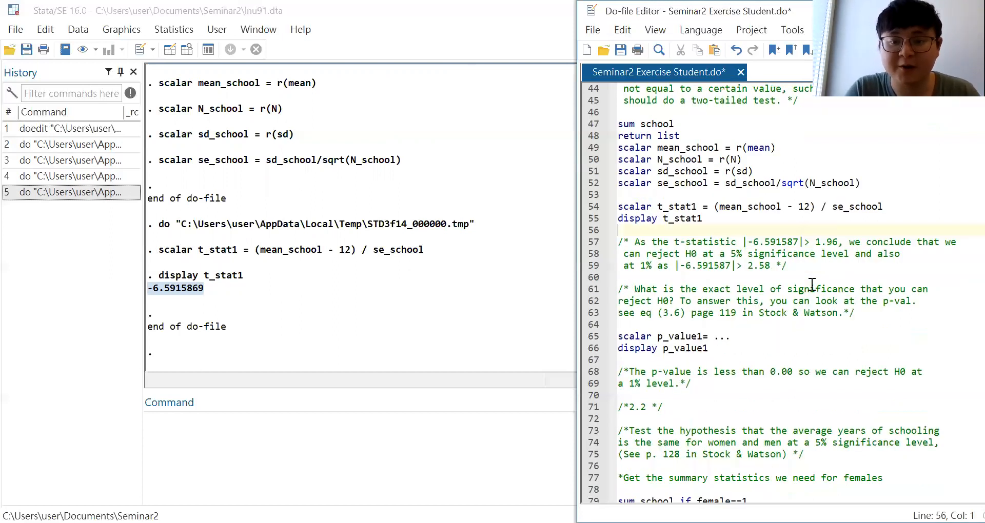
{"action": "scroll", "coordinate": [812, 284], "scroll_direction": "down", "scroll_amount": 1}
{"action": "left_click", "coordinate": [719, 302]}
{"action": "left_click_drag", "start_coordinate": [730, 302], "coordinate": [733, 302]}
{"action": "key", "text": "BackSpace"}
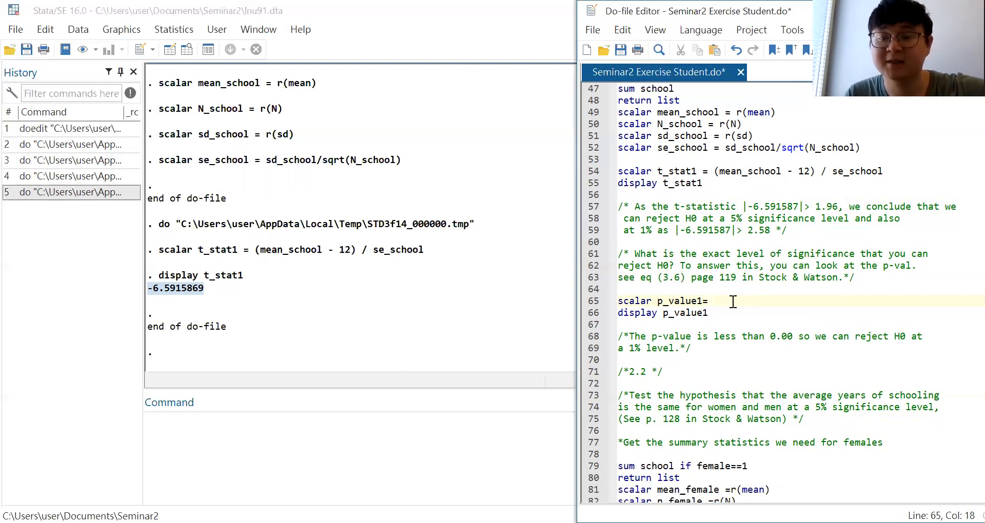
{"action": "type", "text": "2 "}
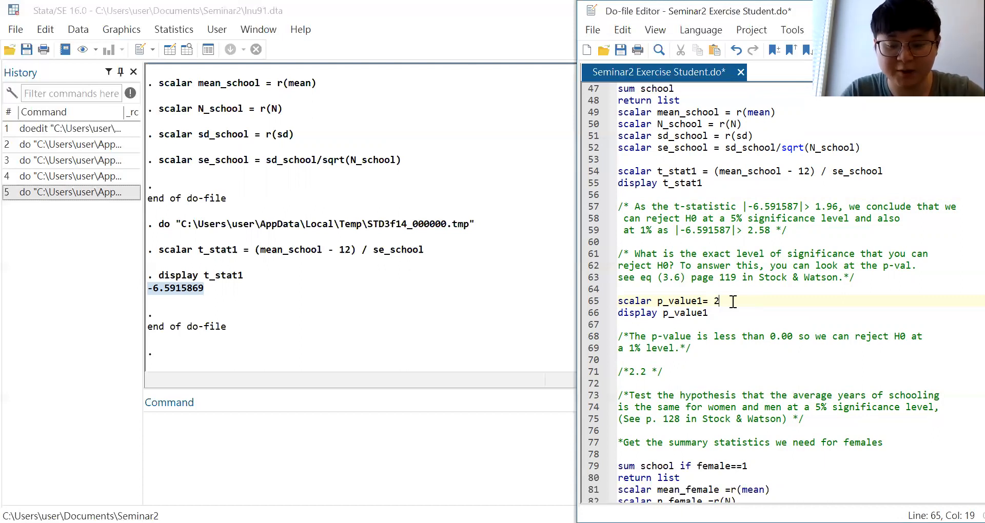
{"action": "type", "text": "* "}
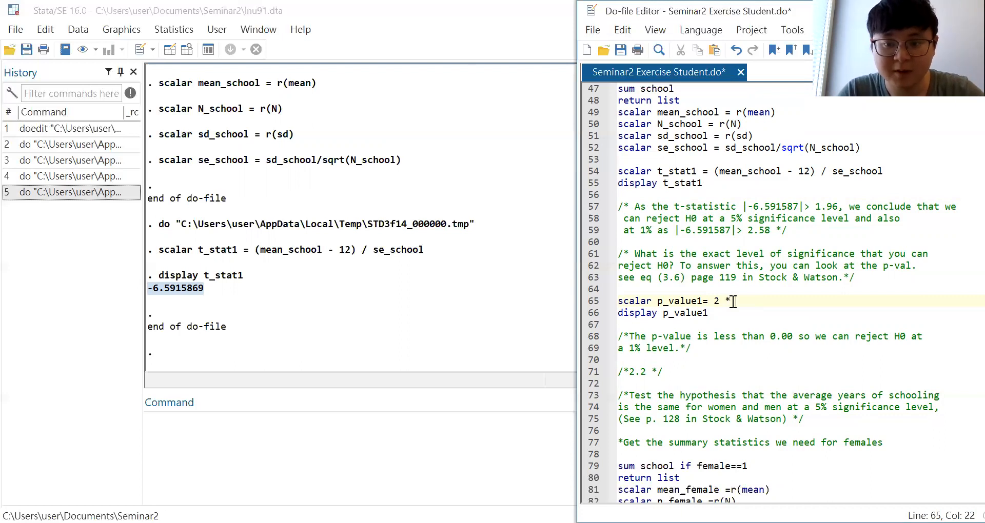
{"action": "type", "text": "("}
{"action": "type", "text": "noraml"}
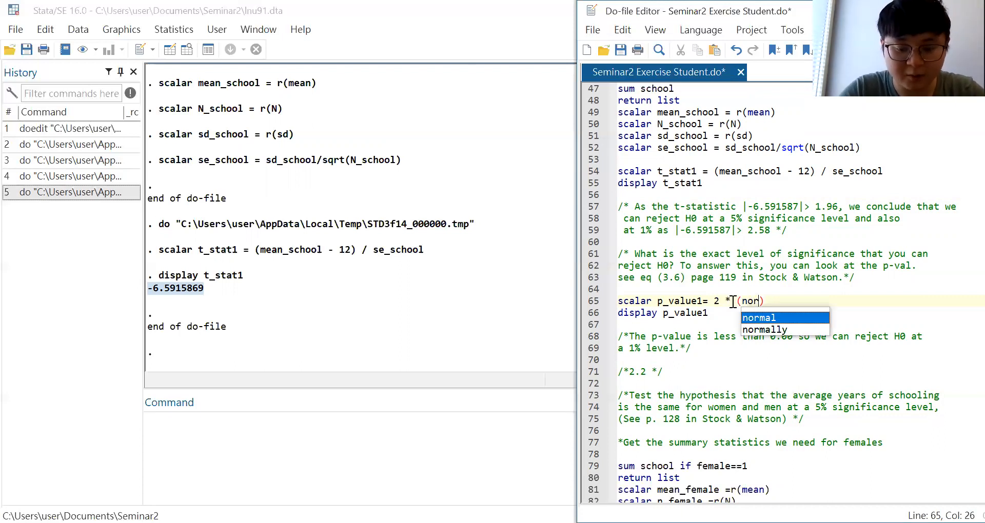
{"action": "key", "text": "Left"}
{"action": "key", "text": "Left"}
{"action": "key", "text": "BackSpace"}
{"action": "key", "text": "Right"}
{"action": "type", "text": "a"}
{"action": "key", "text": "Right"}
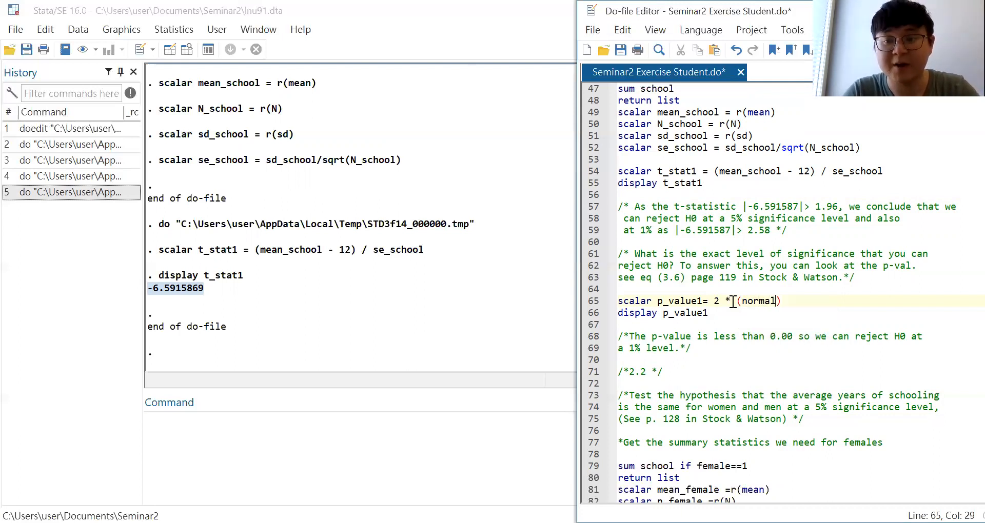
Give the normal function in the p_value1 definition the argument (-abs(t_stat1)).
{"action": "type", "text": "(-abs"}
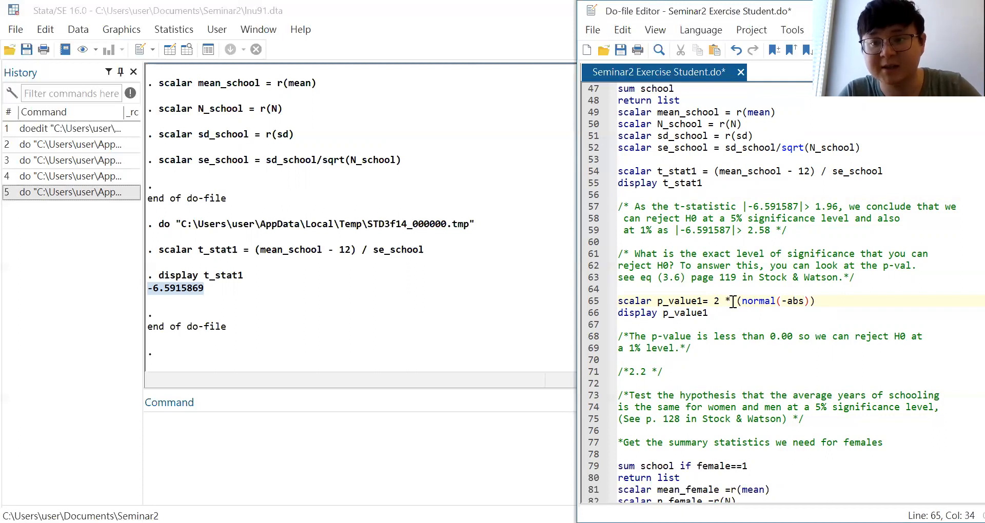
{"action": "type", "text": "("}
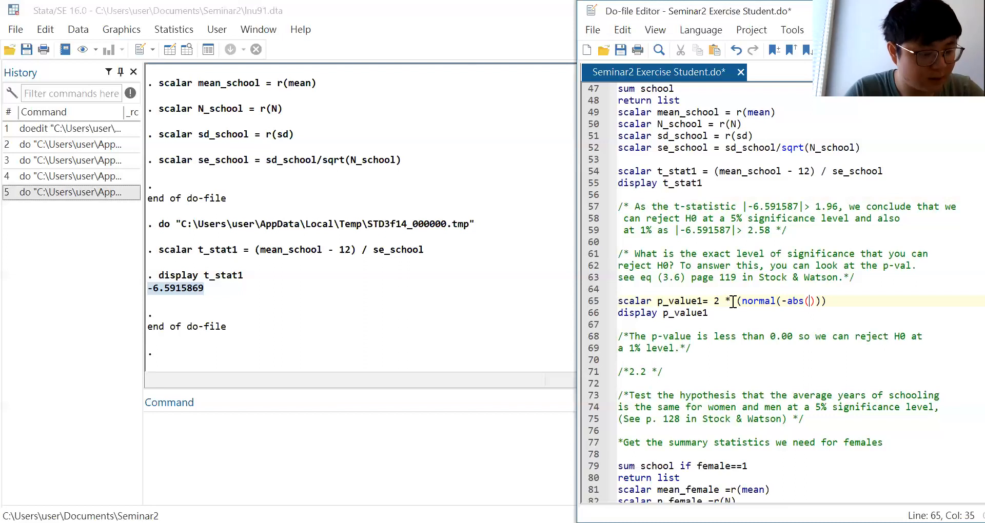
{"action": "type", "text": "t"}
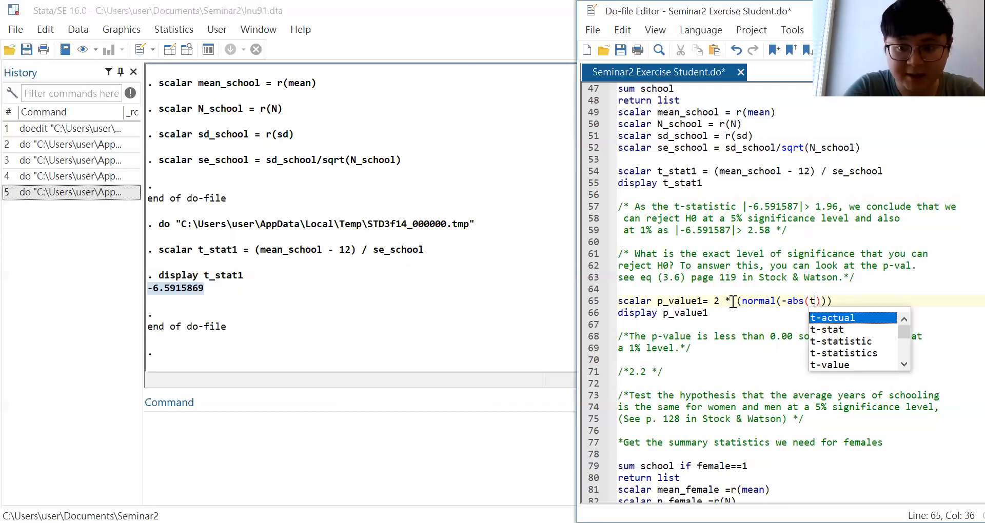
{"action": "type", "text": "_sta"}
{"action": "type", "text": "t1"}
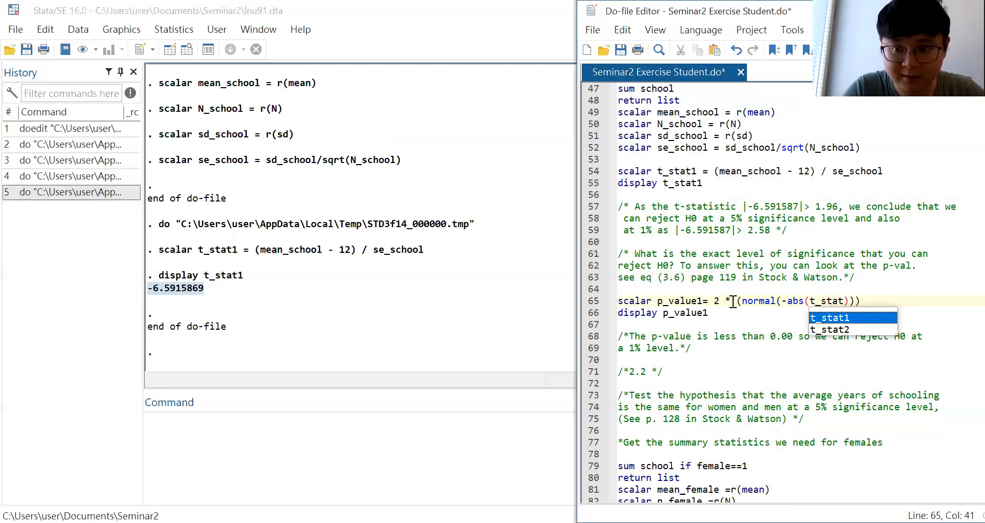
Run the p_value1 scalar definition and the display p_value1 line.
{"action": "triple_click", "coordinate": [620, 302]}
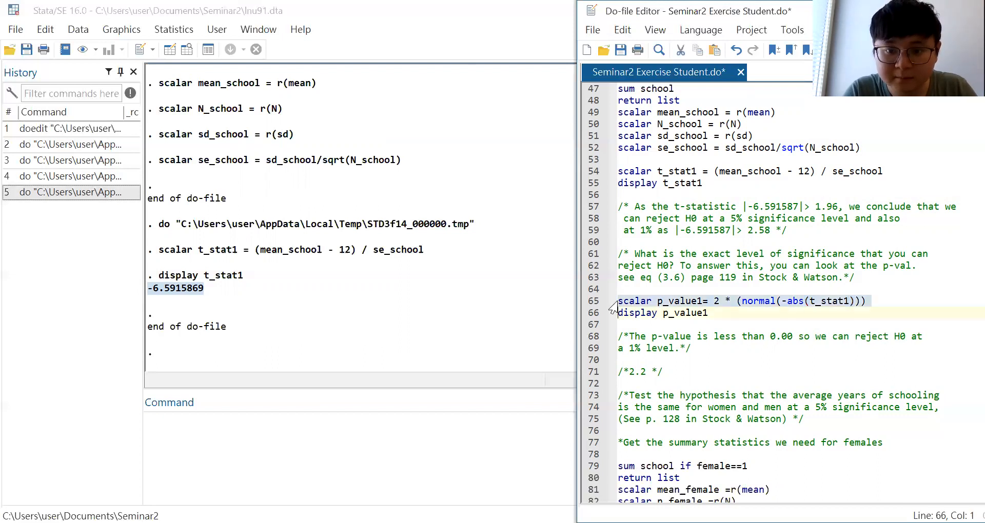
{"action": "key", "text": "ctrl+d"}
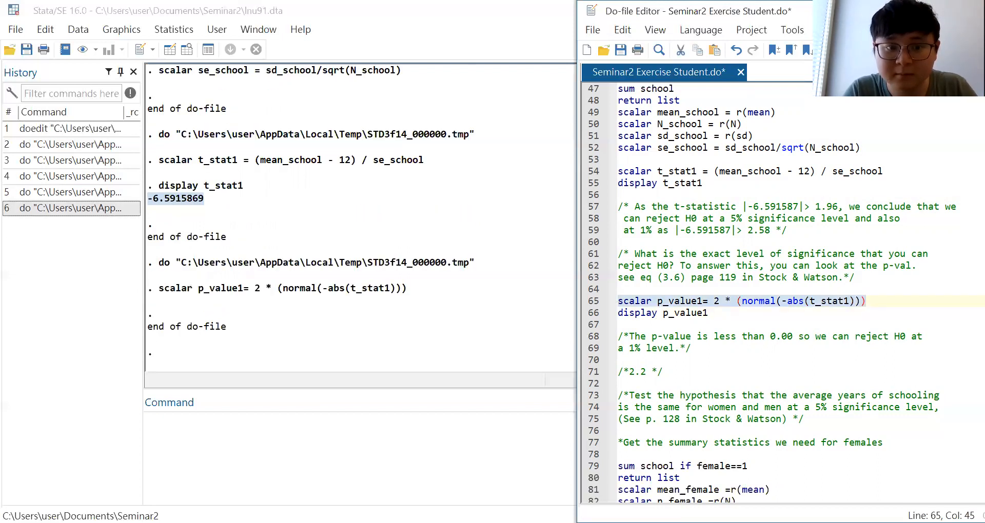
{"action": "left_click_drag", "start_coordinate": [714, 314], "coordinate": [609, 315]}
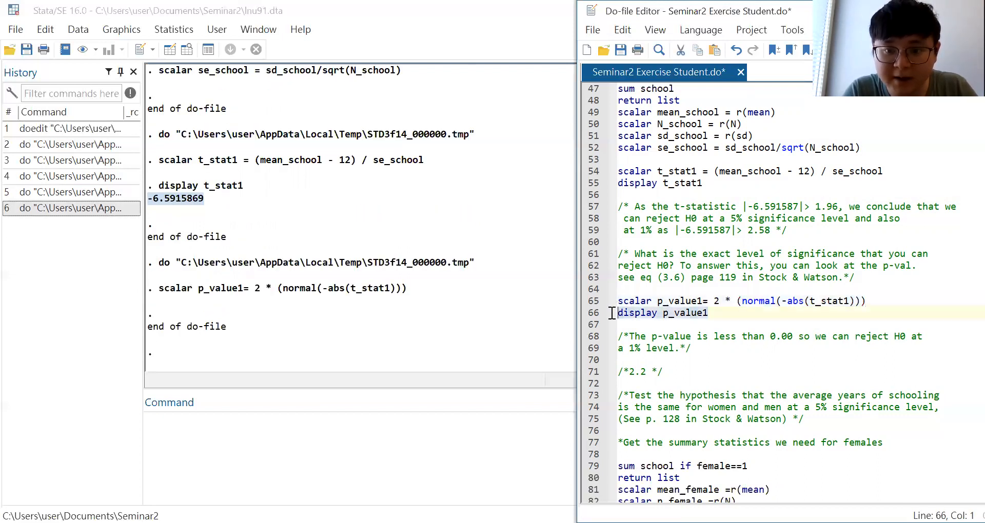
{"action": "key", "text": "ctrl+d"}
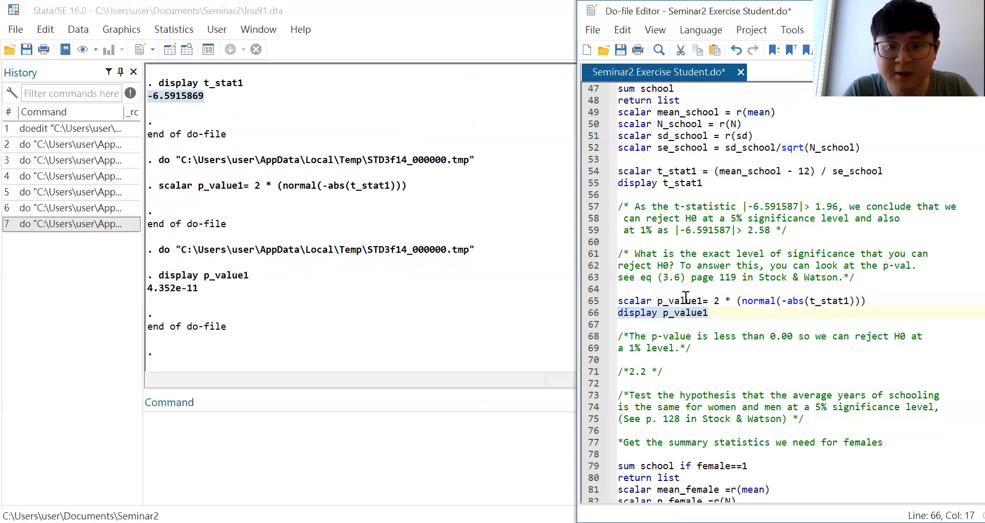
{"action": "left_click", "coordinate": [719, 318]}
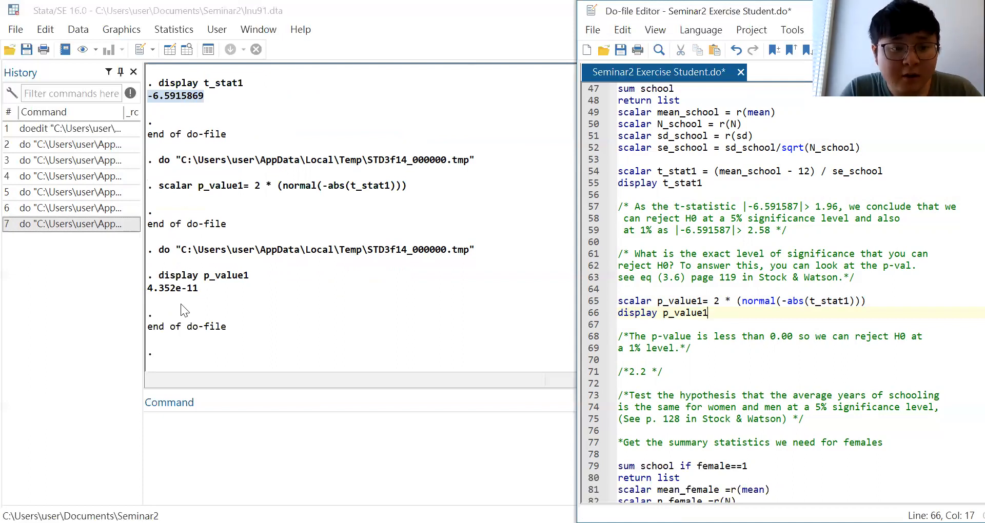
Check the displayed p_value1 result in the main window, and return to the do-file.
{"action": "left_click", "coordinate": [145, 289]}
{"action": "left_click_drag", "start_coordinate": [149, 289], "coordinate": [199, 290]}
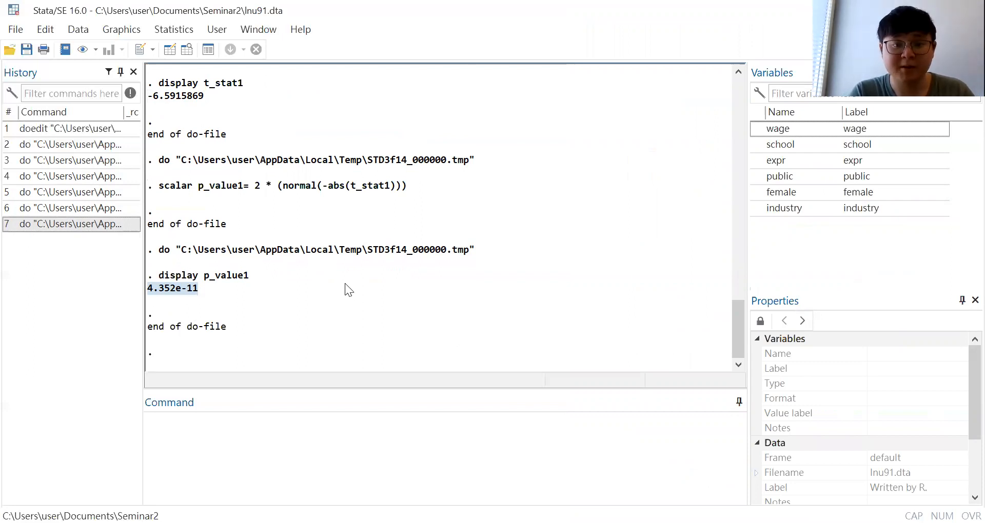
{"action": "left_click", "coordinate": [257, 291]}
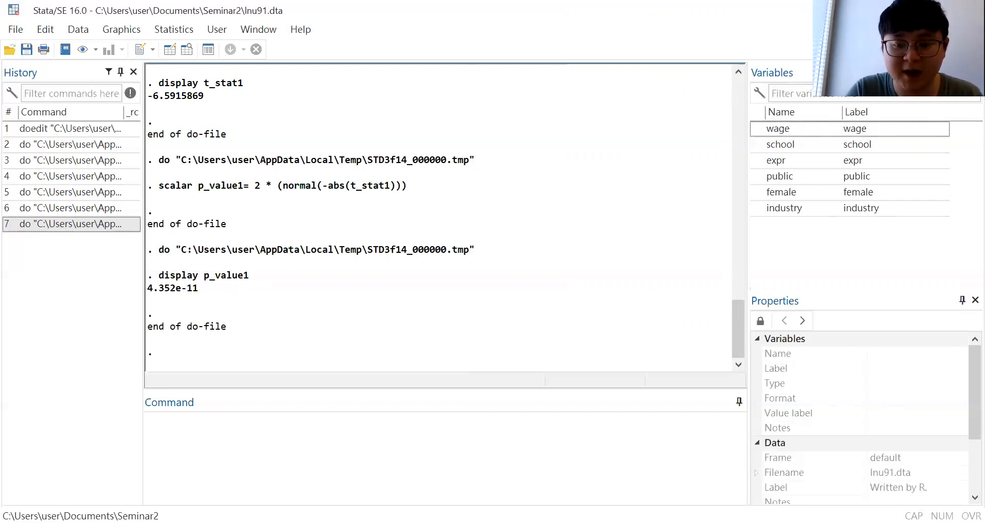
{"action": "left_click", "coordinate": [693, 522]}
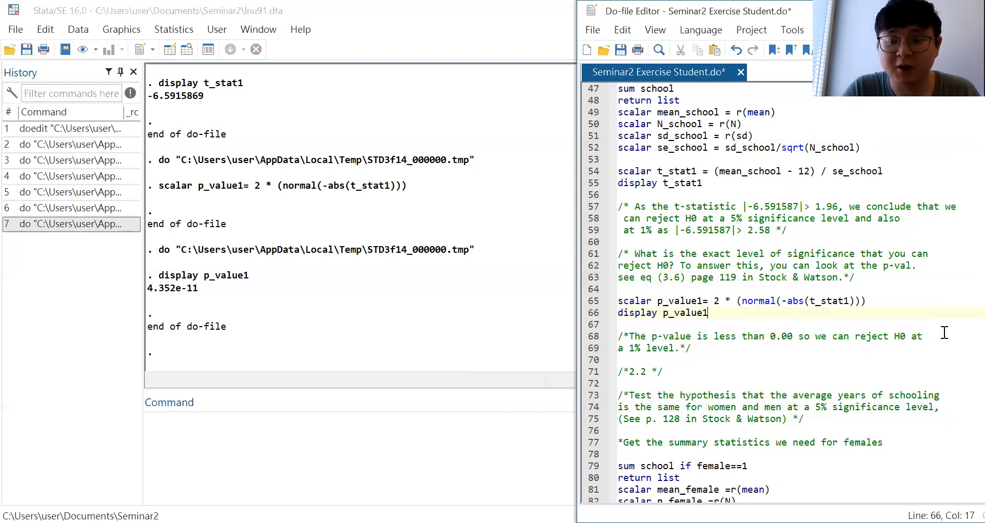
Run the section 2.2 block for females, from sum school if female==1 through the var_female scalar.
{"action": "scroll", "coordinate": [945, 333], "scroll_direction": "down", "scroll_amount": 3}
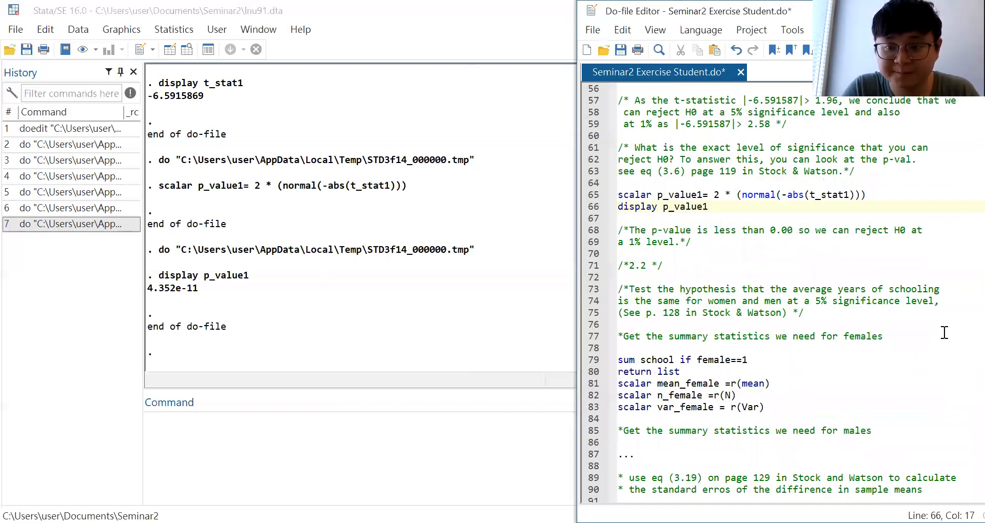
{"action": "scroll", "coordinate": [945, 332], "scroll_direction": "down", "scroll_amount": 2}
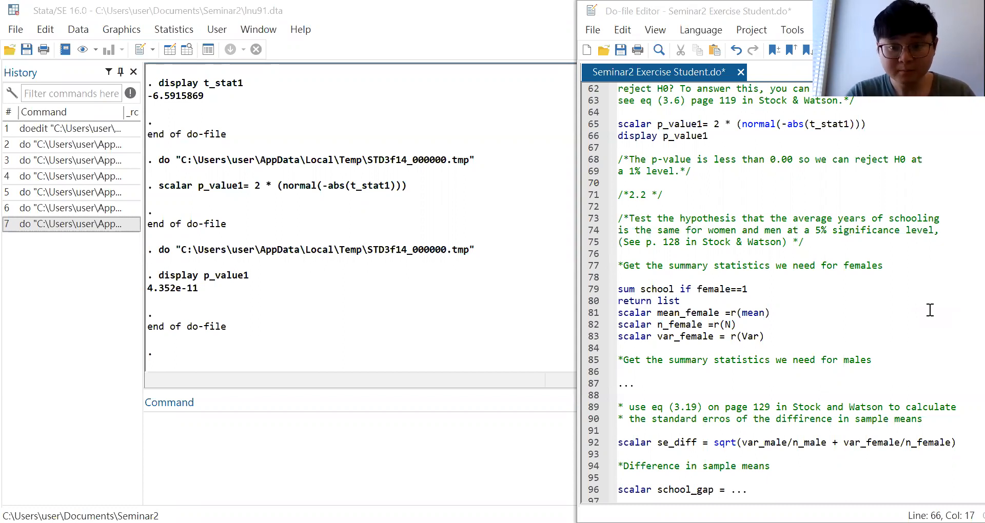
{"action": "scroll", "coordinate": [930, 310], "scroll_direction": "down", "scroll_amount": 2}
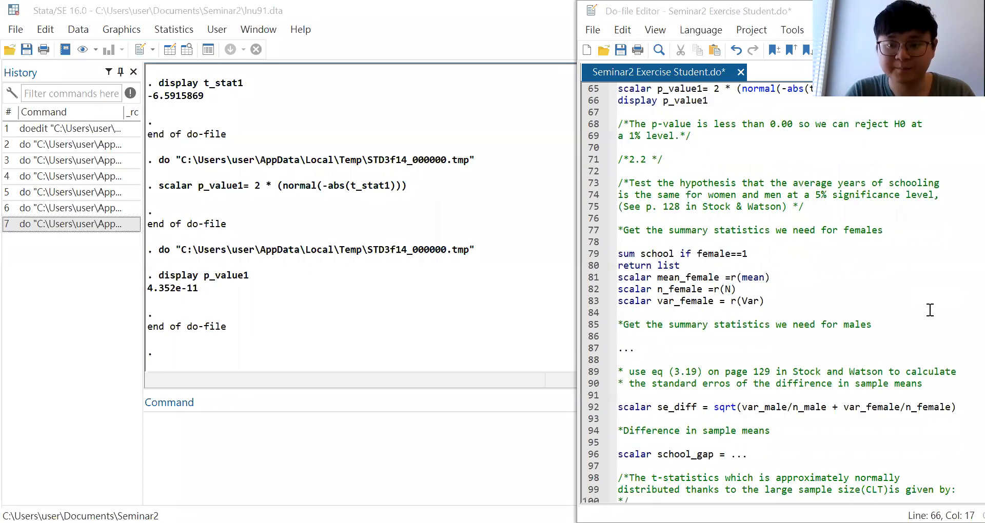
{"action": "scroll", "coordinate": [930, 310], "scroll_direction": "up", "scroll_amount": 1}
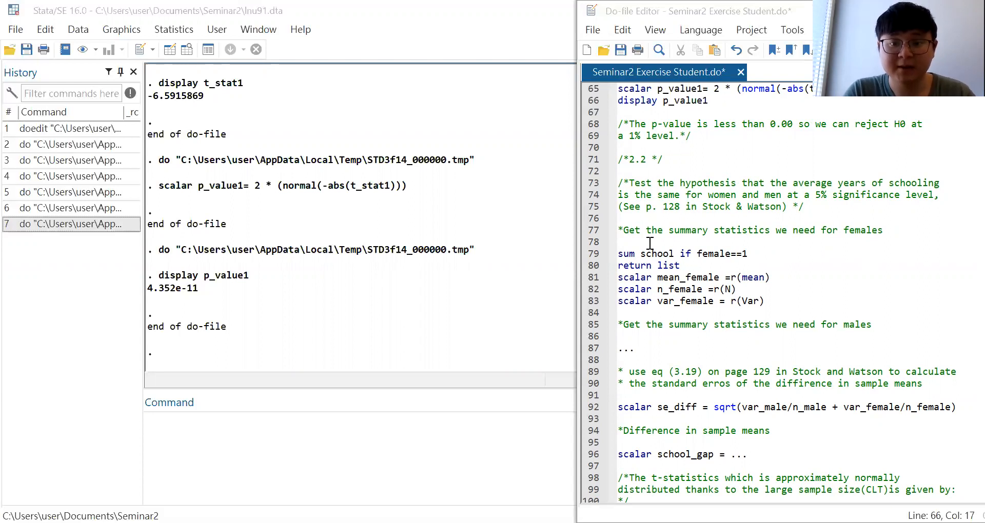
{"action": "left_click_drag", "start_coordinate": [618, 253], "coordinate": [780, 301]}
{"action": "key", "text": "ctrl+d"}
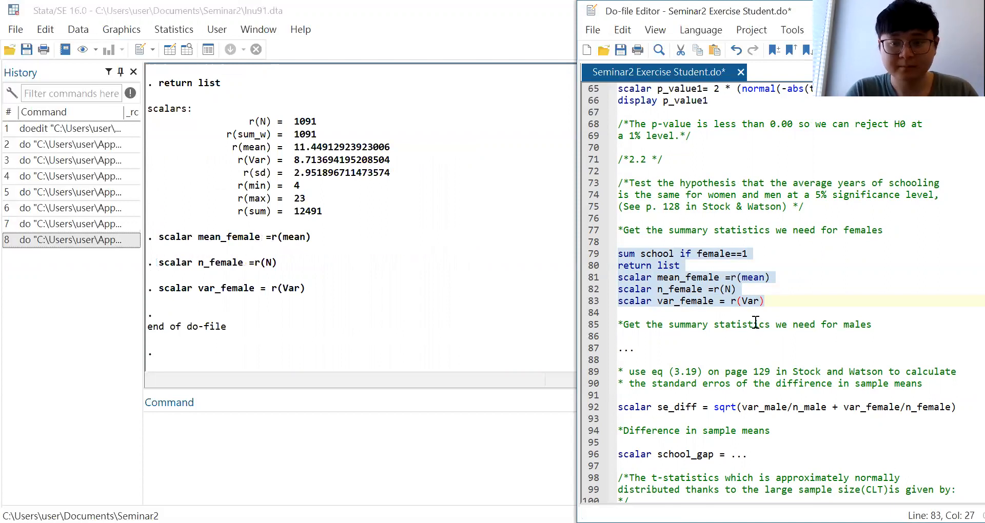
Replace the placeholder dots under the males comment with the lines sum school if female == 0 and return list.
{"action": "left_click", "coordinate": [793, 325]}
{"action": "scroll", "coordinate": [795, 324], "scroll_direction": "down", "scroll_amount": 1}
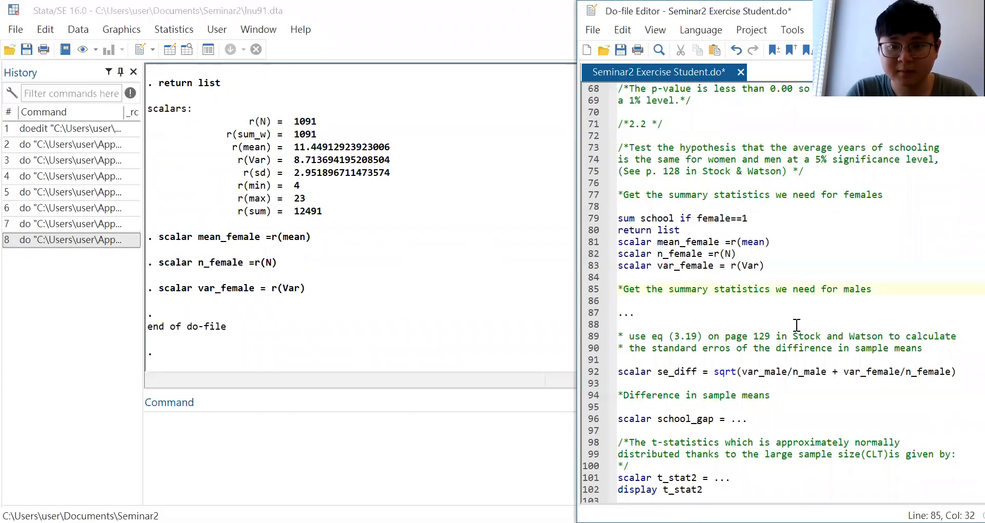
{"action": "left_click", "coordinate": [645, 312]}
{"action": "key", "text": "BackSpace"}
{"action": "key", "text": "BackSpace"}
{"action": "key", "text": "BackSpace"}
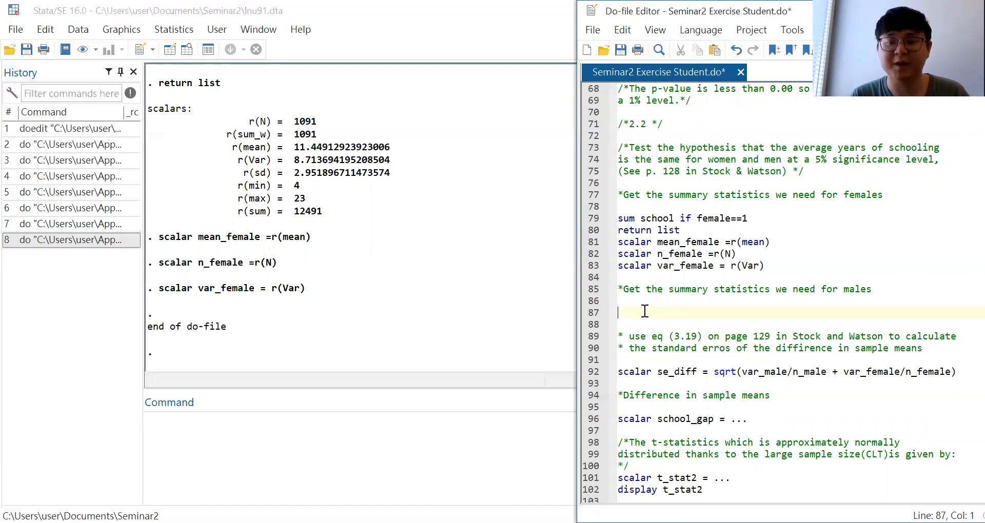
{"action": "type", "text": "s"}
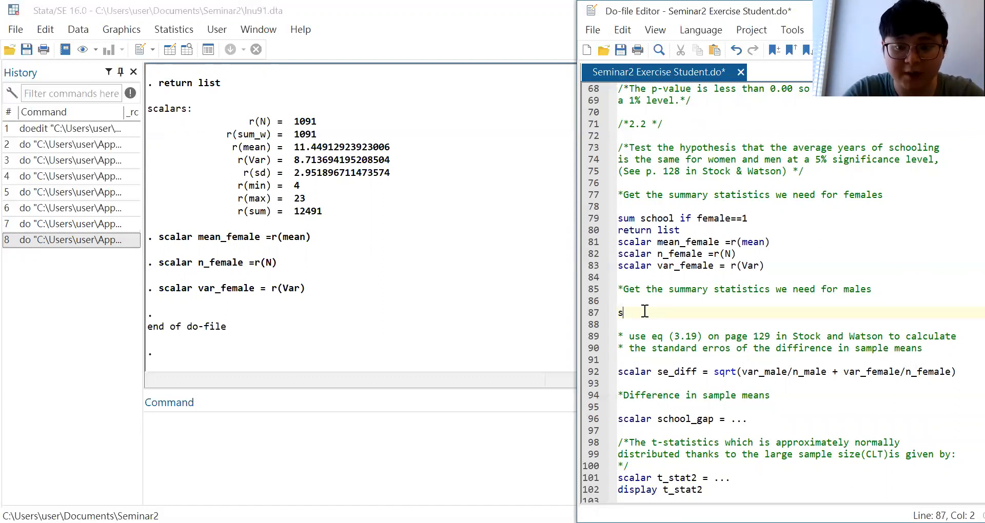
{"action": "type", "text": "um school if fema"}
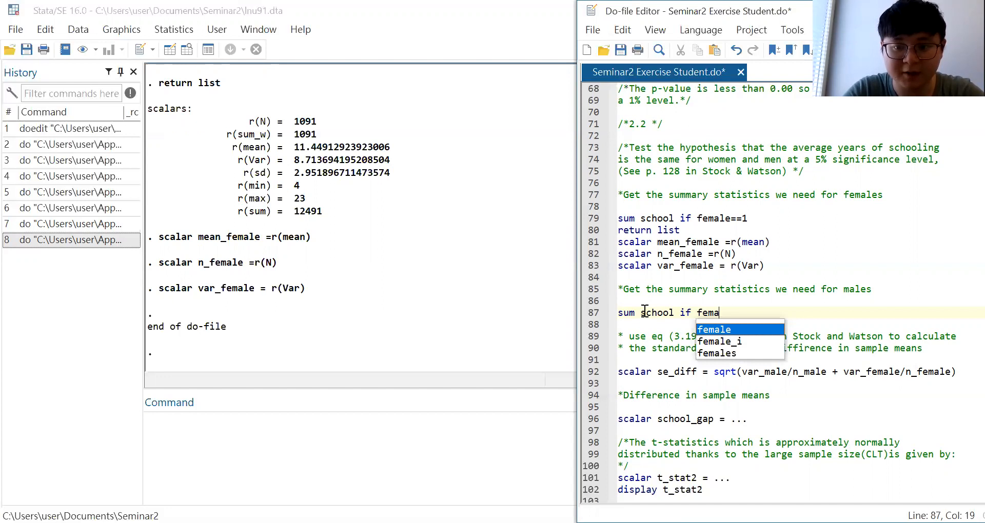
{"action": "type", "text": "le ="}
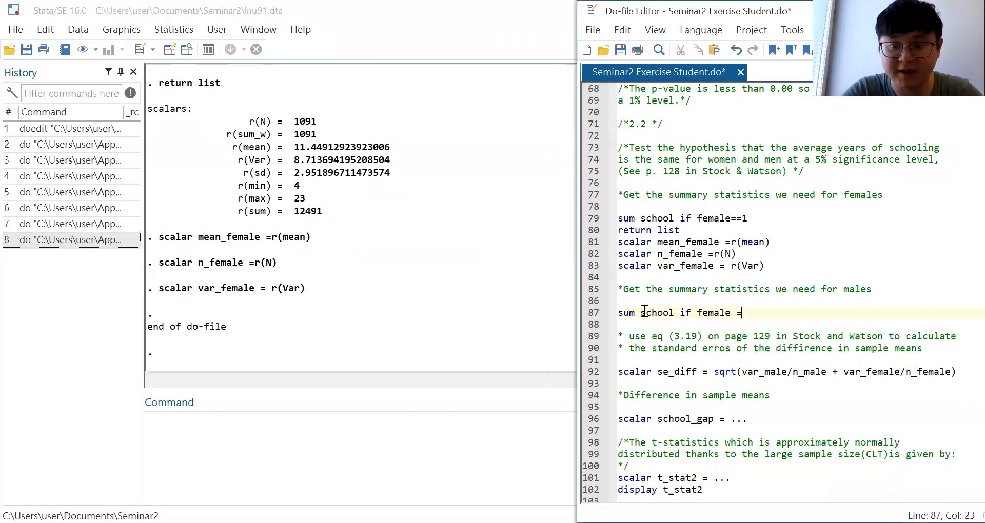
{"action": "type", "text": "= 0"}
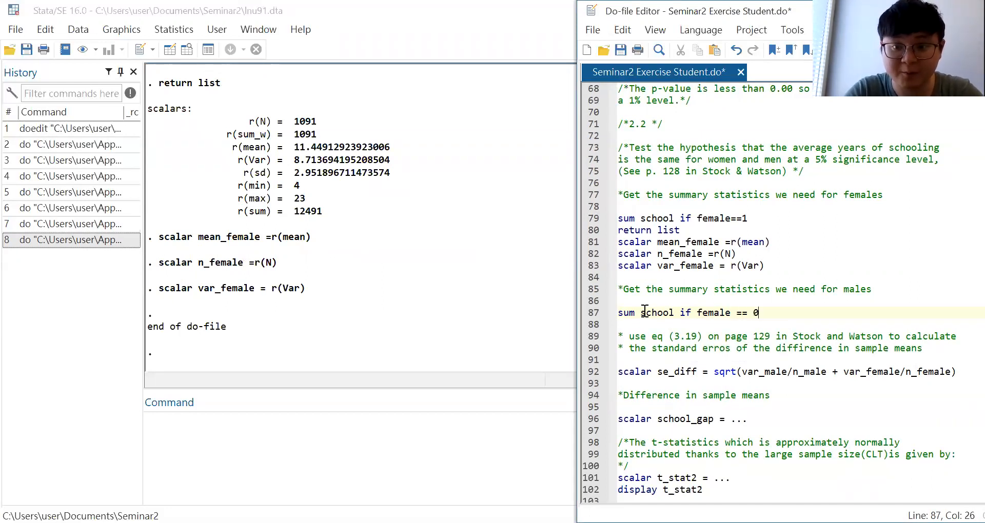
{"action": "key", "text": "Return"}
{"action": "type", "text": "urn "}
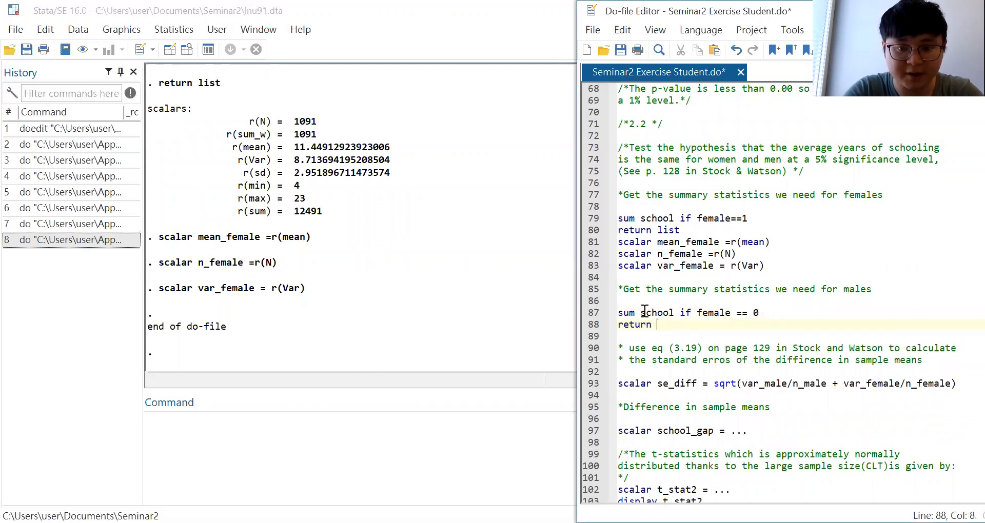
{"action": "type", "text": "list"}
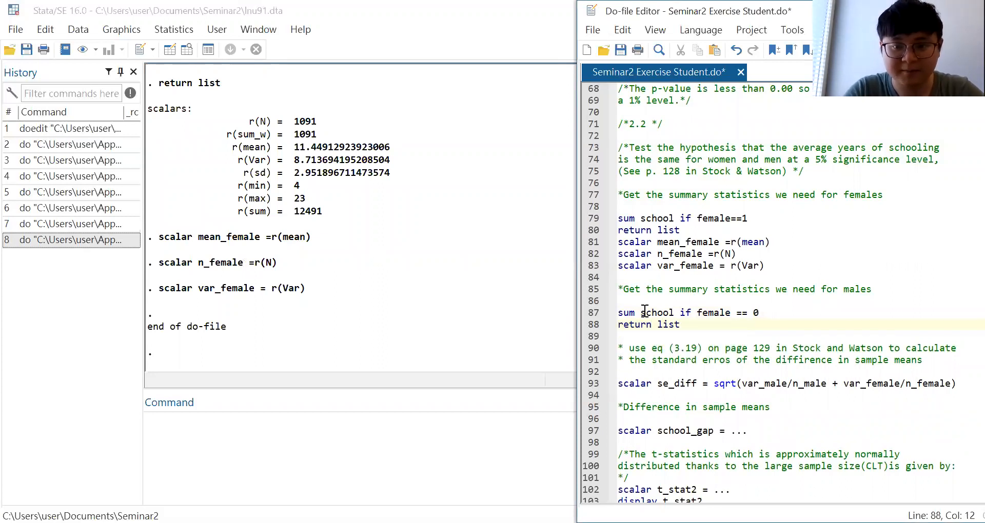
Add the line scalar mean_male = r(mean) below return list in the males block.
{"action": "key", "text": "Return"}
{"action": "type", "text": "scla"}
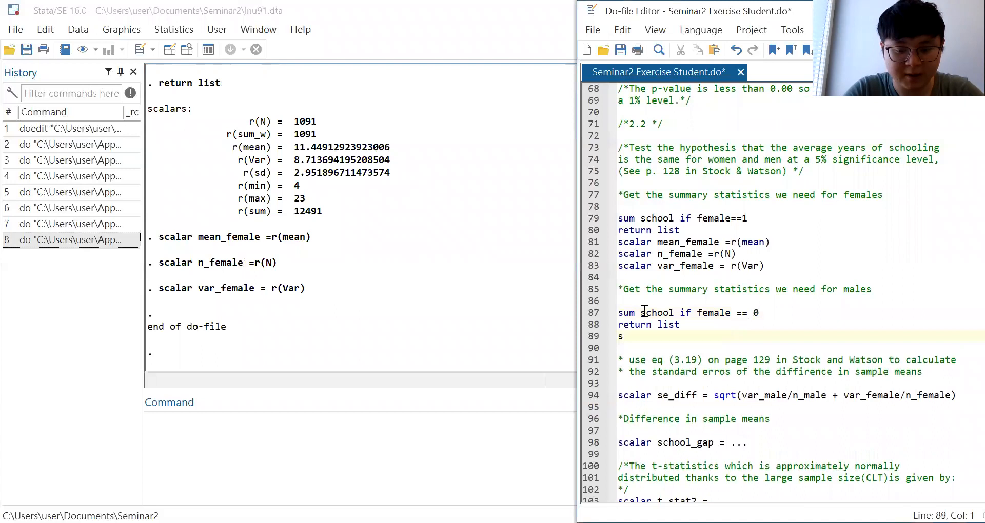
{"action": "key", "text": "BackSpace"}
{"action": "key", "text": "BackSpace"}
{"action": "type", "text": "alr"}
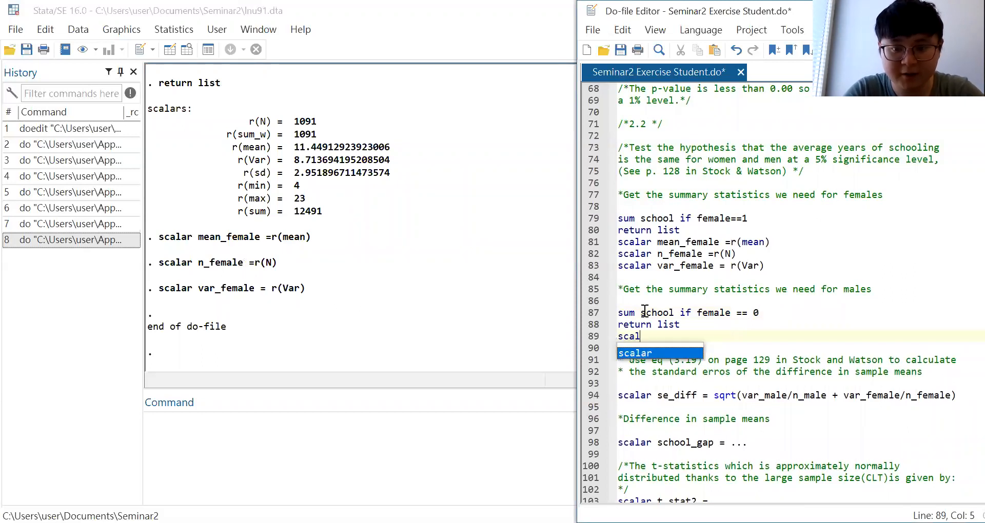
{"action": "key", "text": "BackSpace"}
{"action": "key", "text": "BackSpace"}
{"action": "type", "text": "ar "}
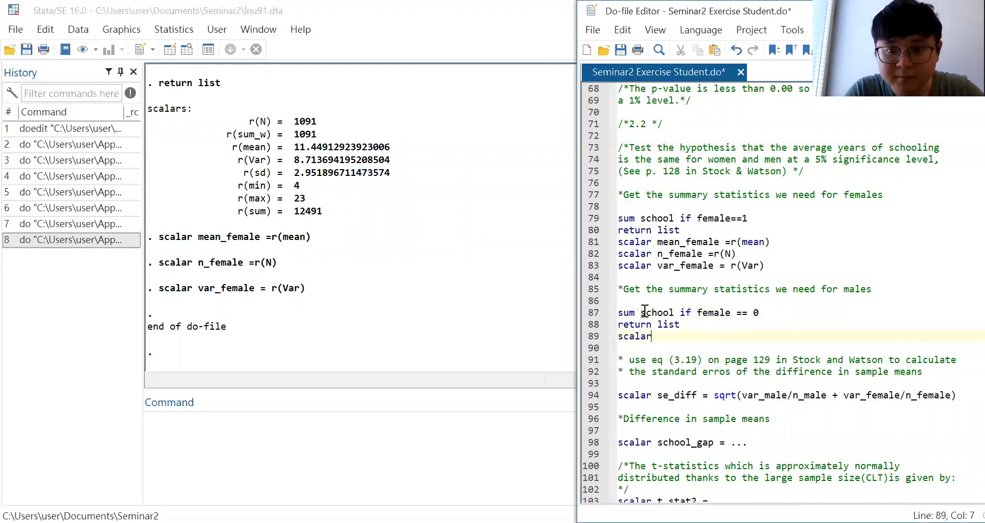
{"action": "type", "text": "mean"}
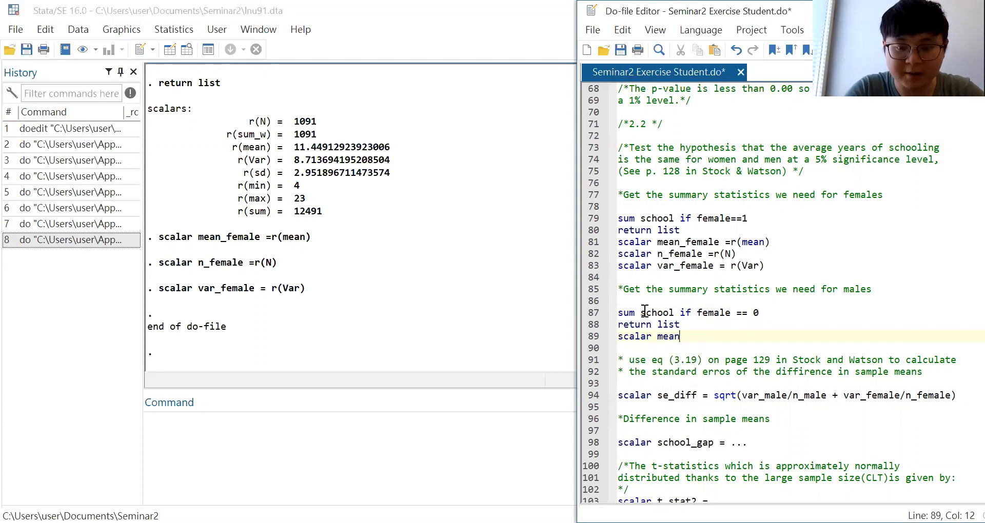
{"action": "type", "text": "_male "}
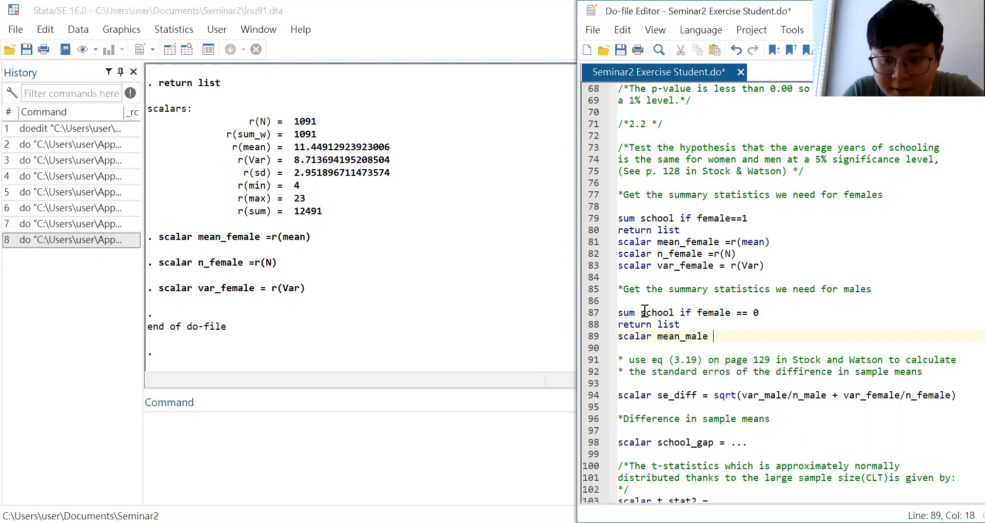
{"action": "type", "text": "= r(mean)"}
Add the line scalar n_male = r(N) below the mean_male definition.
{"action": "key", "text": "Return"}
{"action": "type", "text": "scalar "}
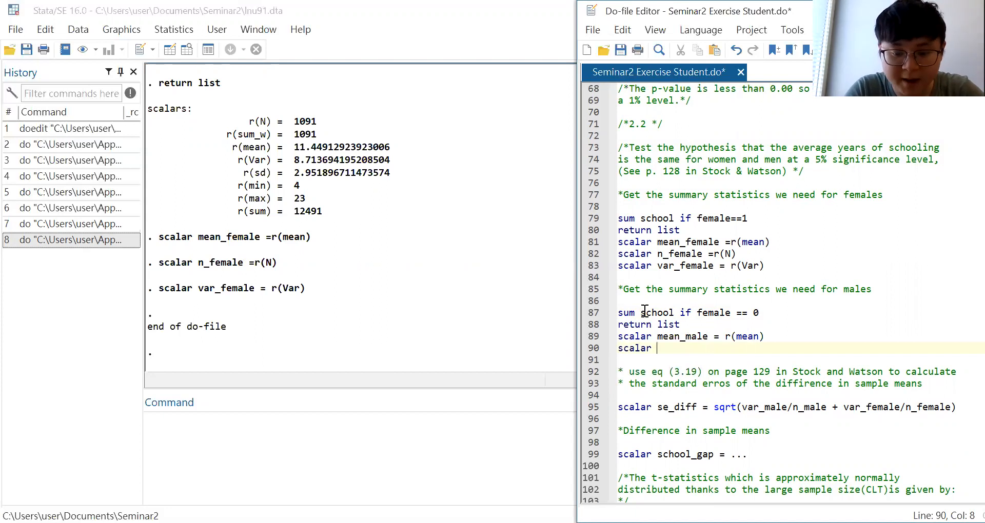
{"action": "type", "text": "n_male "}
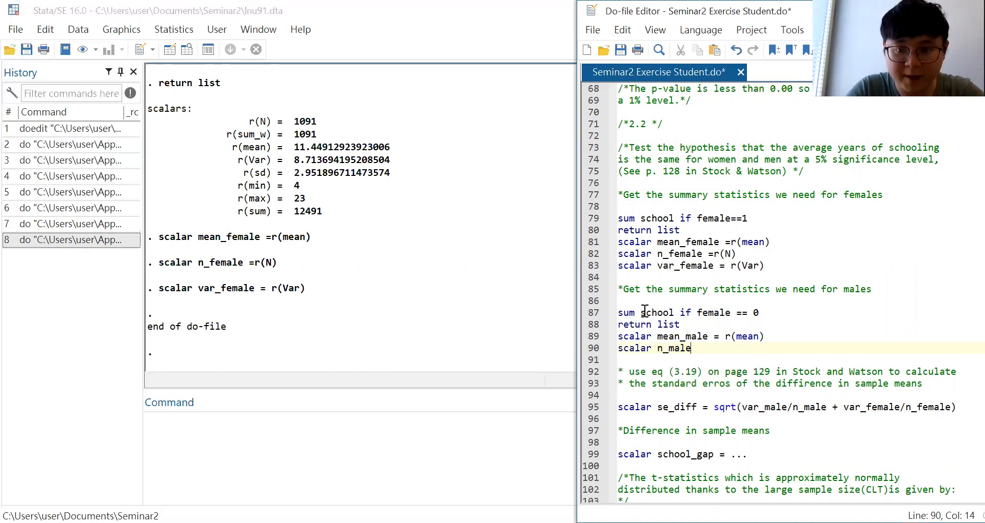
{"action": "type", "text": "= r(N)"}
Add the line scalar var_male = r(Var) below the n_male definition.
{"action": "key", "text": "Return"}
{"action": "type", "text": "scalar"}
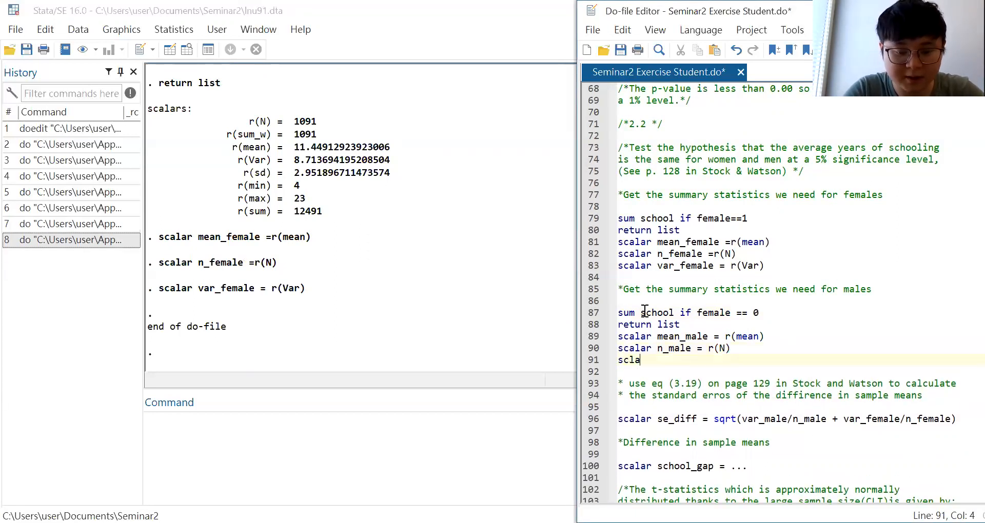
{"action": "key", "text": "Left"}
{"action": "key", "text": "Left"}
{"action": "key", "text": "Left"}
{"action": "key", "text": "End"}
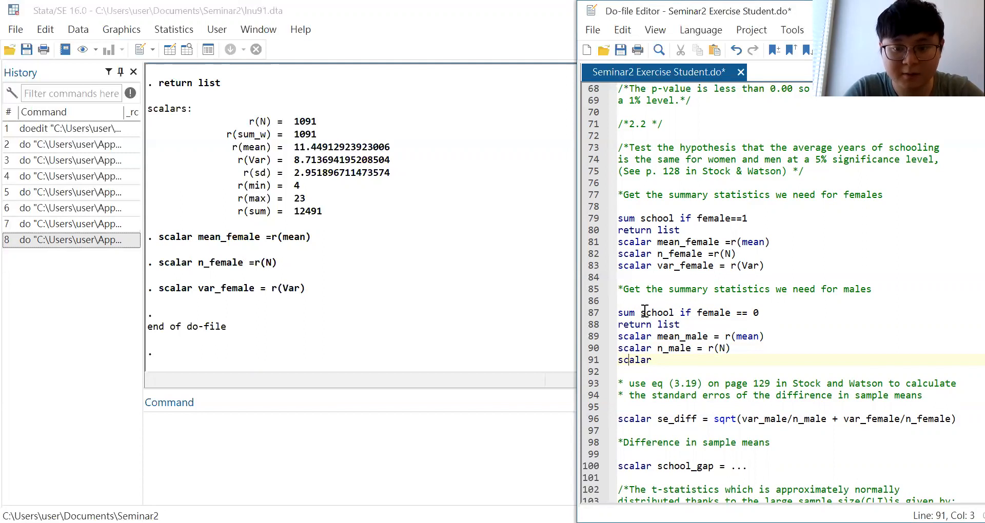
{"action": "type", "text": "var_"}
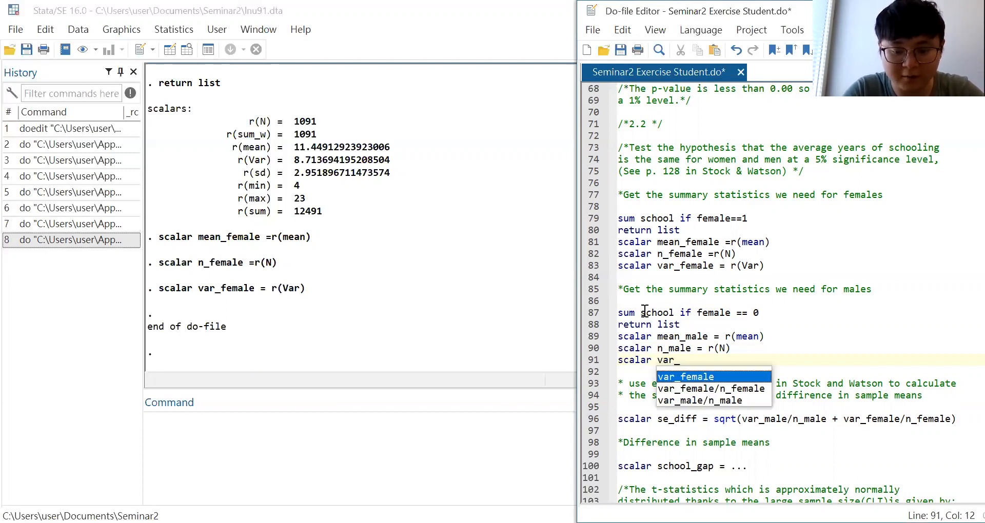
{"action": "type", "text": "male = r("}
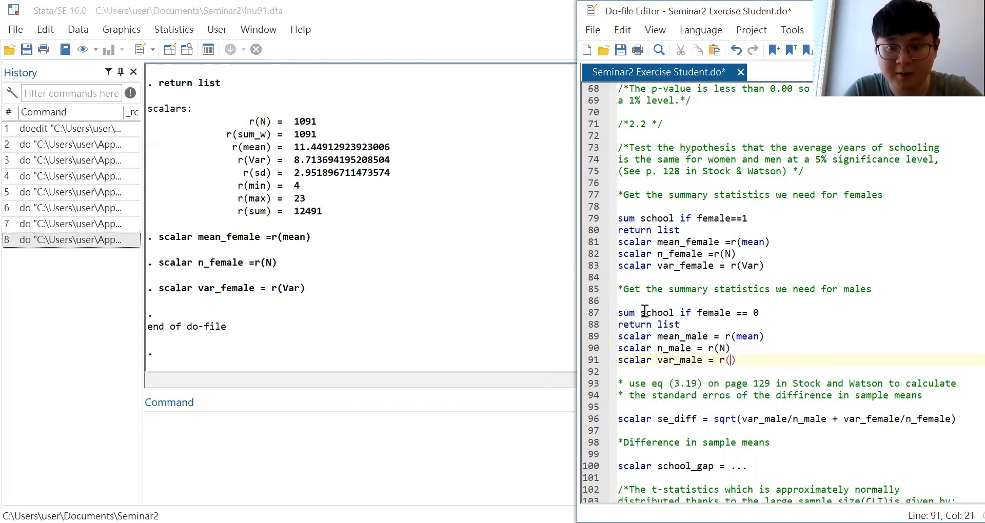
{"action": "type", "text": "Var"}
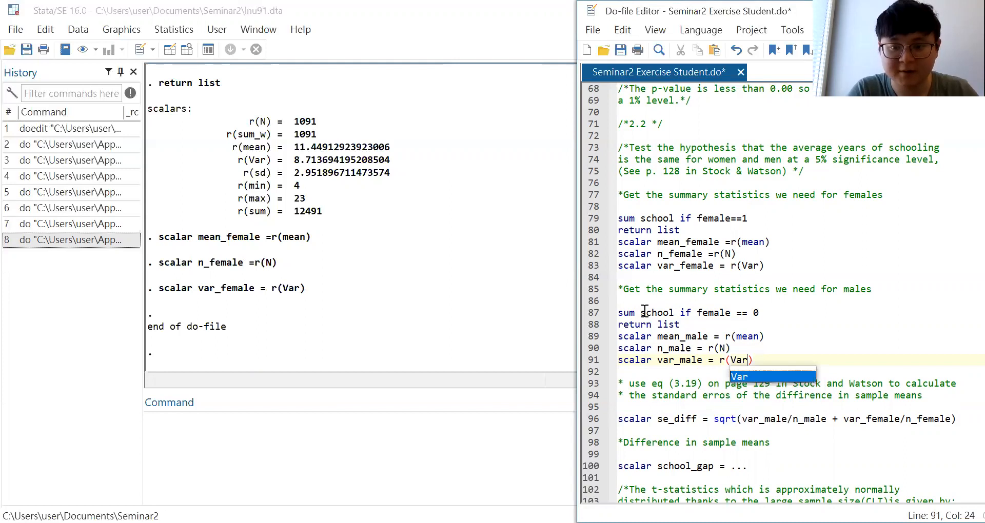
Run the males block from sum school if female == 0 through the var_male scalar.
{"action": "left_click", "coordinate": [702, 345]}
{"action": "left_click_drag", "start_coordinate": [762, 360], "coordinate": [617, 316]}
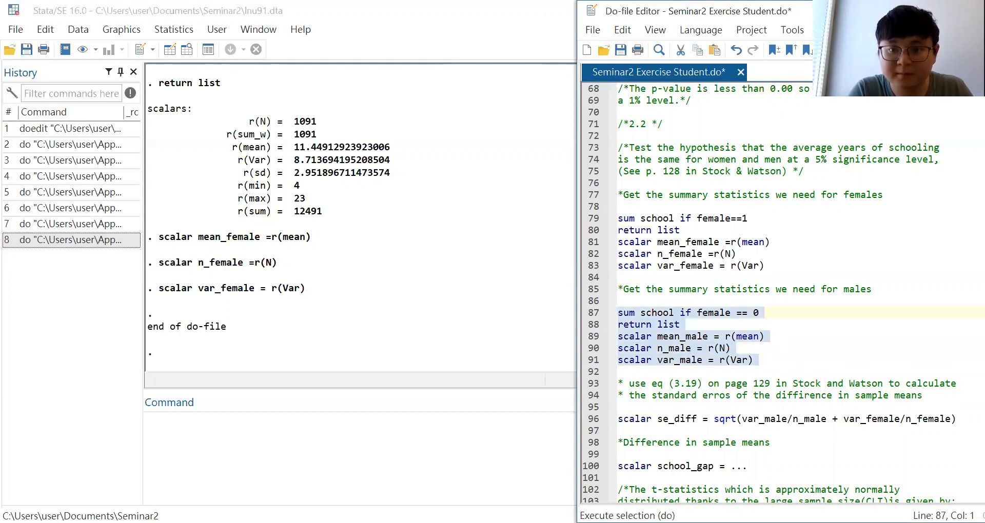
{"action": "left_click", "coordinate": [849, 50]}
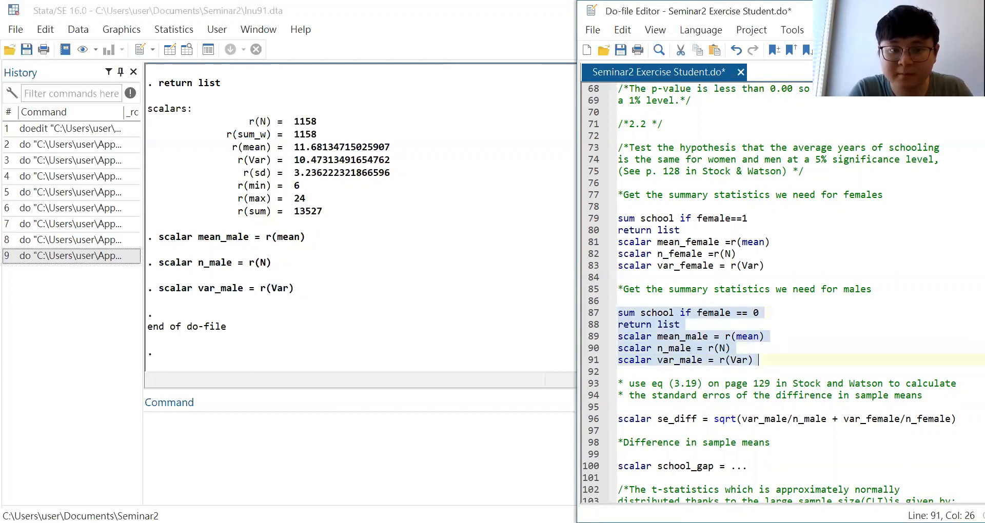
{"action": "left_click", "coordinate": [778, 361]}
Examine the male and female variance-over-sample-size terms in the se_diff standard error formula.
{"action": "scroll", "coordinate": [778, 361], "scroll_direction": "down", "scroll_amount": 3}
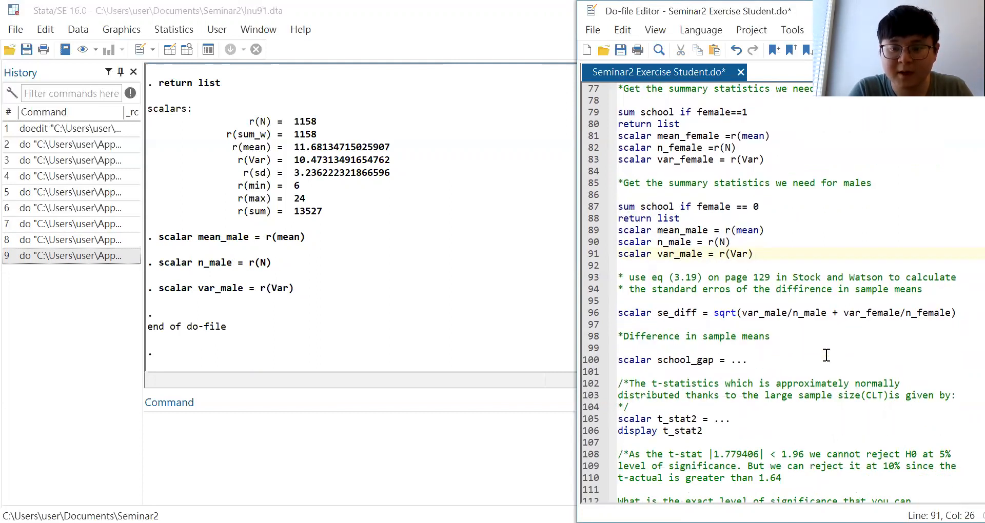
{"action": "scroll", "coordinate": [829, 355], "scroll_direction": "down", "scroll_amount": 1}
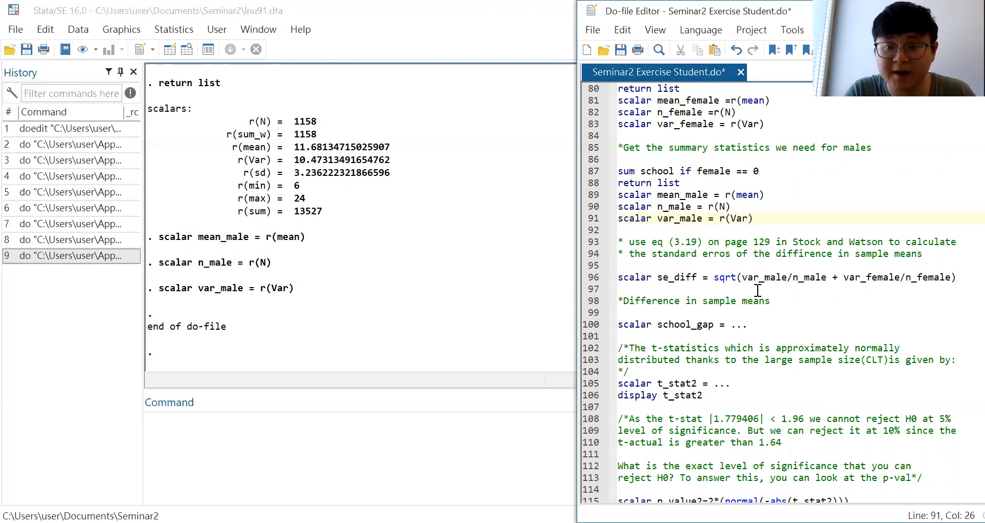
{"action": "left_click_drag", "start_coordinate": [745, 277], "coordinate": [828, 277]}
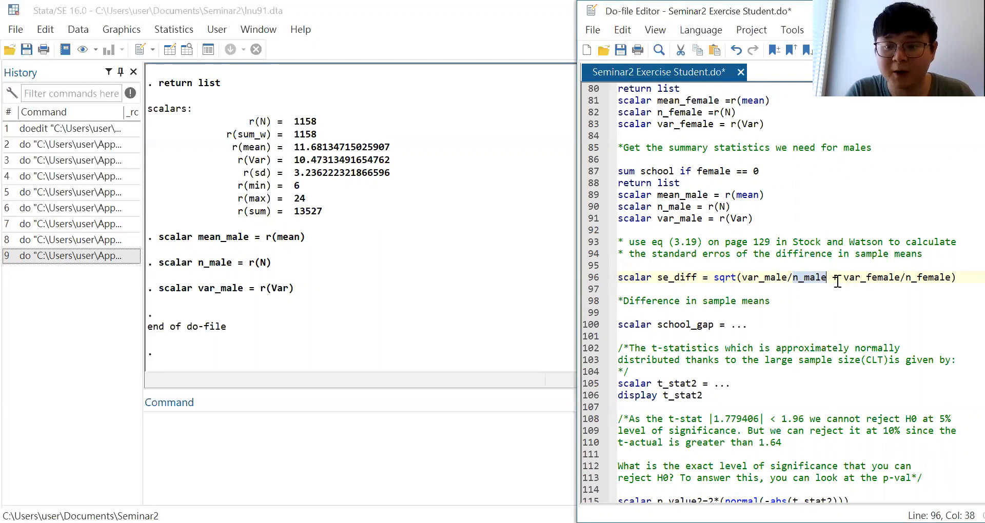
{"action": "left_click", "coordinate": [847, 278]}
{"action": "left_click_drag", "start_coordinate": [847, 278], "coordinate": [951, 277]}
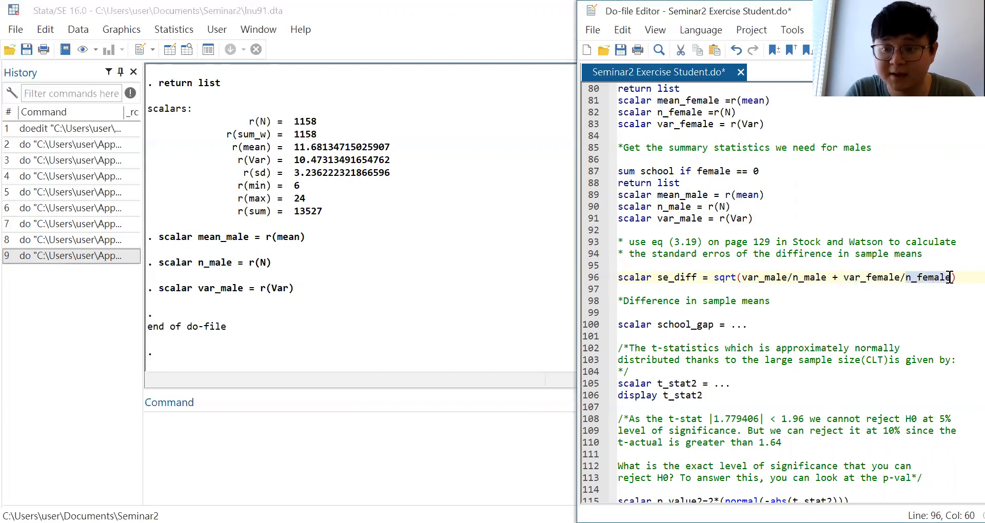
{"action": "left_click", "coordinate": [887, 308]}
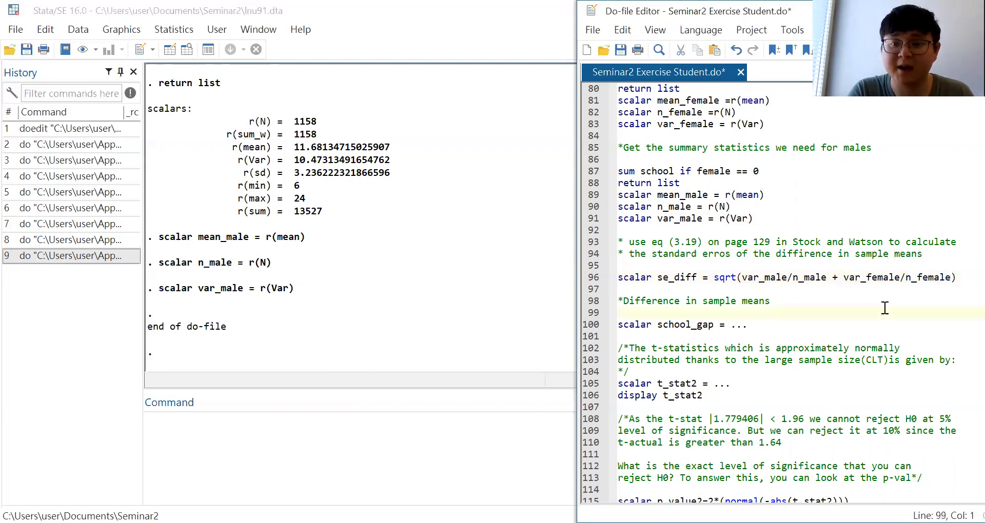
Run the scalar se_diff line that computes the standard error of the difference in sample means.
{"action": "left_click_drag", "start_coordinate": [714, 278], "coordinate": [727, 278]}
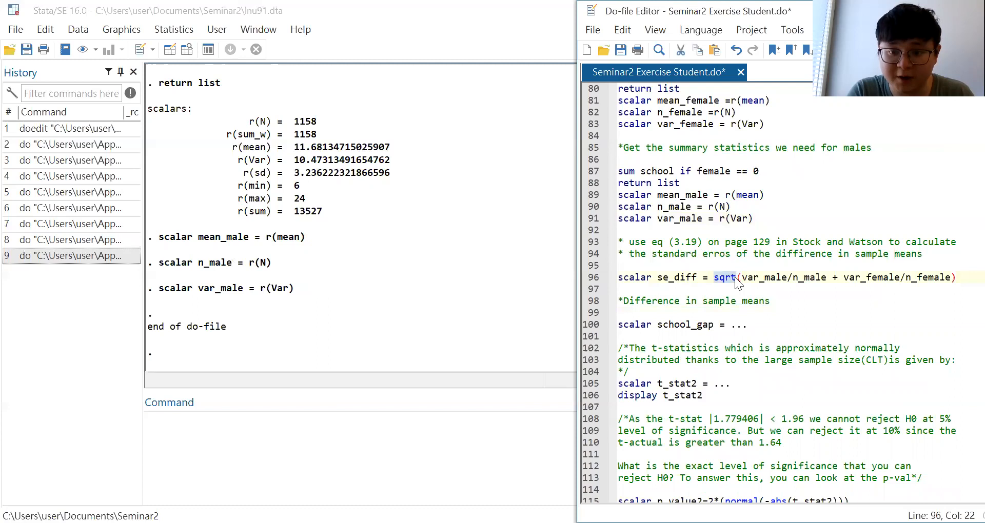
{"action": "left_click", "coordinate": [822, 304]}
{"action": "triple_click", "coordinate": [620, 277]}
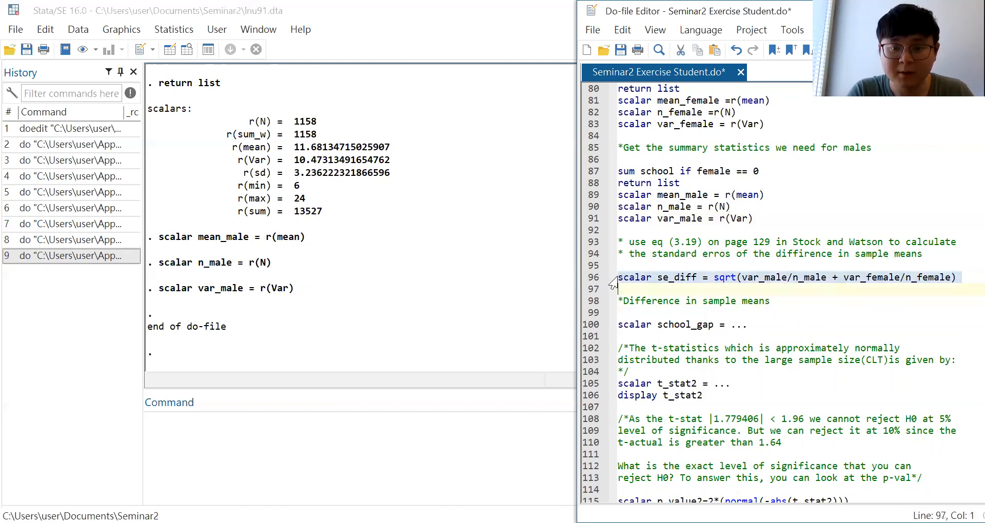
{"action": "key", "text": "ctrl+d"}
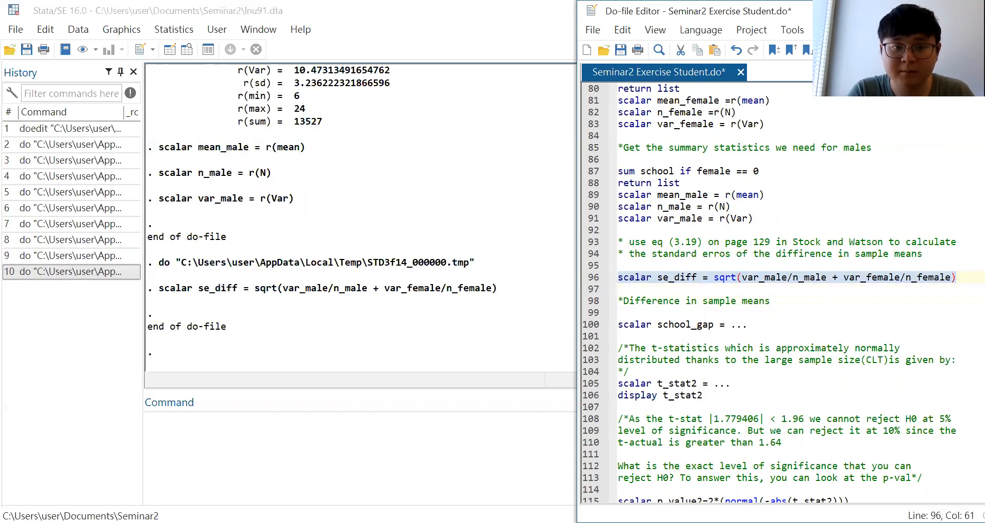
Replace the placeholder in the scalar school_gap line with mean_male - mean_female.
{"action": "left_click", "coordinate": [755, 326]}
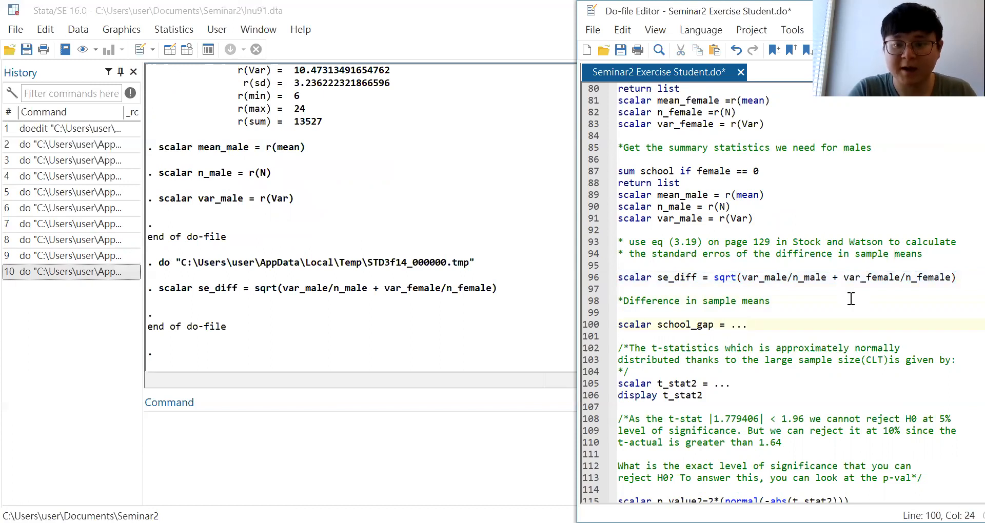
{"action": "scroll", "coordinate": [821, 308], "scroll_direction": "down", "scroll_amount": 2}
{"action": "scroll", "coordinate": [852, 298], "scroll_direction": "up", "scroll_amount": 1}
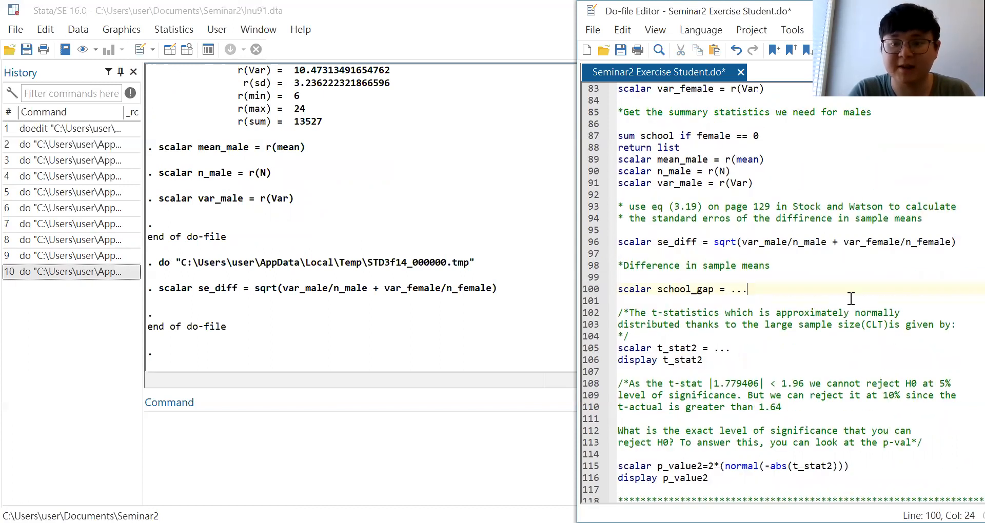
{"action": "key", "text": "BackSpace"}
{"action": "key", "text": "BackSpace"}
{"action": "key", "text": "BackSpace"}
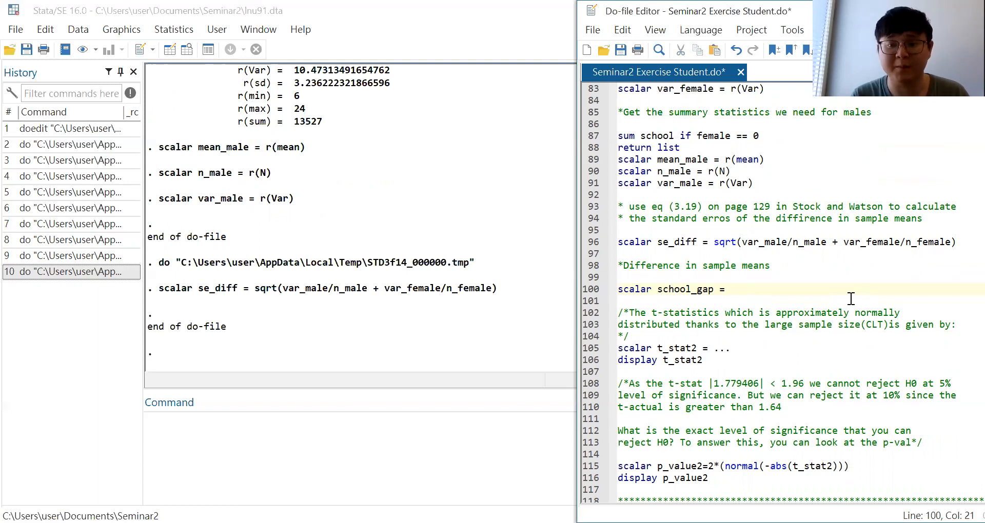
{"action": "type", "text": "mean"}
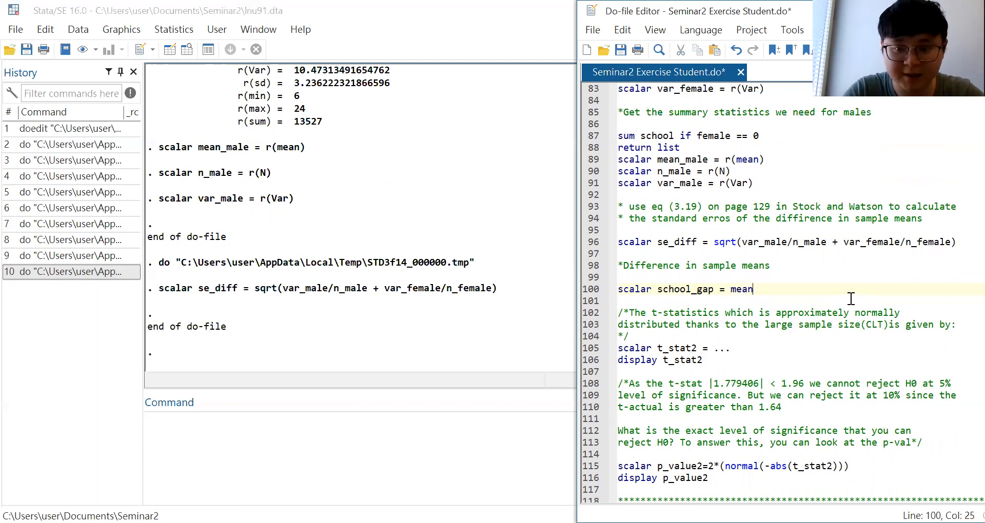
{"action": "type", "text": "_male ="}
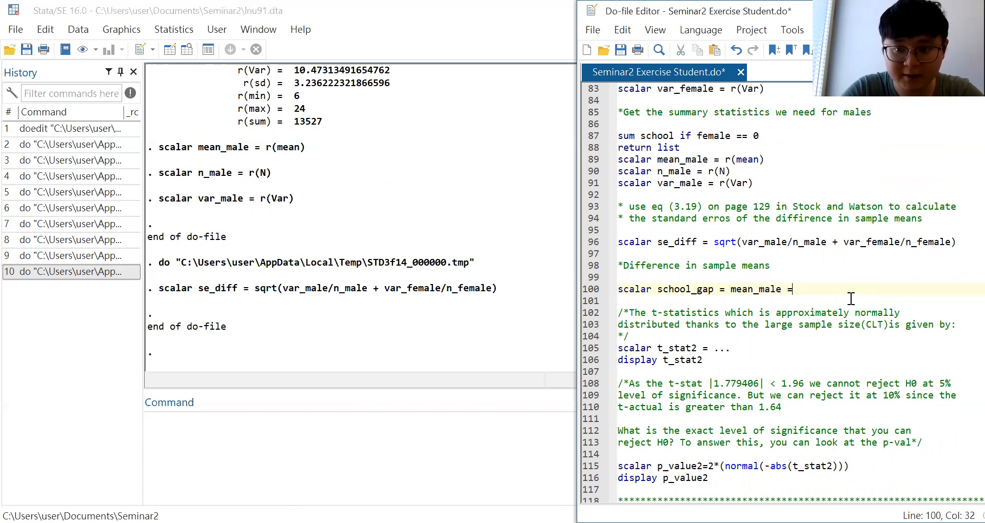
{"action": "key", "text": "BackSpace"}
{"action": "type", "text": "- m"}
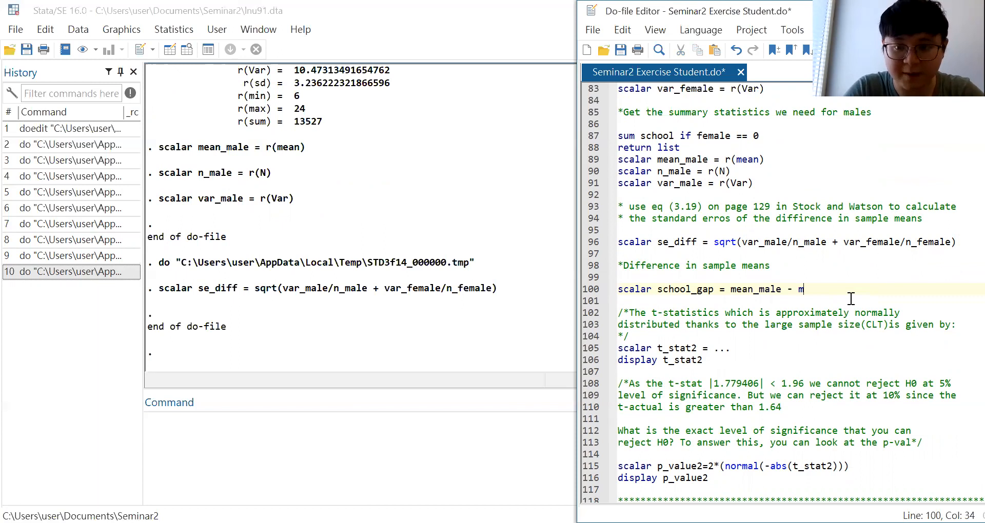
{"action": "type", "text": "ean_female"}
Run the scalar school_gap line.
{"action": "left_click", "coordinate": [778, 281]}
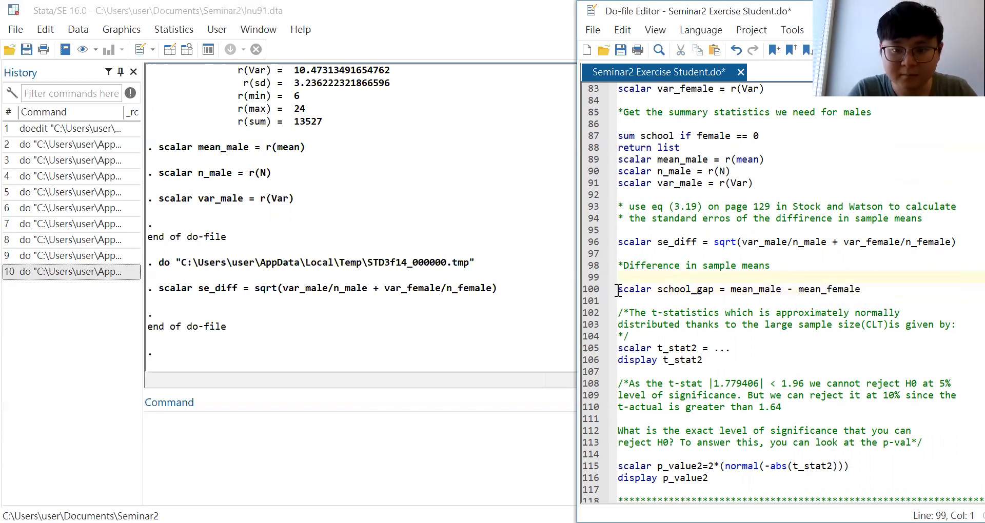
{"action": "left_click_drag", "start_coordinate": [619, 291], "coordinate": [619, 302]}
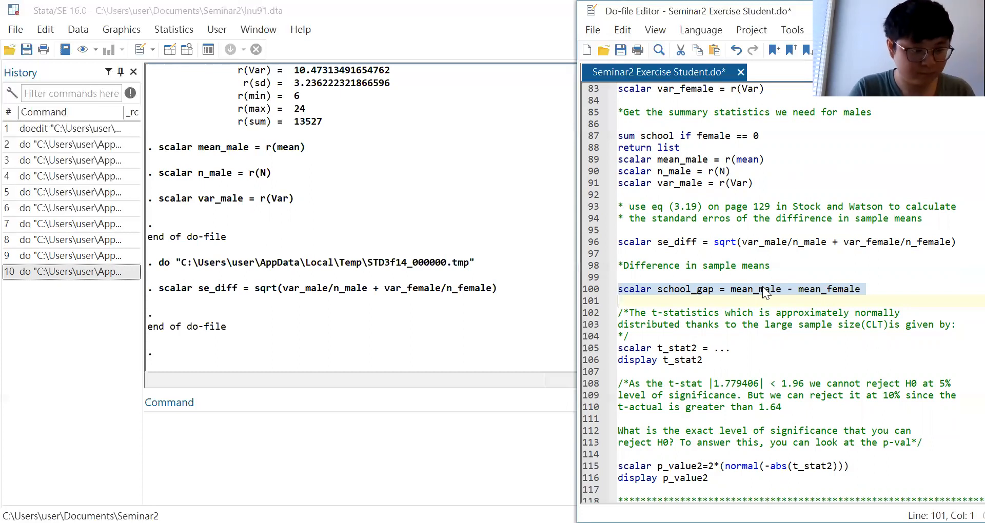
{"action": "key", "text": "ctrl+d"}
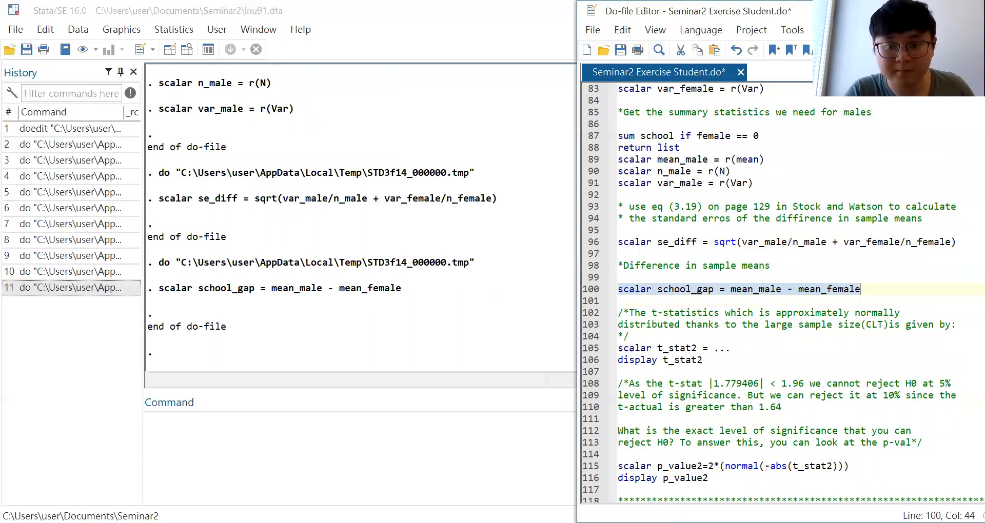
{"action": "left_click", "coordinate": [802, 337]}
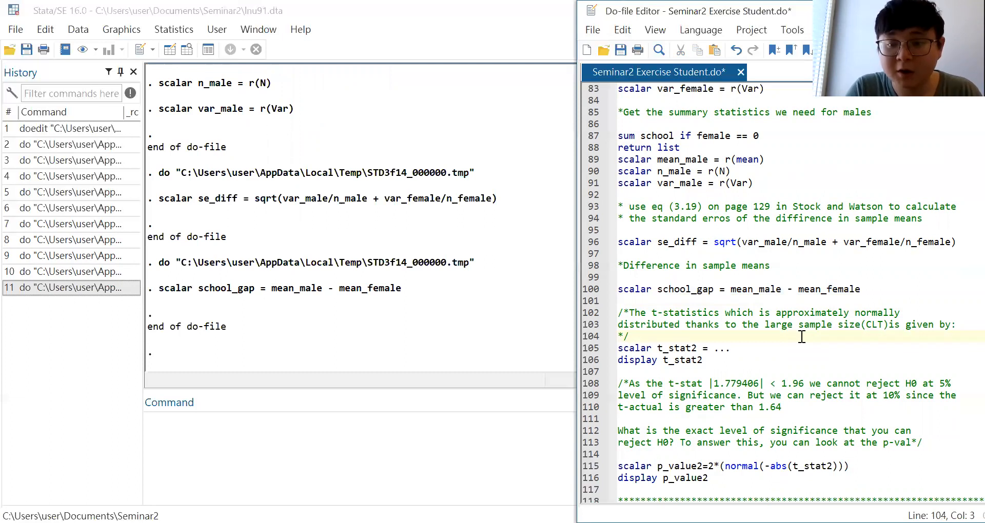
Replace the placeholder in the scalar t_stat2 line with school_gap - 0.
{"action": "left_click", "coordinate": [734, 349]}
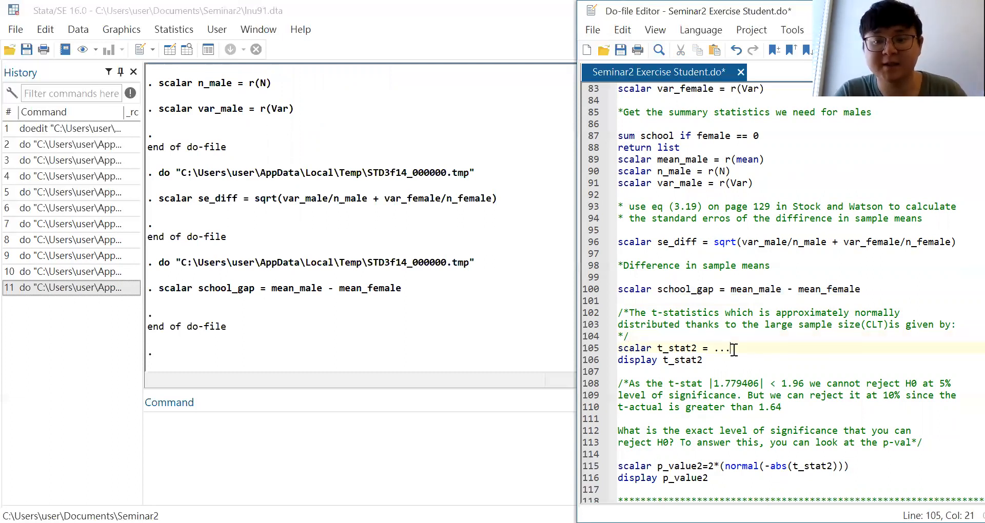
{"action": "key", "text": "BackSpace"}
{"action": "key", "text": "BackSpace"}
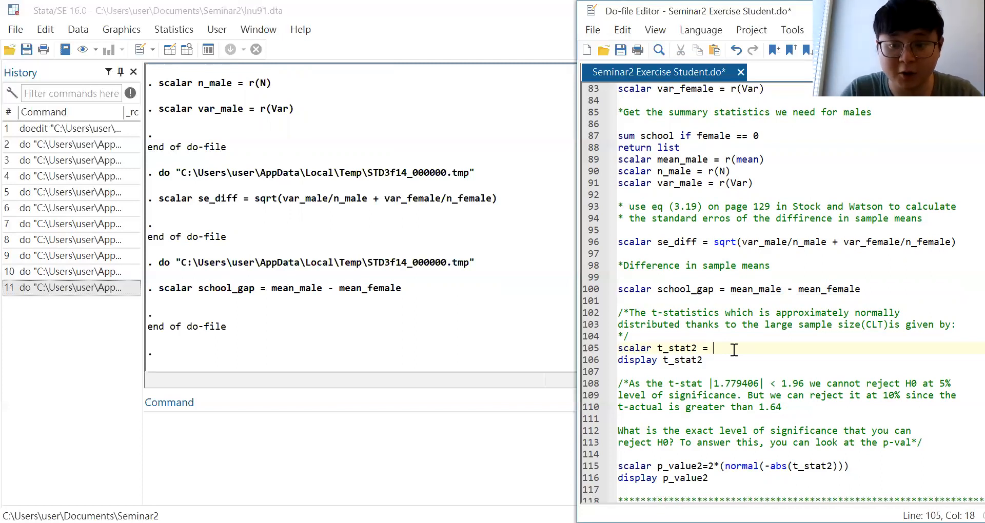
{"action": "type", "text": "sc"}
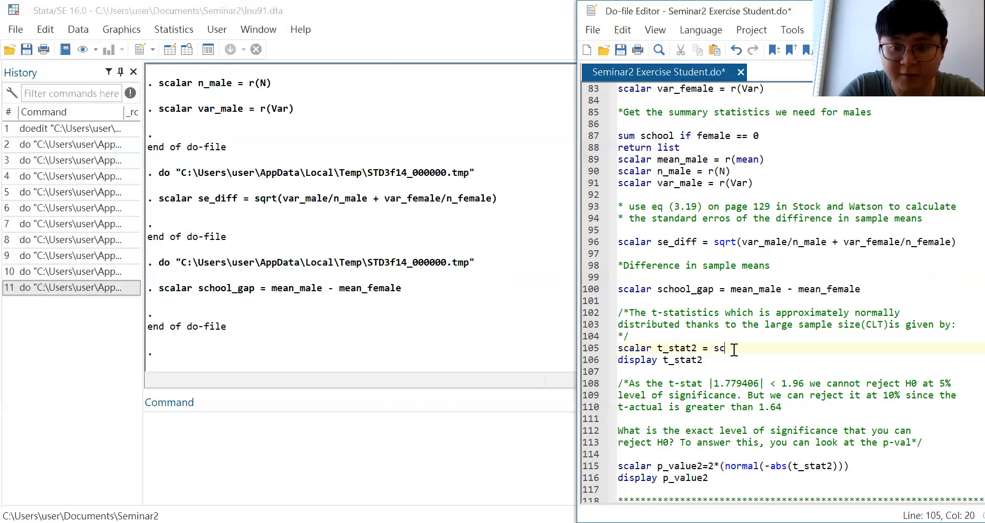
{"action": "type", "text": "hool"}
{"action": "key", "text": "Tab"}
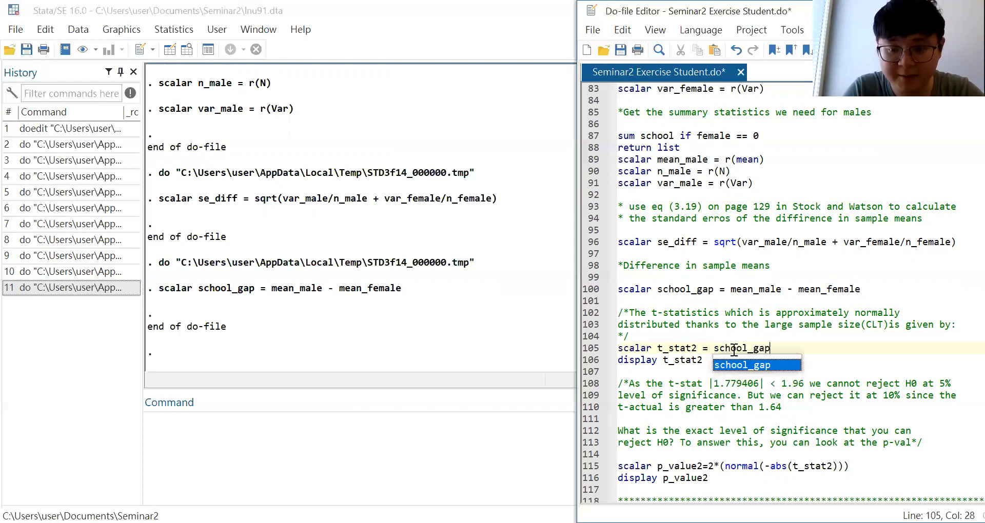
{"action": "type", "text": "- 0"}
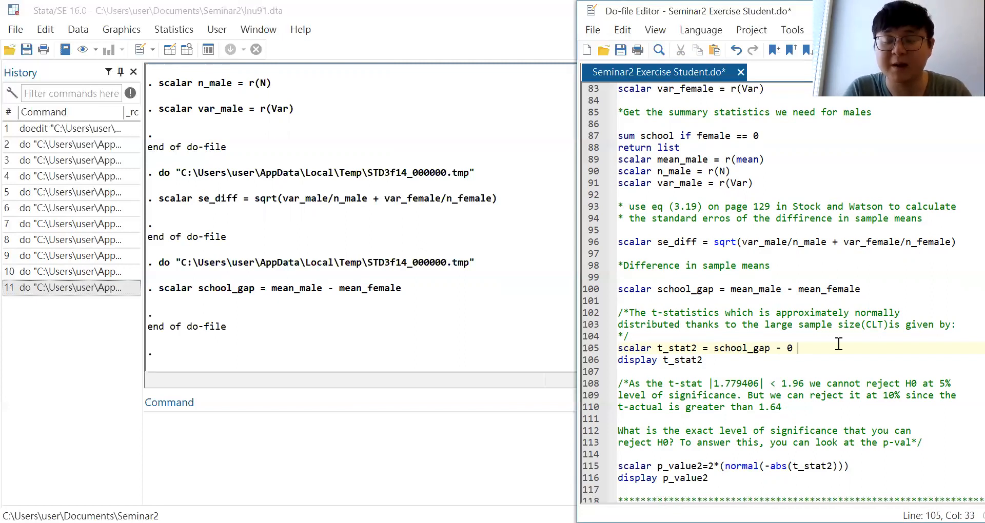
Review the section 2.2 comment stating the hypothesis about average years of schooling for women and men.
{"action": "scroll", "coordinate": [839, 344], "scroll_direction": "up", "scroll_amount": 8}
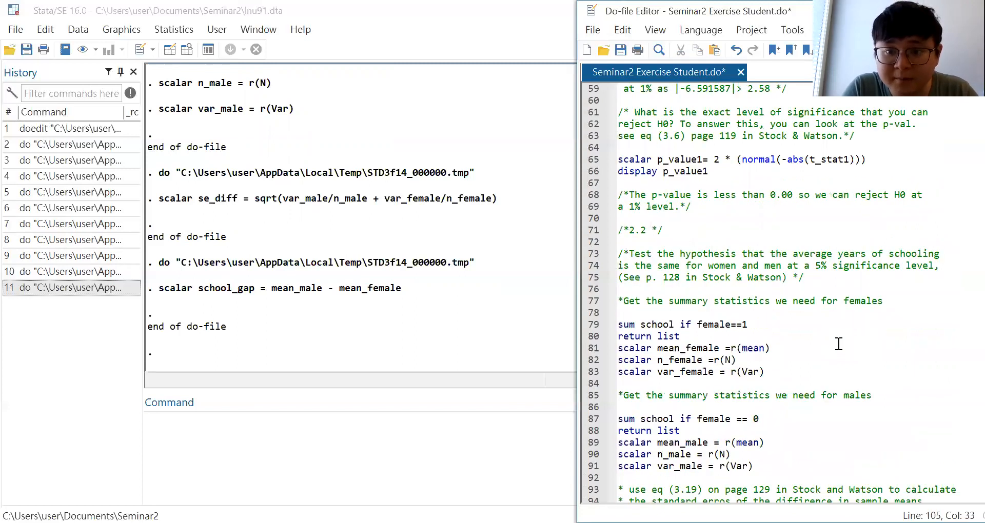
{"action": "left_click", "coordinate": [629, 254]}
{"action": "left_click_drag", "start_coordinate": [629, 254], "coordinate": [681, 266]}
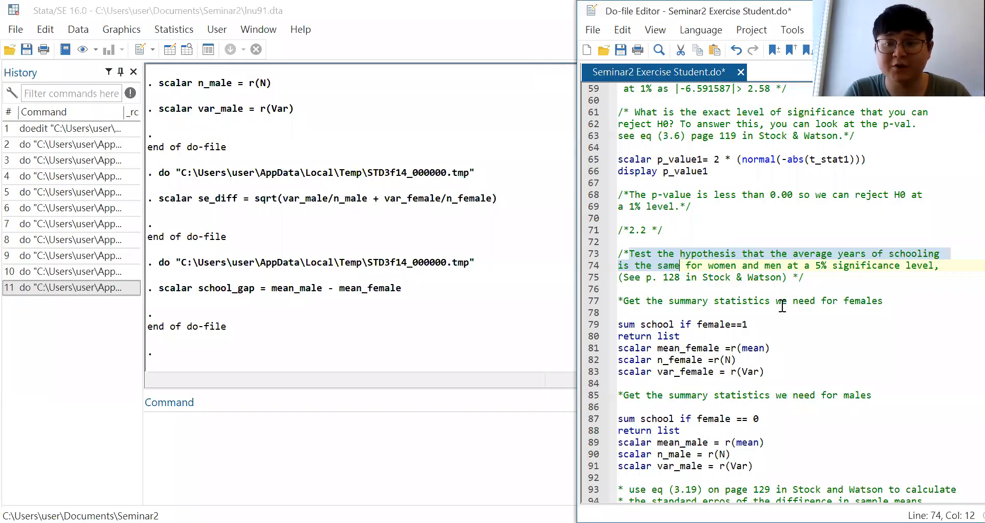
{"action": "left_click", "coordinate": [805, 324]}
{"action": "scroll", "coordinate": [807, 324], "scroll_direction": "down", "scroll_amount": 13}
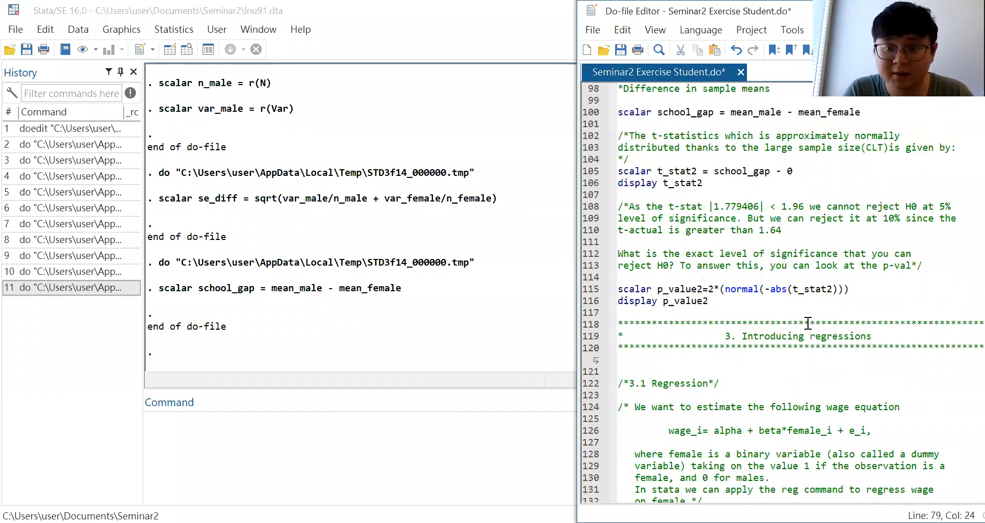
{"action": "scroll", "coordinate": [807, 323], "scroll_direction": "up", "scroll_amount": 5}
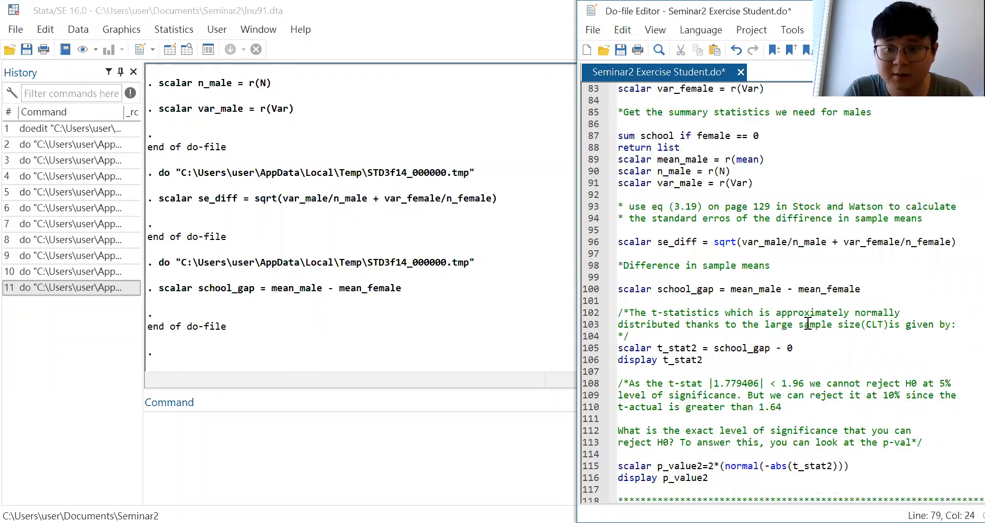
Enclose school_gap - 0 in parentheses in the t_stat2 line and divide it by se_diff.
{"action": "scroll", "coordinate": [739, 359], "scroll_direction": "down", "scroll_amount": 1}
{"action": "left_click", "coordinate": [717, 315]}
{"action": "type", "text": "()"}
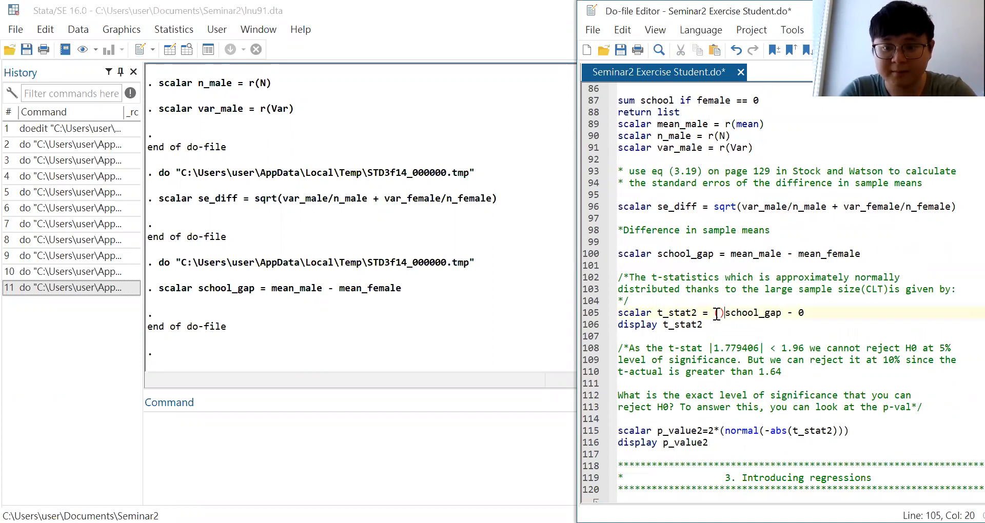
{"action": "key", "text": "BackSpace"}
{"action": "key", "text": "Right"}
{"action": "key", "text": "Right"}
{"action": "key", "text": "Right"}
{"action": "key", "text": "Right"}
{"action": "key", "text": "Right"}
{"action": "key", "text": "Right"}
{"action": "key", "text": "Right"}
{"action": "key", "text": "Right"}
{"action": "key", "text": "Right"}
{"action": "key", "text": "Right"}
{"action": "key", "text": "Right"}
{"action": "key", "text": "Right"}
{"action": "type", "text": ") / se"}
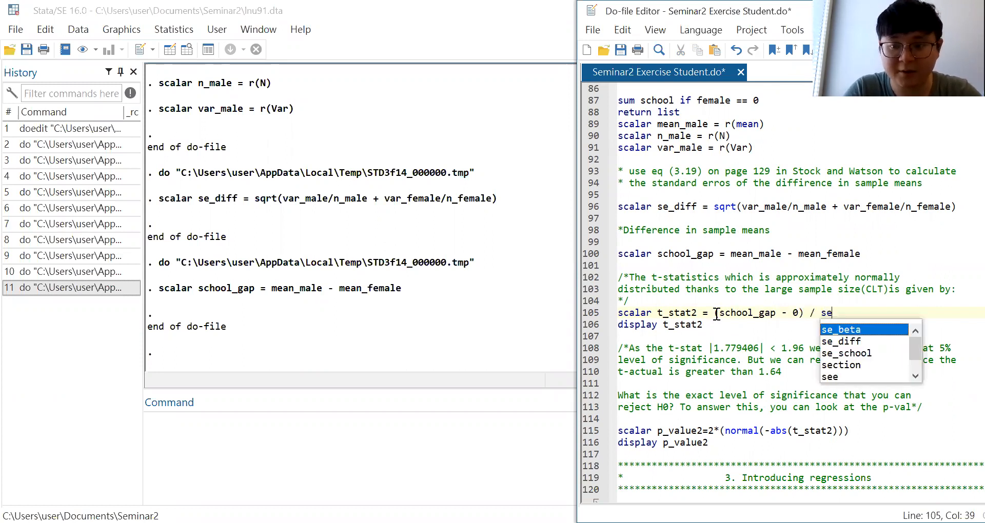
{"action": "type", "text": "_"}
{"action": "key", "text": "Down"}
{"action": "key", "text": "Down"}
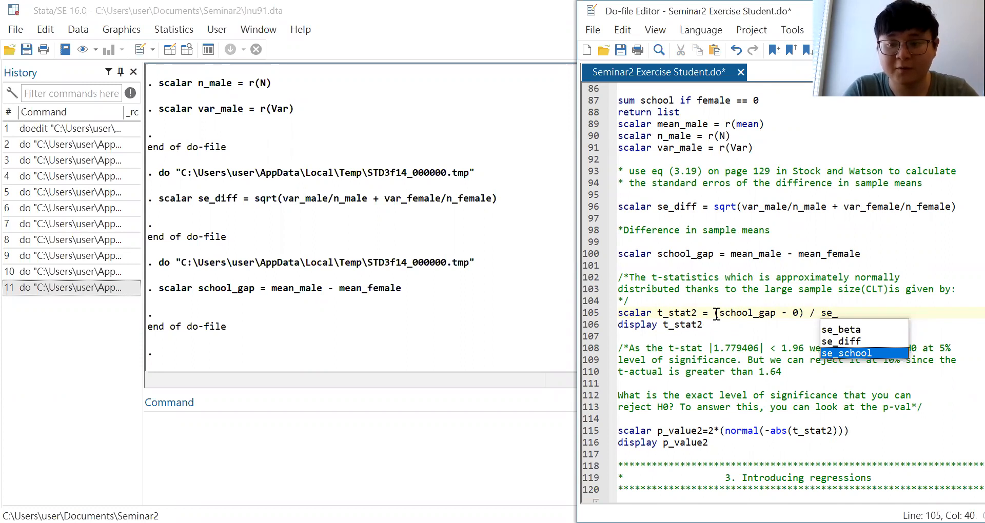
{"action": "key", "text": "Up"}
{"action": "key", "text": "Return"}
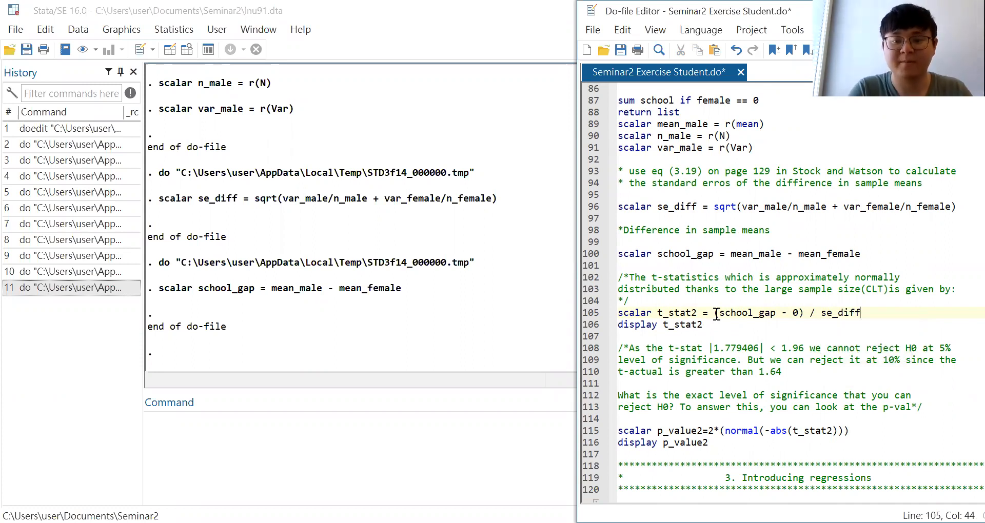
Run the scalar t_stat2 line together with display t_stat2.
{"action": "left_click", "coordinate": [614, 317]}
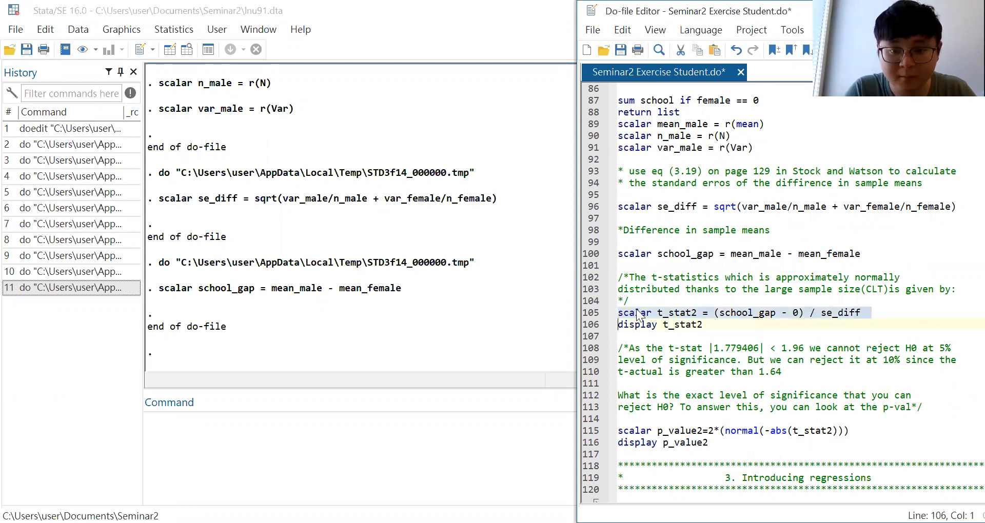
{"action": "left_click_drag", "start_coordinate": [722, 324], "coordinate": [601, 318]}
{"action": "key", "text": "ctrl+d"}
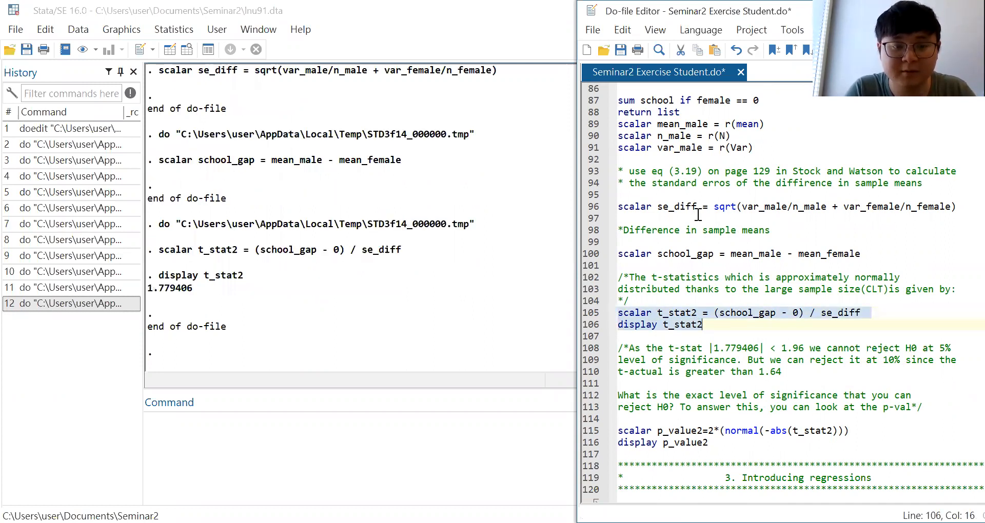
{"action": "left_click", "coordinate": [723, 329]}
Examine the displayed t_stat2 result alongside the do-file comment about rejecting H0 at the 5% and 10% levels.
{"action": "scroll", "coordinate": [722, 330], "scroll_direction": "down", "scroll_amount": 1}
{"action": "left_click", "coordinate": [820, 348]}
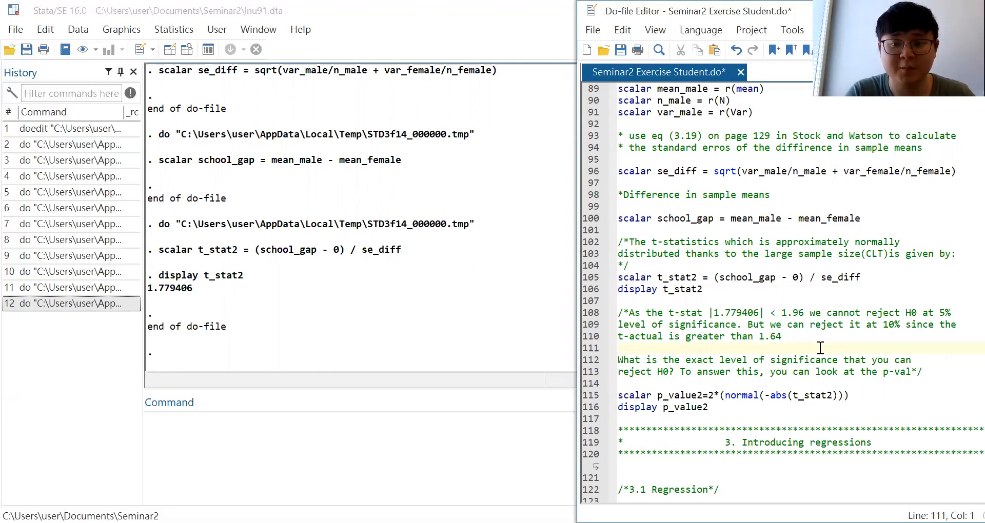
{"action": "left_click", "coordinate": [249, 302]}
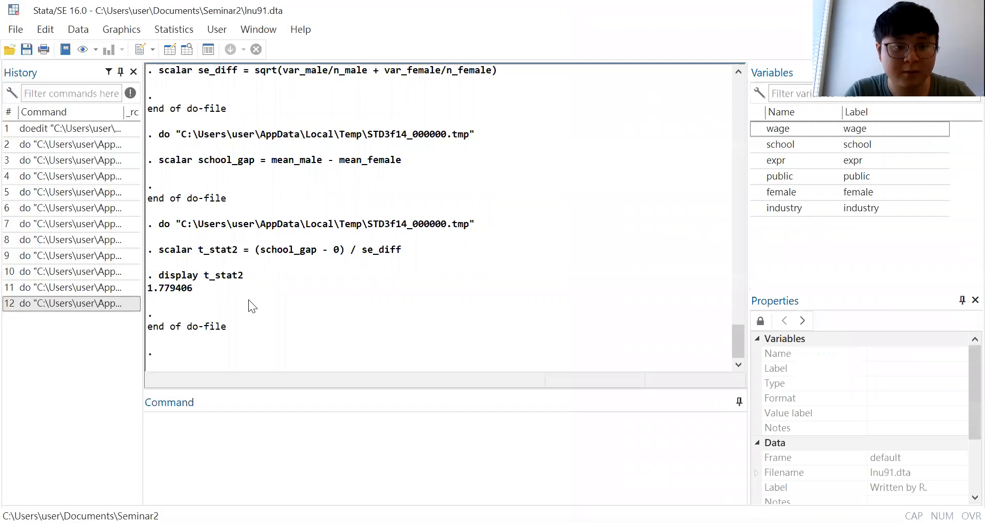
{"action": "left_click_drag", "start_coordinate": [193, 290], "coordinate": [148, 289]}
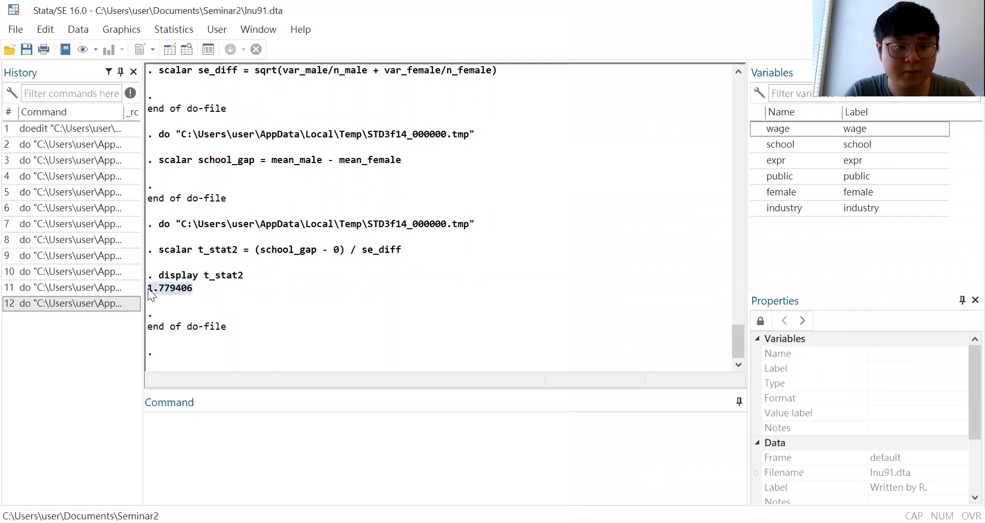
{"action": "left_click", "coordinate": [438, 317]}
{"action": "left_click", "coordinate": [716, 522]}
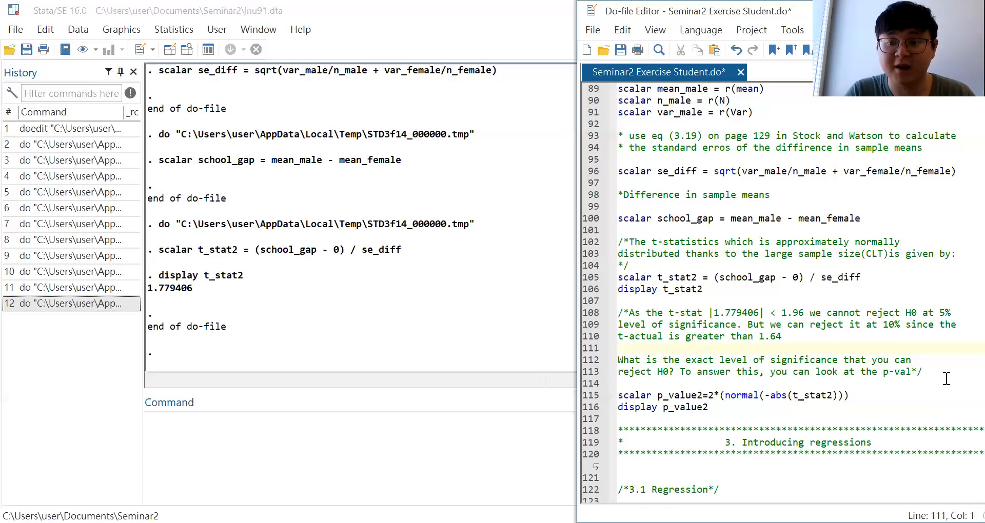
Add spaces around the equals sign in the scalar p_value2 line.
{"action": "scroll", "coordinate": [947, 354], "scroll_direction": "down", "scroll_amount": 2}
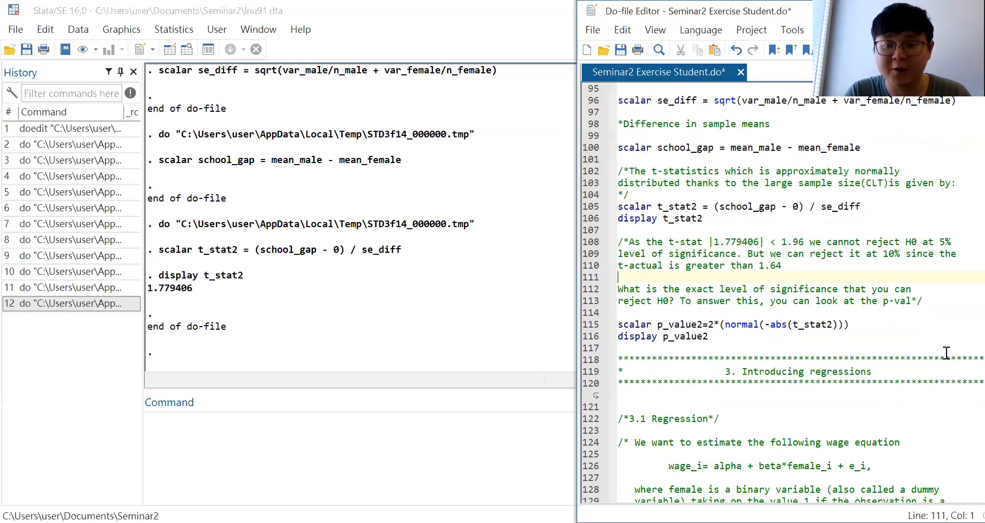
{"action": "left_click", "coordinate": [704, 324]}
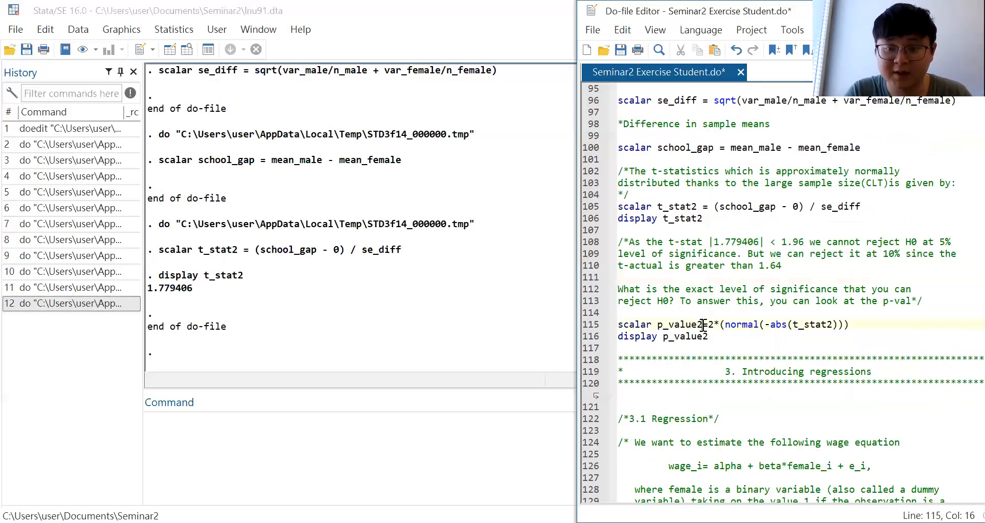
{"action": "key", "text": "Right"}
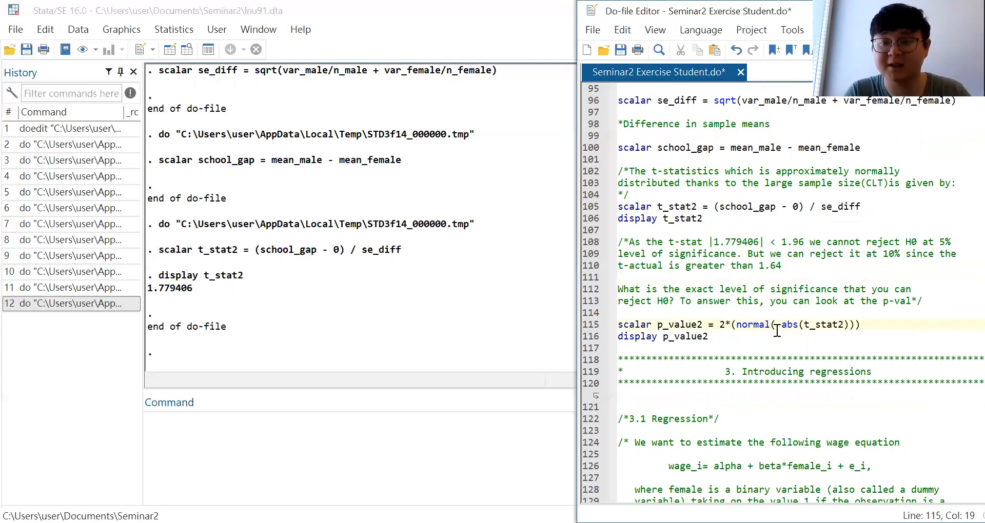
Run the scalar p_value2 line and the display p_value2 line, and highlight the resulting p-value in the output.
{"action": "left_click", "coordinate": [619, 325]}
{"action": "left_click_drag", "start_coordinate": [638, 324], "coordinate": [874, 322]}
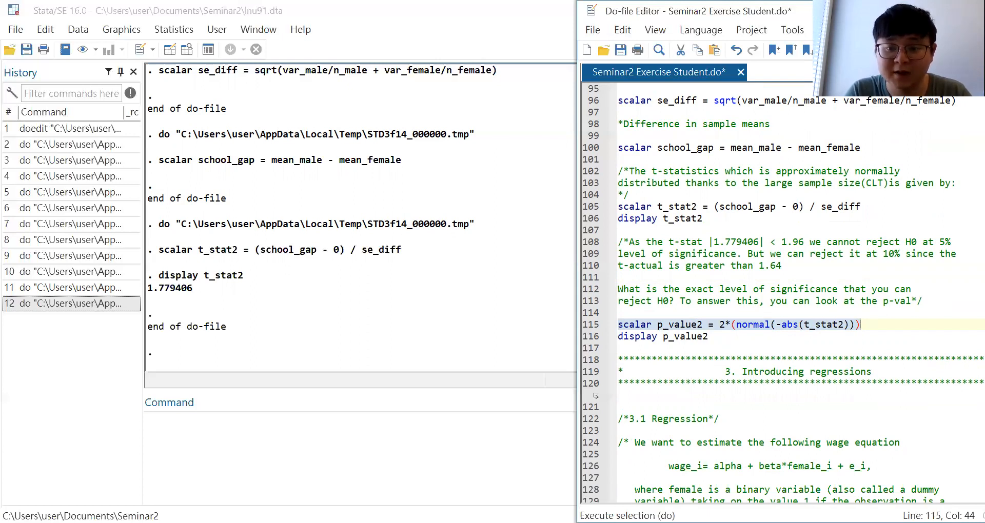
{"action": "key", "text": "ctrl+d"}
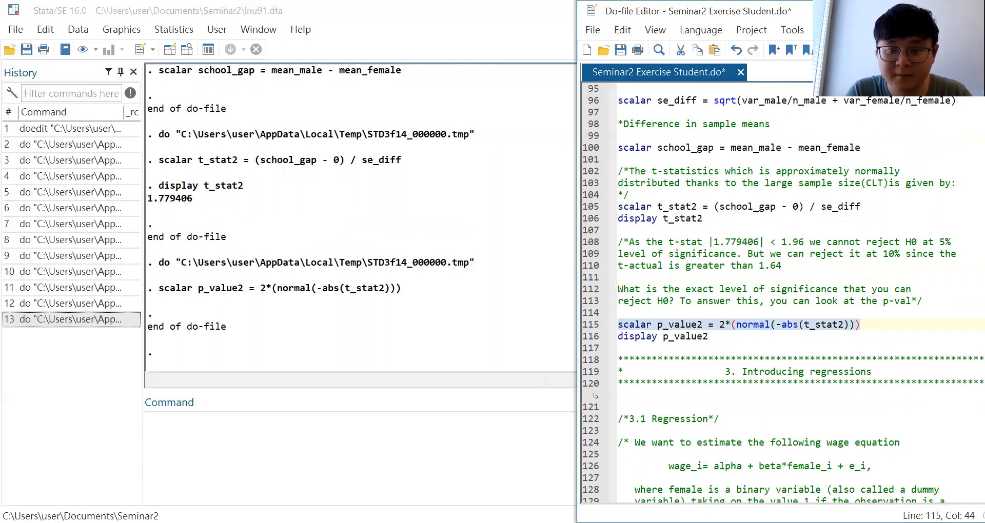
{"action": "left_click_drag", "start_coordinate": [725, 338], "coordinate": [613, 340]}
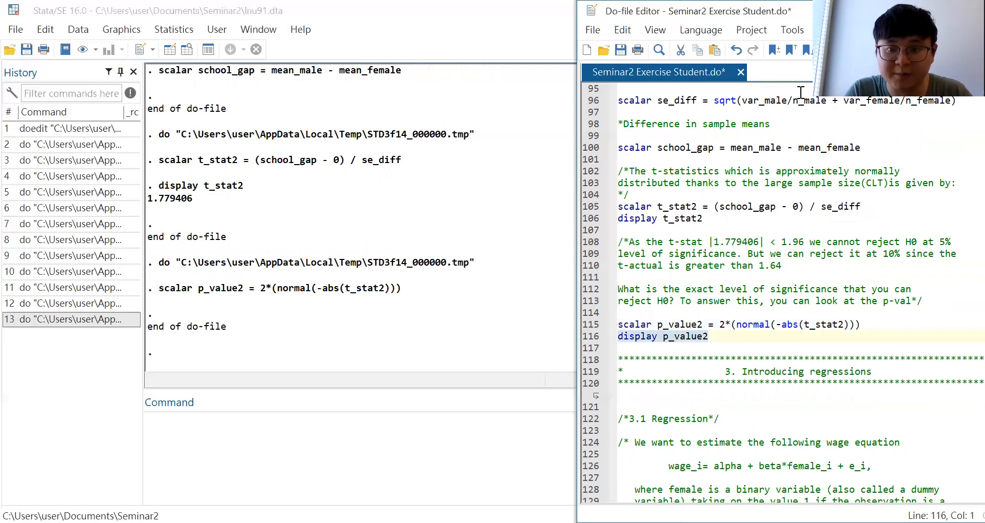
{"action": "key", "text": "ctrl+d"}
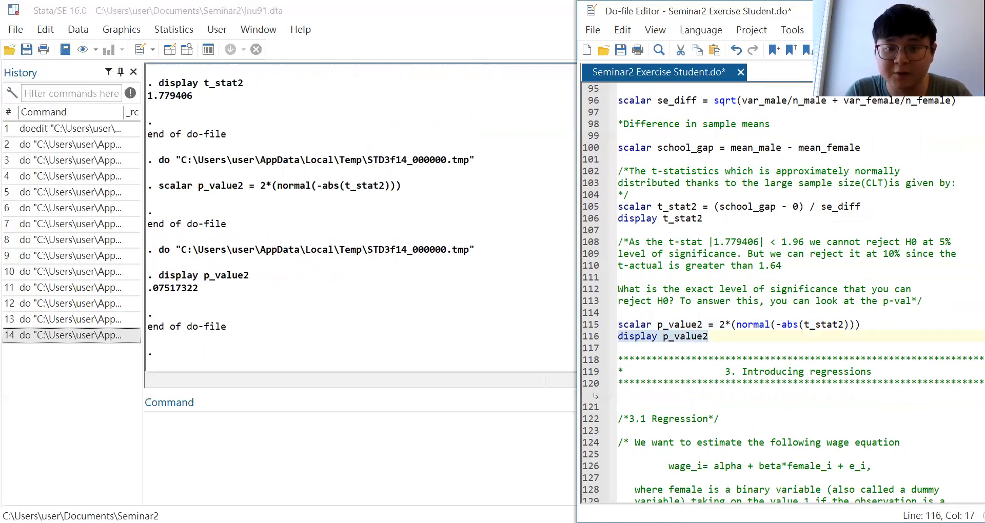
{"action": "left_click", "coordinate": [730, 336]}
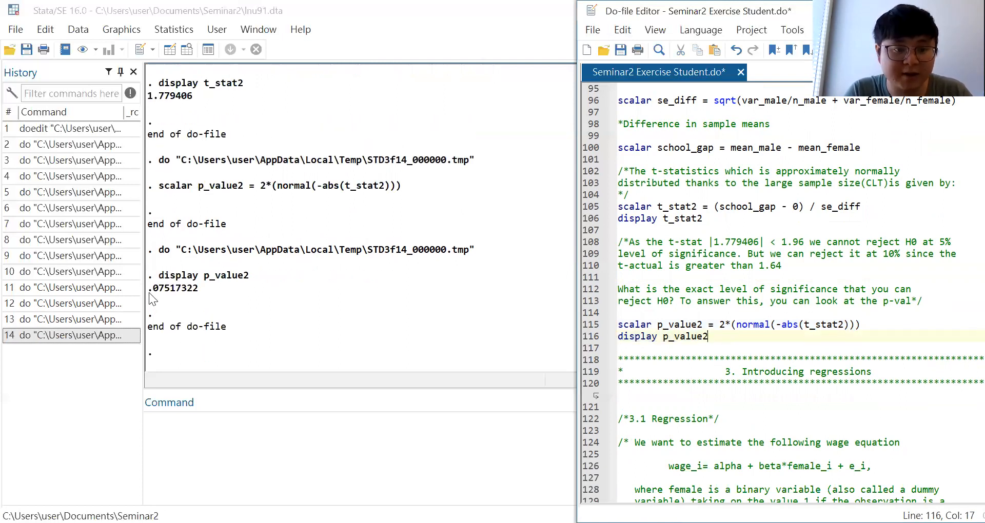
{"action": "left_click", "coordinate": [166, 293]}
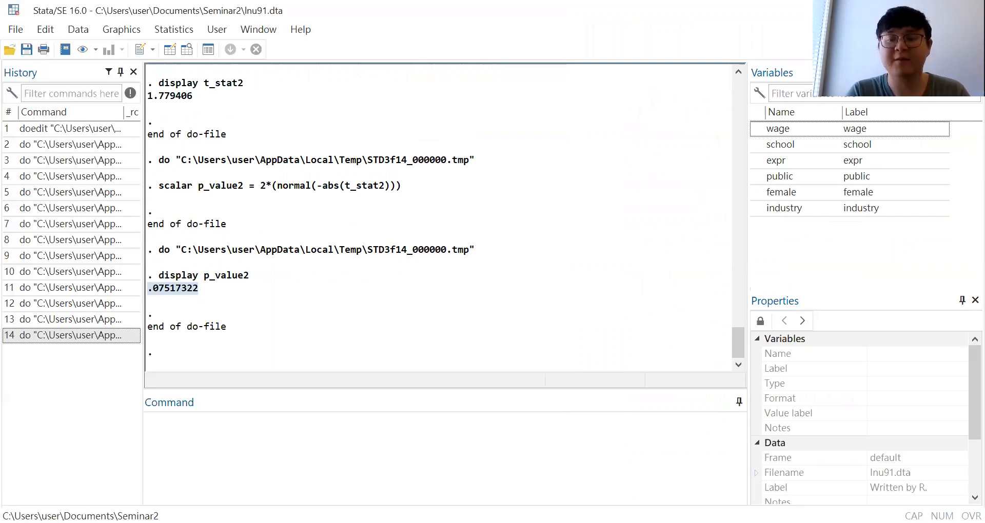
Read the section 3.1 introduction in the do-file on the wage equation with the female dummy variable.
{"action": "key", "text": "alt+Tab"}
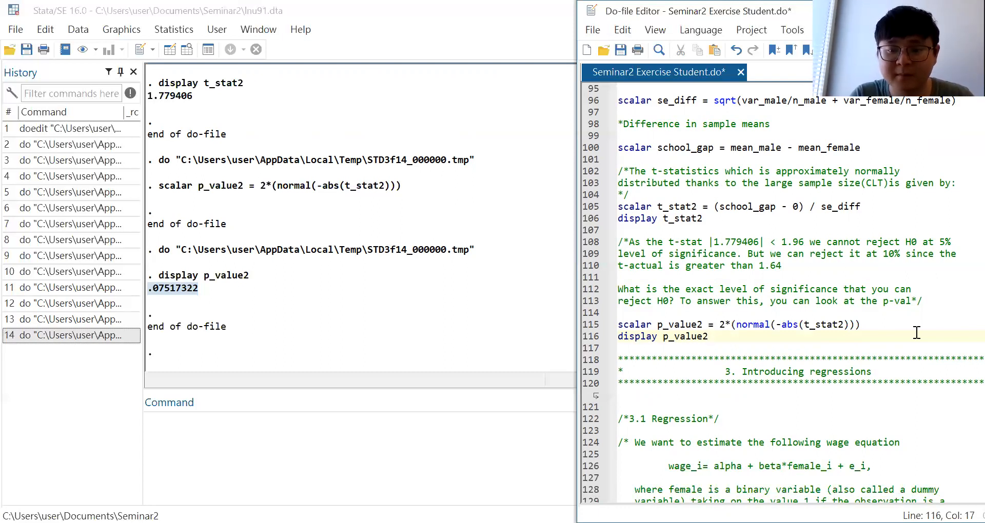
{"action": "scroll", "coordinate": [917, 332], "scroll_direction": "down", "scroll_amount": 5}
{"action": "scroll", "coordinate": [917, 333], "scroll_direction": "down", "scroll_amount": 2}
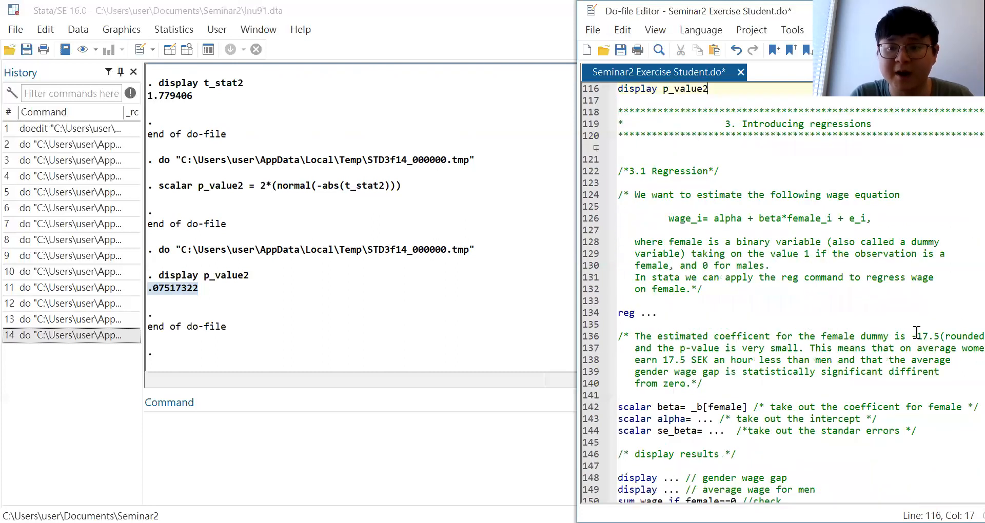
{"action": "scroll", "coordinate": [917, 332], "scroll_direction": "up", "scroll_amount": 1}
{"action": "left_click", "coordinate": [917, 289]}
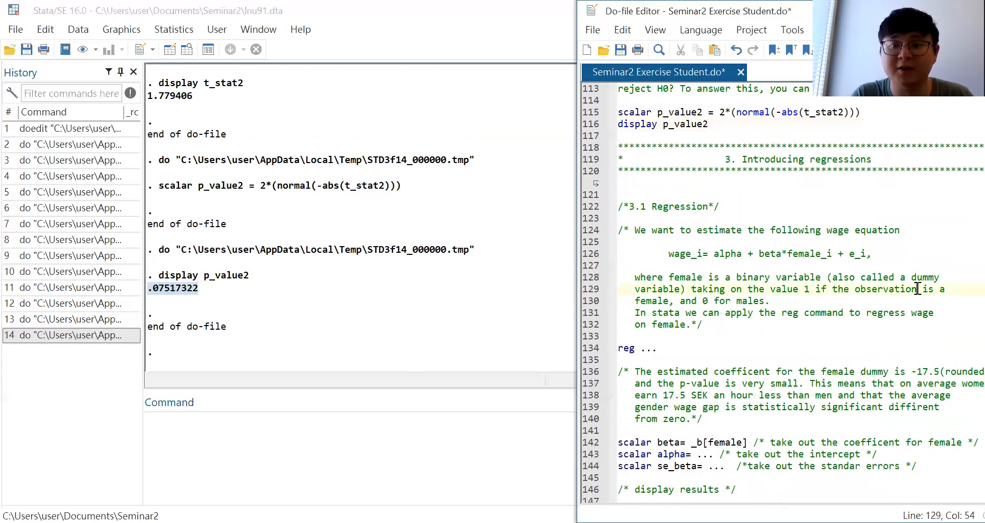
{"action": "left_click", "coordinate": [929, 261]}
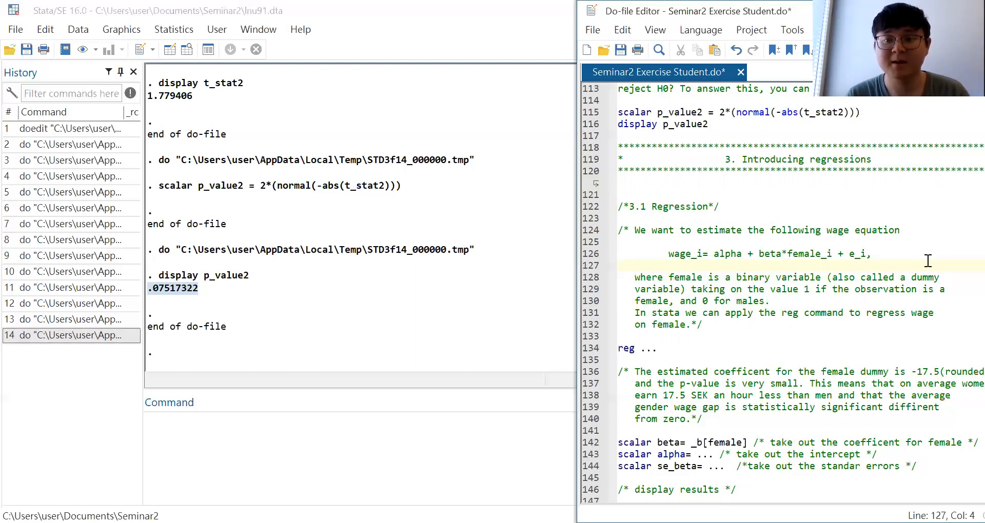
{"action": "scroll", "coordinate": [728, 313], "scroll_direction": "down", "scroll_amount": 1}
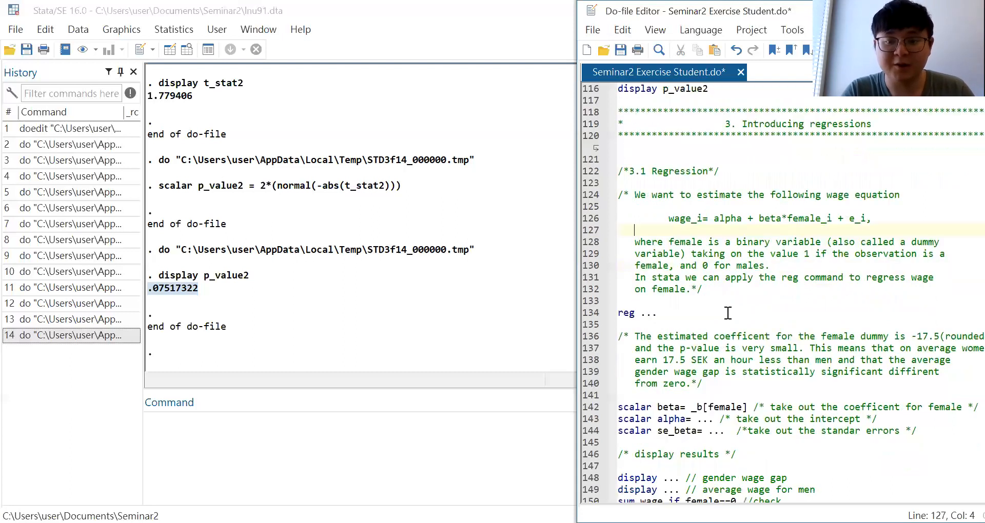
Complete the regression command in section 3.1 as reg wage female and run it.
{"action": "left_click", "coordinate": [662, 317]}
{"action": "key", "text": "BackSpace"}
{"action": "key", "text": "BackSpace"}
{"action": "key", "text": "BackSpace"}
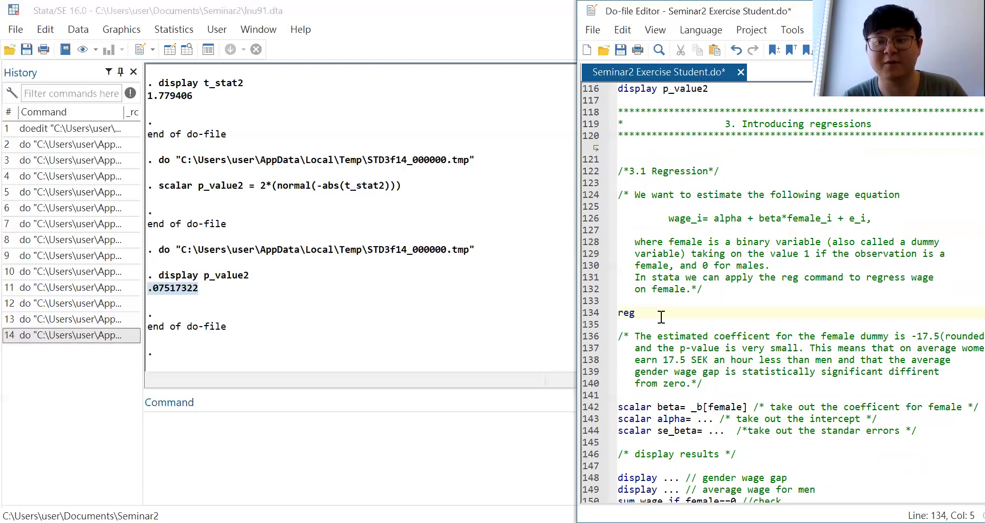
{"action": "type", "text": "wage "}
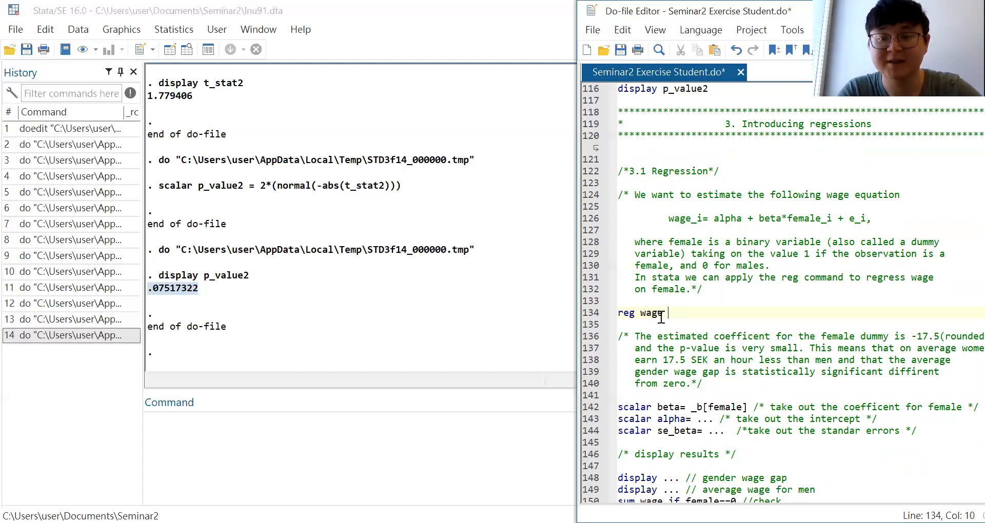
{"action": "type", "text": "fe"}
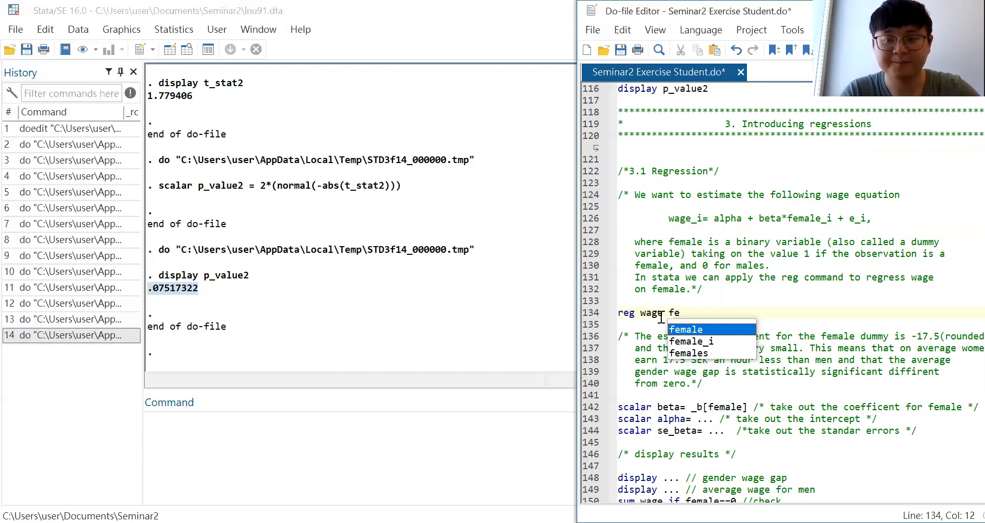
{"action": "type", "text": "male"}
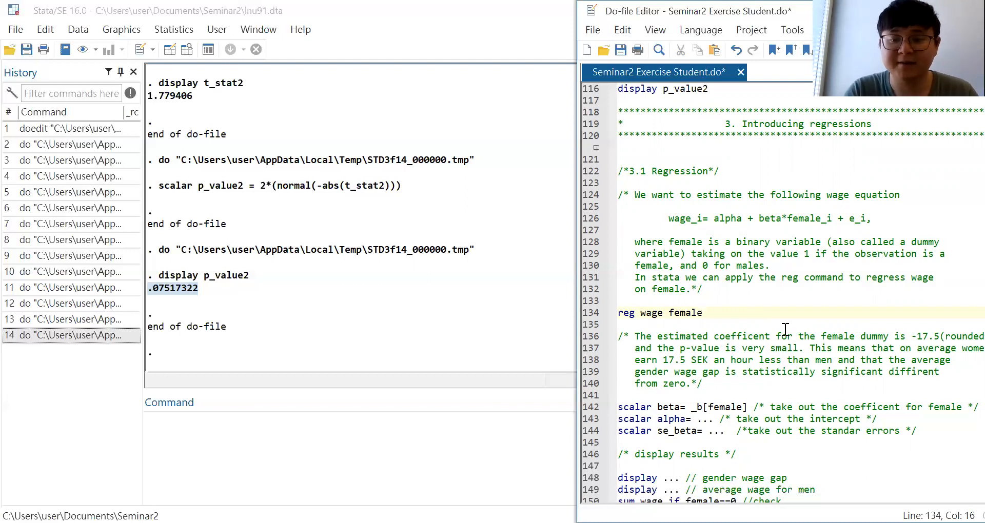
{"action": "left_click_drag", "start_coordinate": [706, 313], "coordinate": [612, 313]}
{"action": "key", "text": "ctrl+d"}
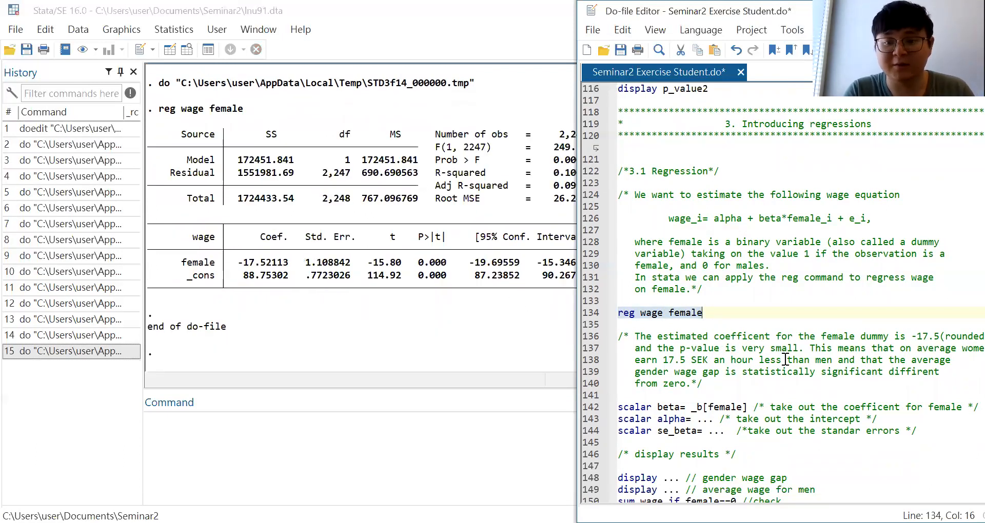
Move the Do-file Editor window aside to uncover the full regression table, and examine it alongside the comment on the female coefficient.
{"action": "scroll", "coordinate": [749, 385], "scroll_direction": "down", "scroll_amount": 2}
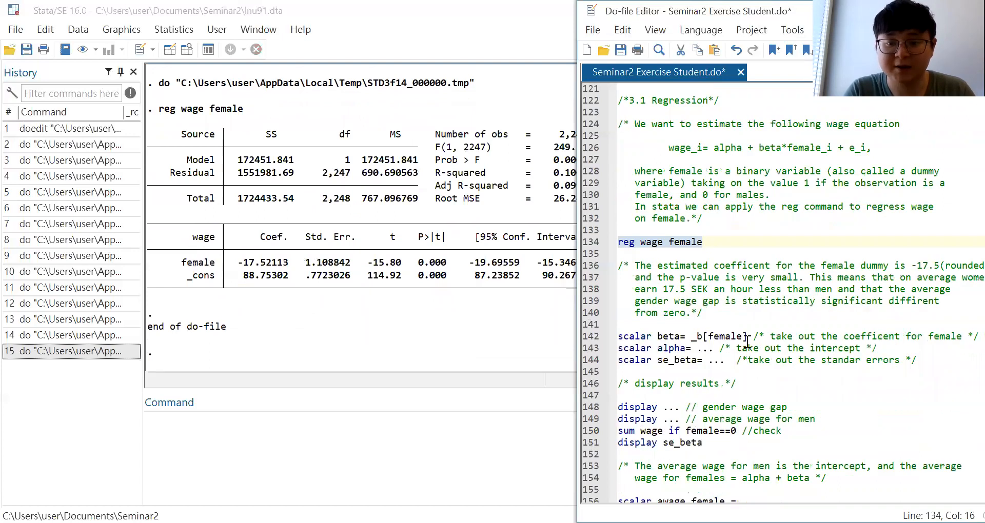
{"action": "left_click", "coordinate": [752, 313]}
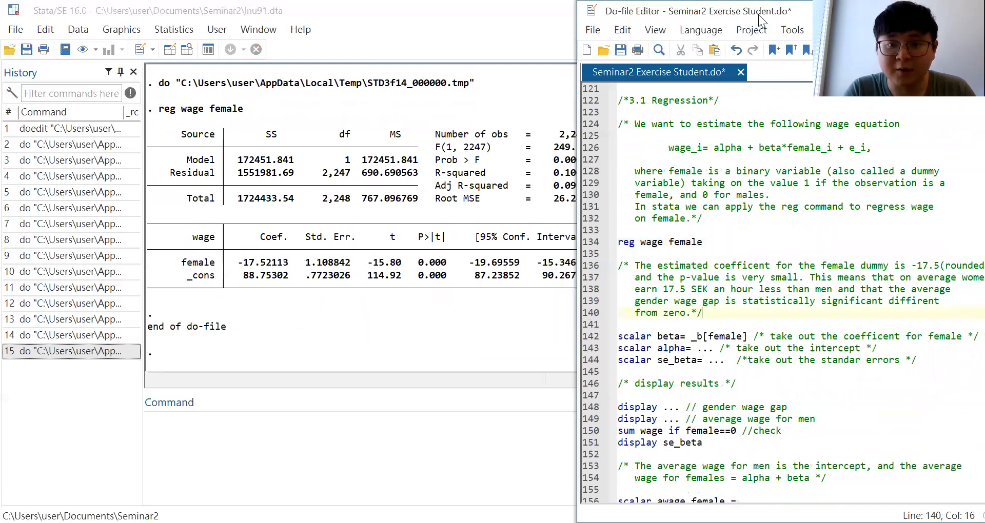
{"action": "left_click_drag", "start_coordinate": [759, 14], "coordinate": [778, 15]}
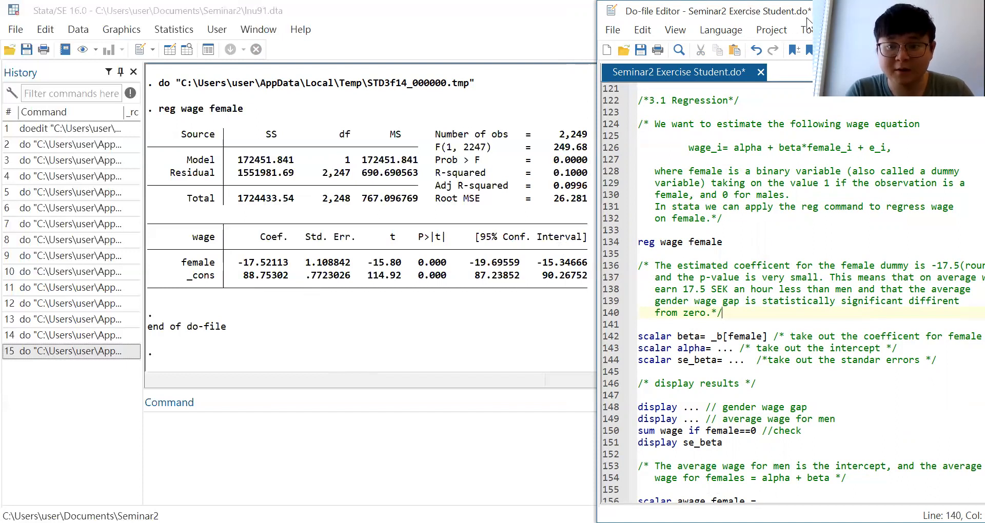
{"action": "left_click_drag", "start_coordinate": [807, 19], "coordinate": [813, 103]}
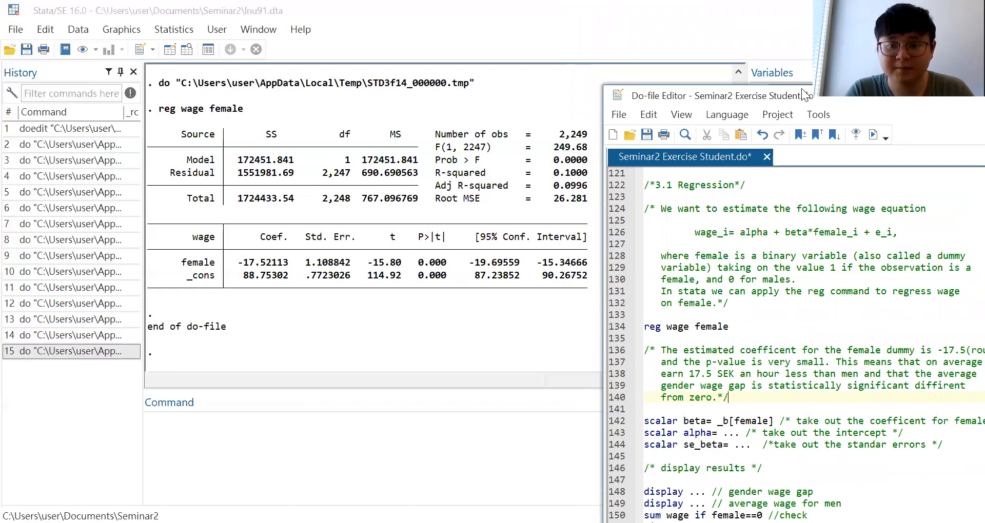
{"action": "left_click_drag", "start_coordinate": [804, 96], "coordinate": [804, 11]}
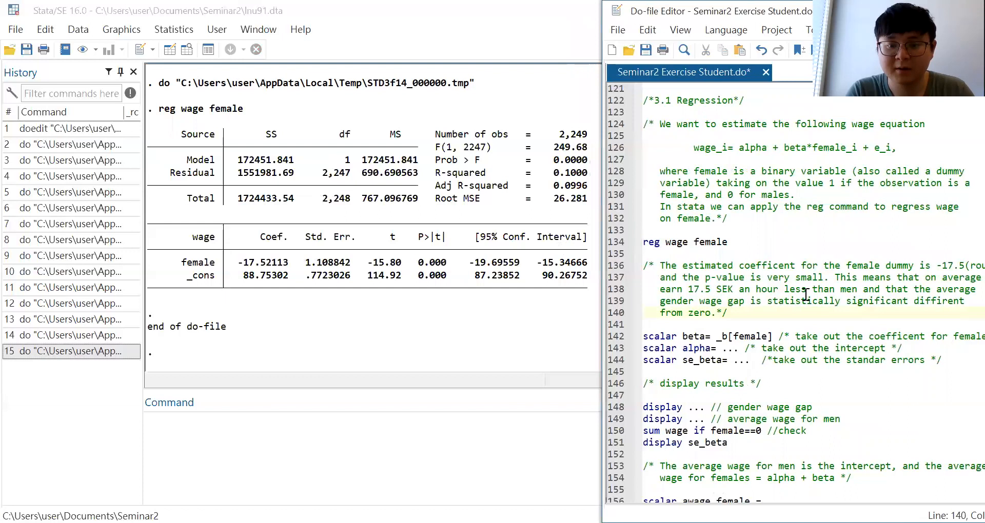
{"action": "scroll", "coordinate": [806, 295], "scroll_direction": "down", "scroll_amount": 1}
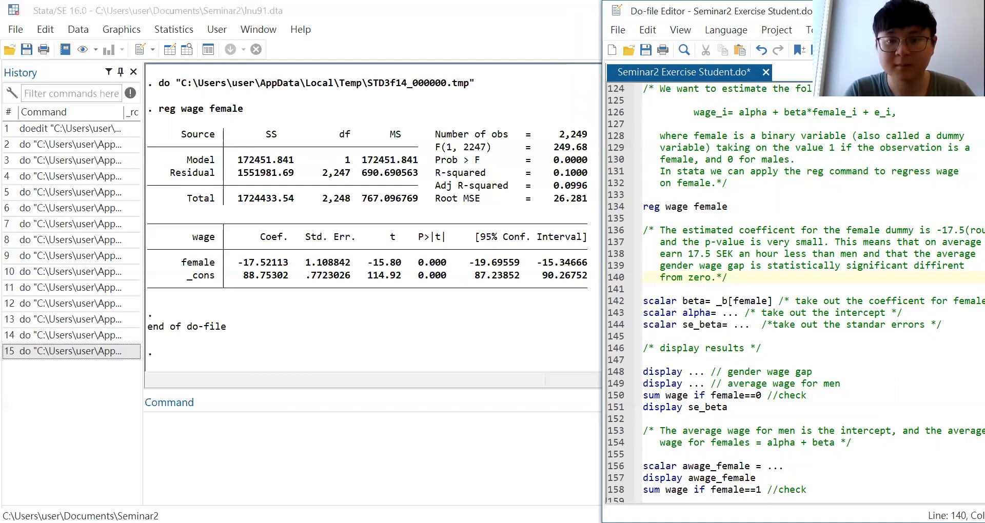
{"action": "left_click_drag", "start_coordinate": [847, 11], "coordinate": [841, 11]}
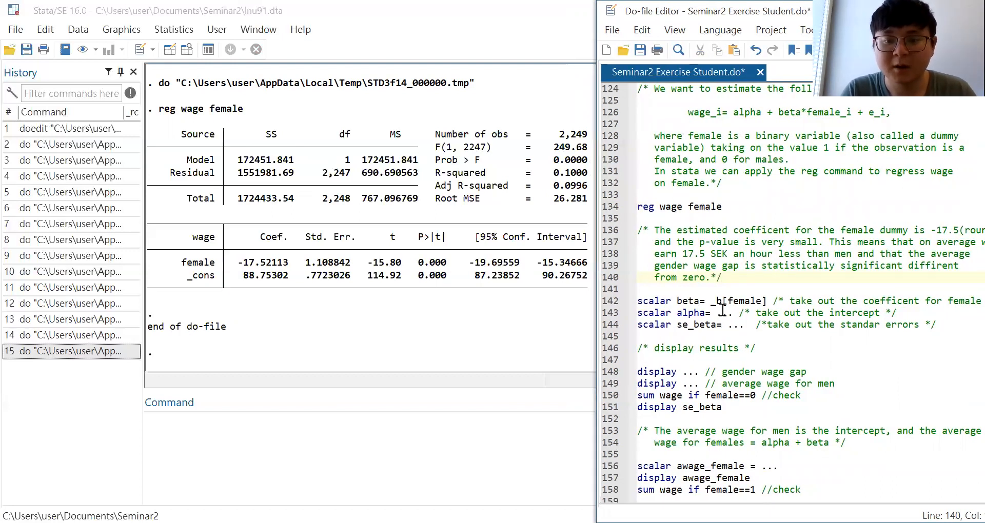
Replace the placeholder in the scalar alpha line with _b[_cons], following the pattern of the scalar beta line.
{"action": "scroll", "coordinate": [827, 325], "scroll_direction": "down", "scroll_amount": 1}
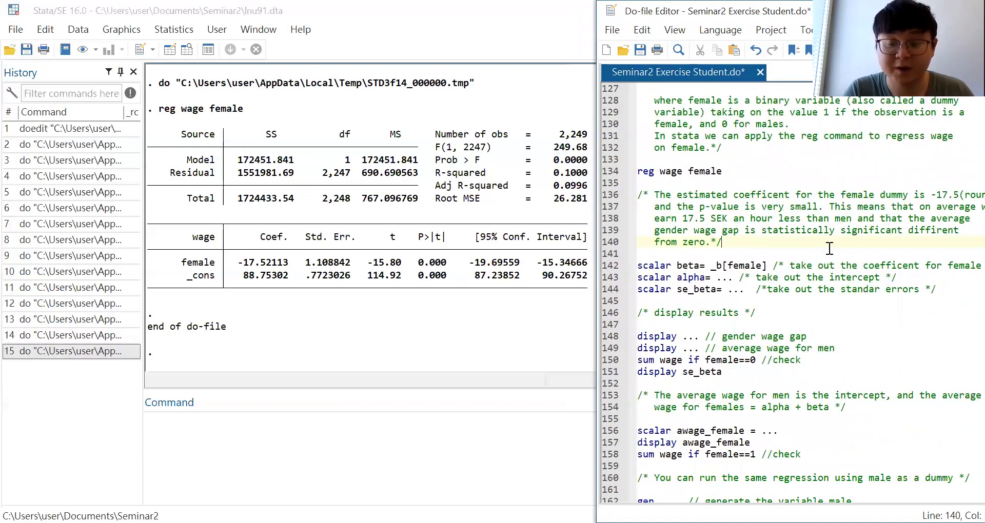
{"action": "left_click", "coordinate": [711, 267]}
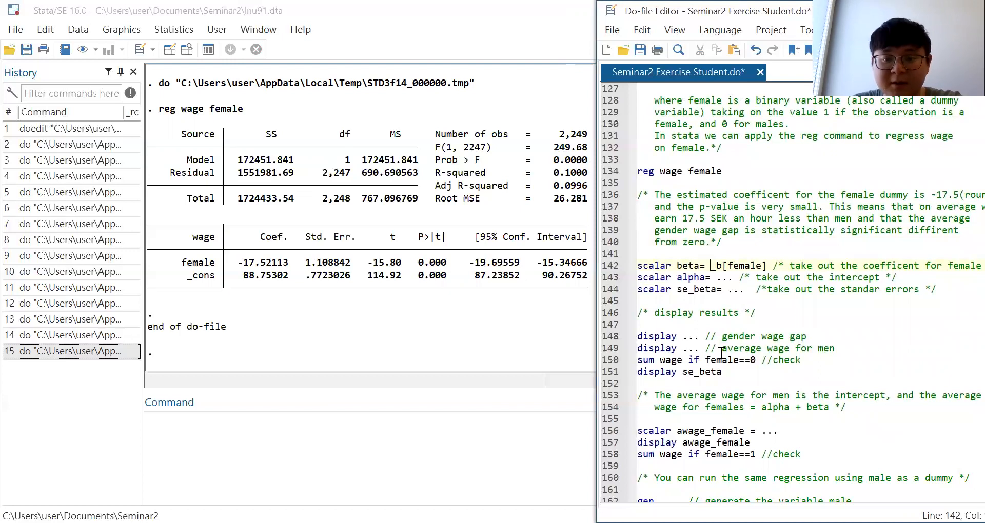
{"action": "key", "text": "Right"}
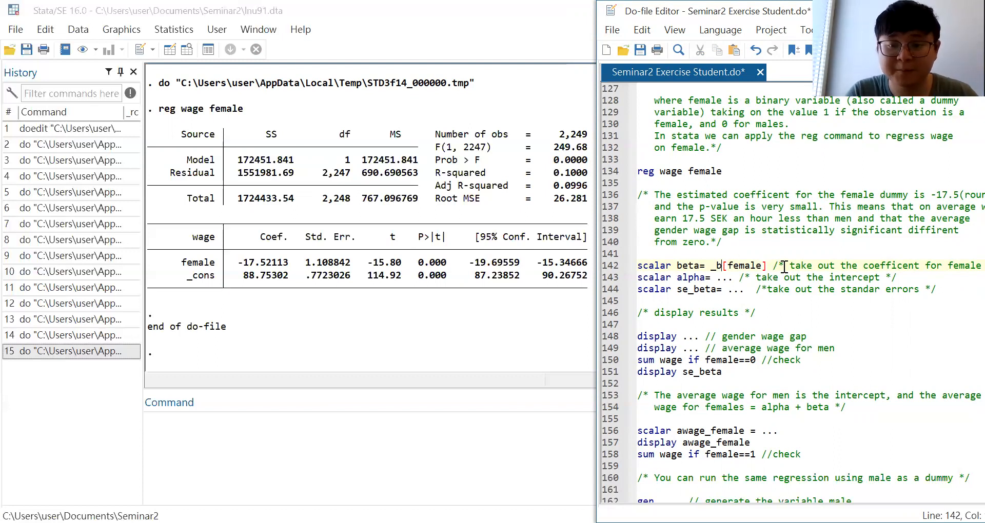
{"action": "left_click", "coordinate": [735, 279]}
{"action": "key", "text": "BackSpace"}
{"action": "key", "text": "BackSpace"}
{"action": "key", "text": "BackSpace"}
{"action": "type", "text": "_"}
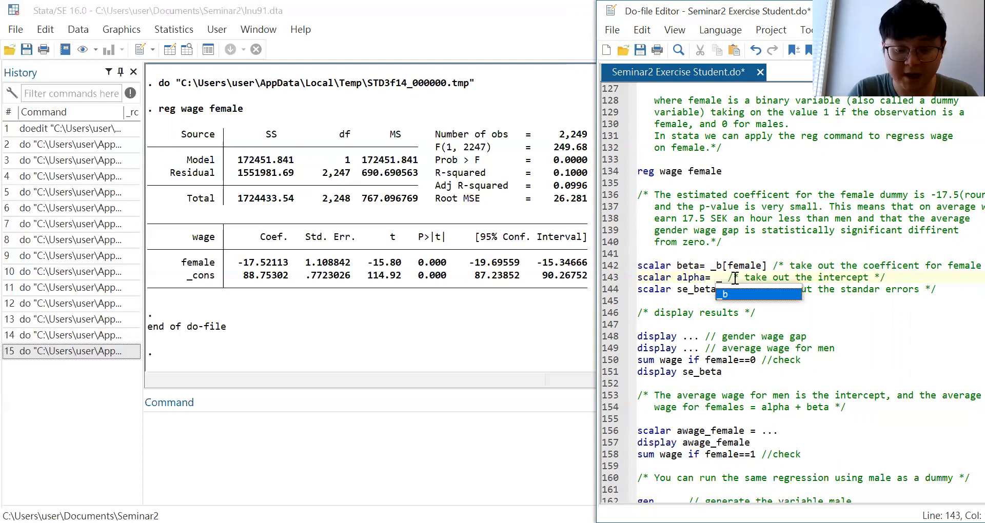
{"action": "type", "text": "b"}
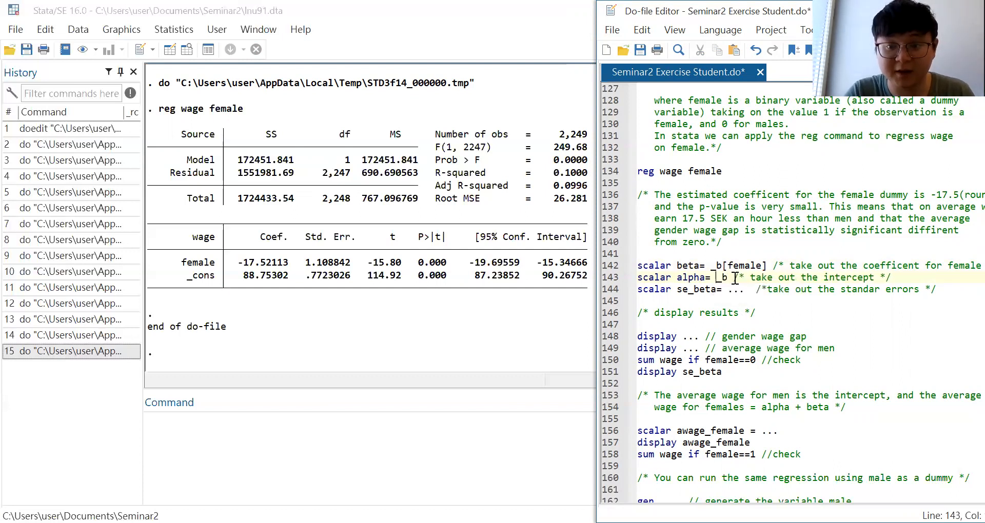
{"action": "type", "text": "[]"}
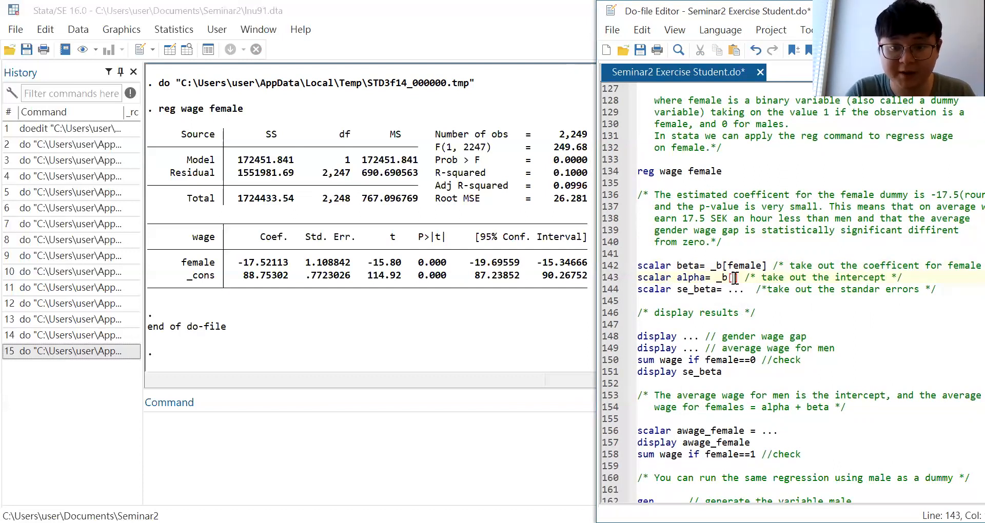
{"action": "type", "text": "_cons"}
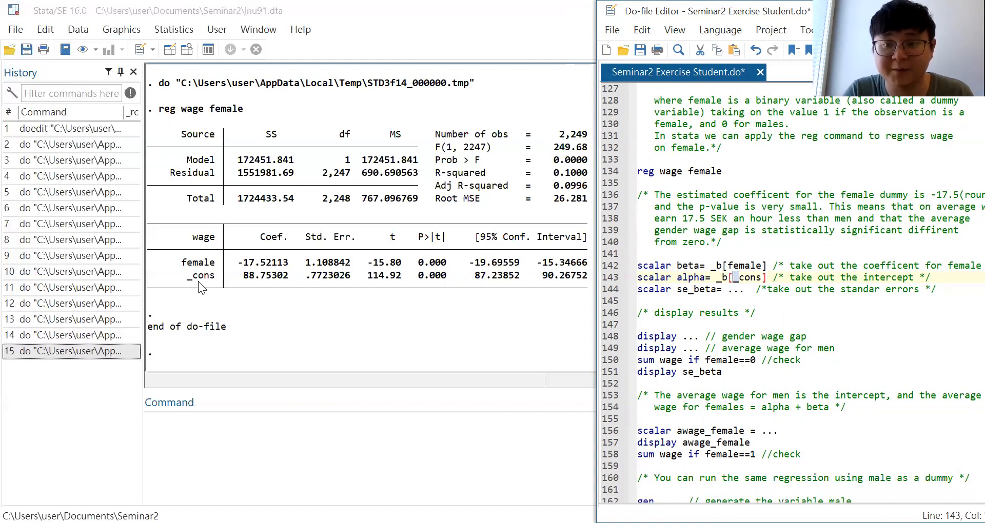
Replace the placeholder in the scalar se_beta line with _se[female].
{"action": "left_click", "coordinate": [746, 290]}
{"action": "key", "text": "BackSpace"}
{"action": "key", "text": "BackSpace"}
{"action": "key", "text": "BackSpace"}
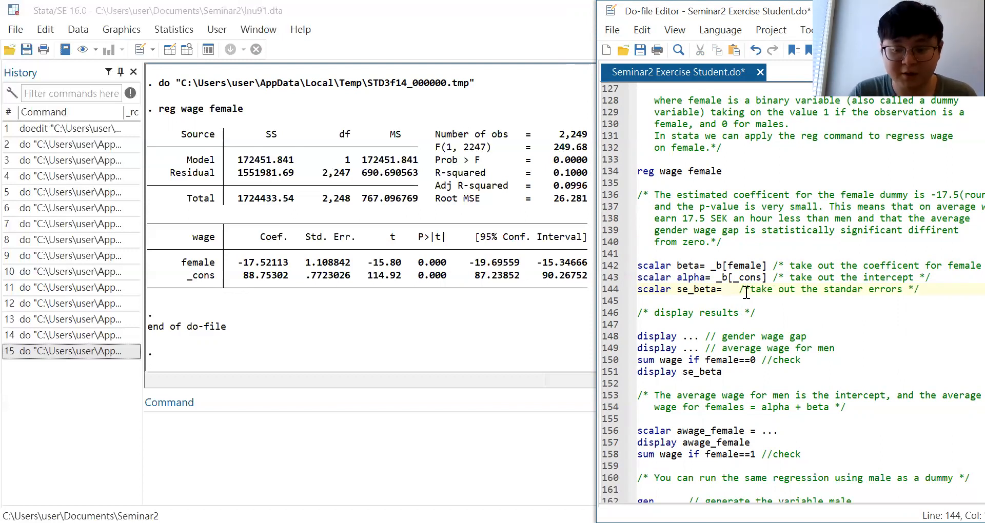
{"action": "type", "text": "_se"}
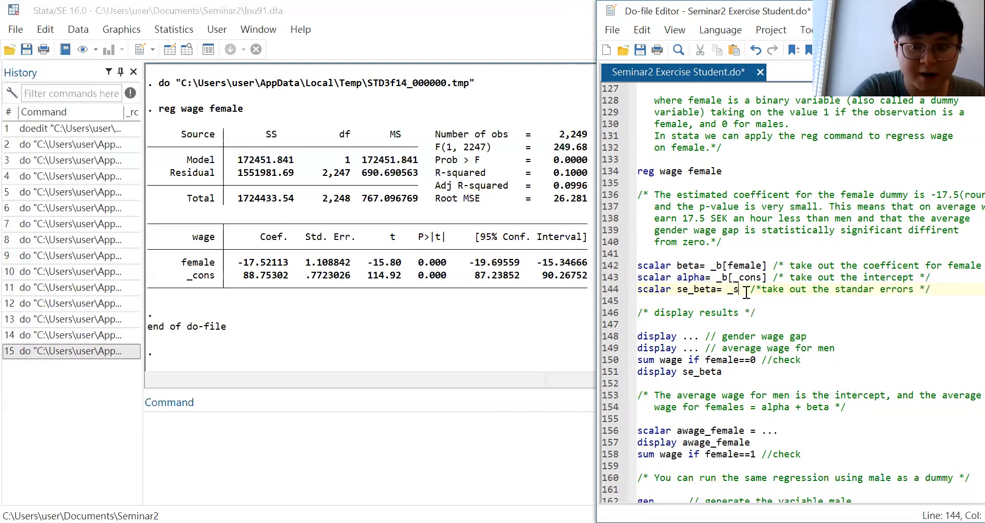
{"action": "type", "text": "["}
{"action": "type", "text": "female"}
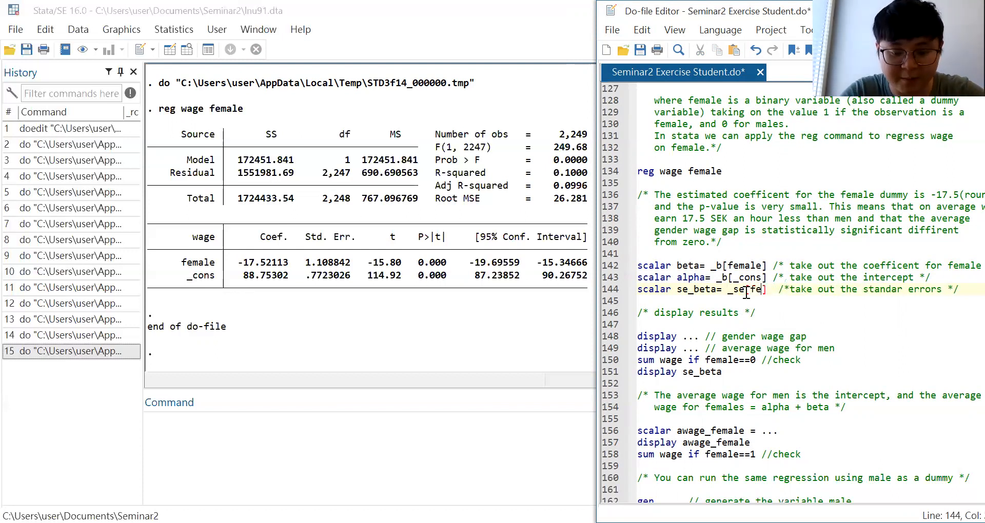
Run the three scalar lines defining beta, alpha and se_beta together.
{"action": "left_click", "coordinate": [845, 266]}
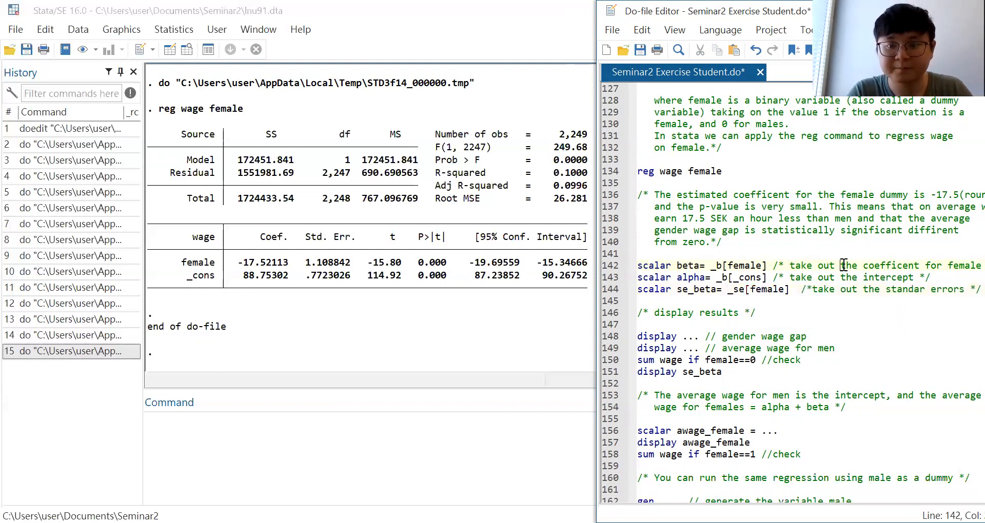
{"action": "left_click_drag", "start_coordinate": [640, 267], "coordinate": [633, 301]}
{"action": "key", "text": "ctrl+d"}
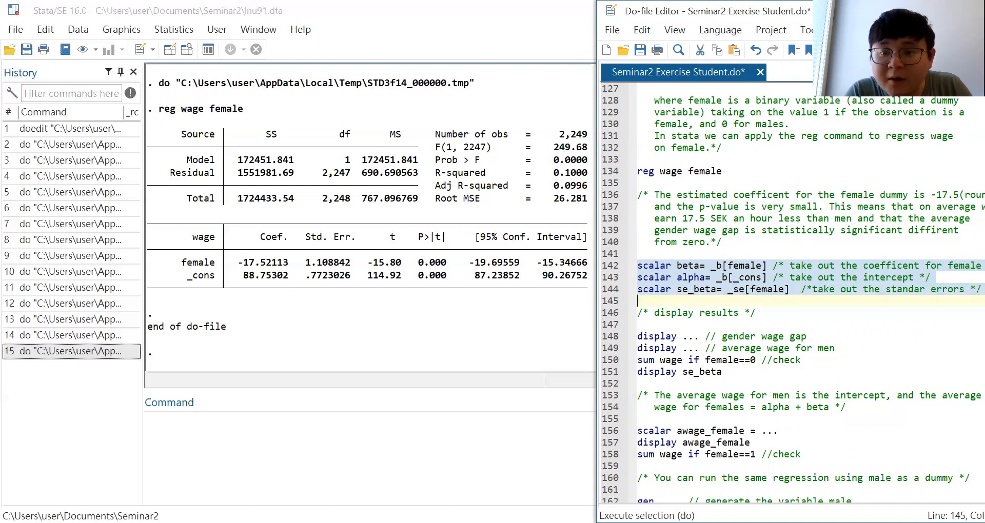
Replace the placeholder in the gender wage gap display line with beta.
{"action": "left_click", "coordinate": [796, 304]}
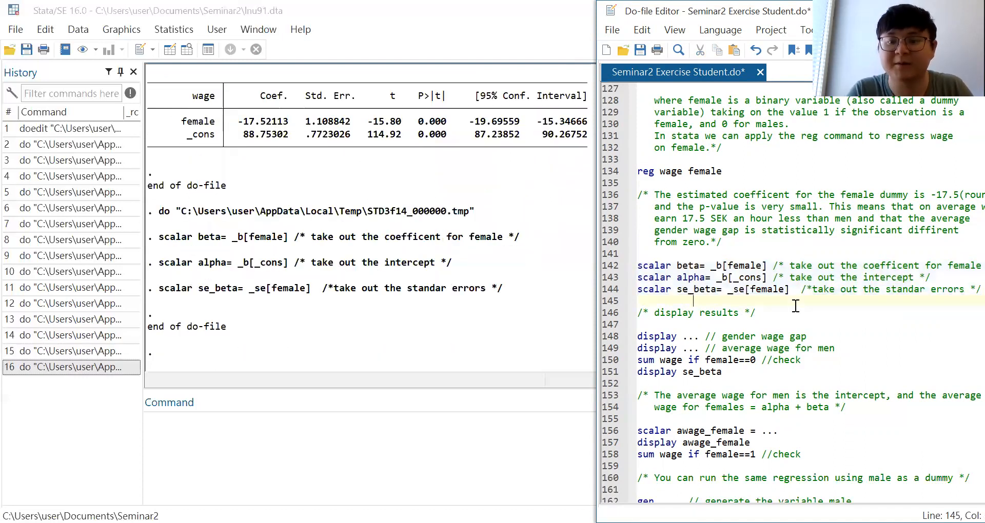
{"action": "scroll", "coordinate": [848, 306], "scroll_direction": "down", "scroll_amount": 1}
{"action": "left_click", "coordinate": [700, 301]}
{"action": "key", "text": "BackSpace"}
{"action": "key", "text": "BackSpace"}
{"action": "key", "text": "BackSpace"}
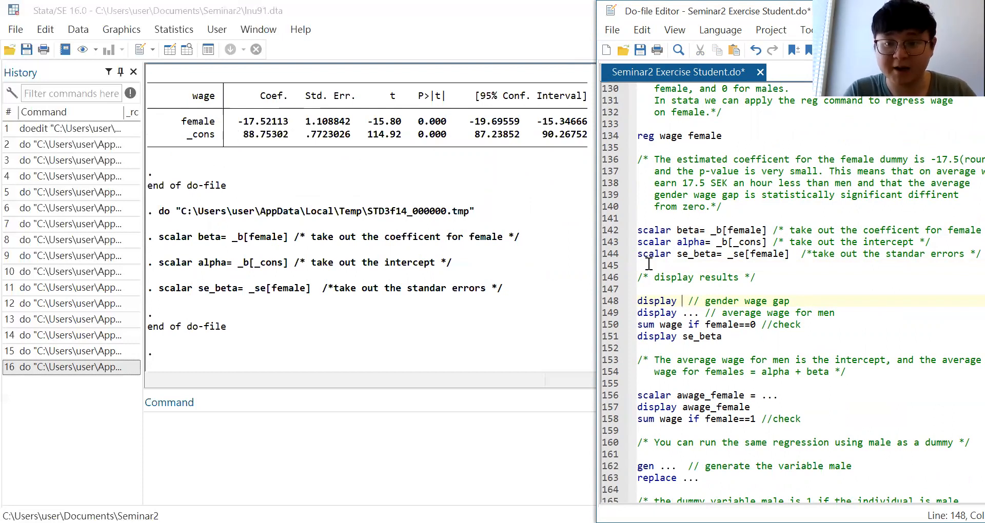
{"action": "type", "text": "beta"}
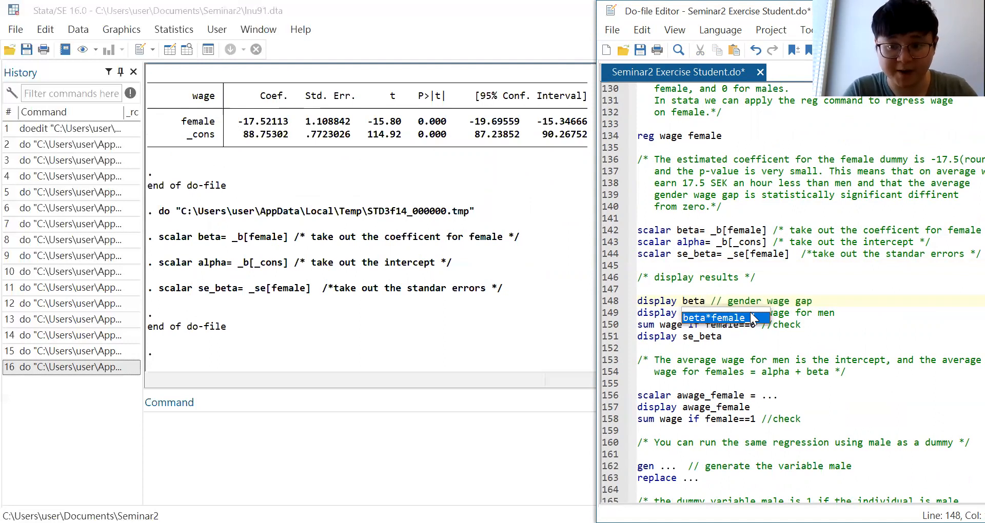
Run only the display beta line to output the gender wage gap.
{"action": "left_click", "coordinate": [679, 300]}
{"action": "key", "text": "Home"}
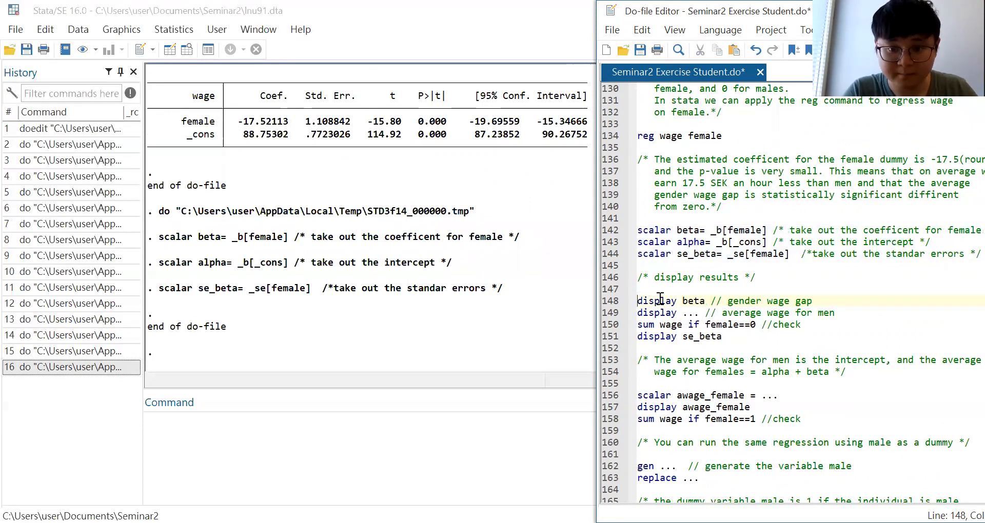
{"action": "left_click_drag", "start_coordinate": [638, 300], "coordinate": [705, 301]}
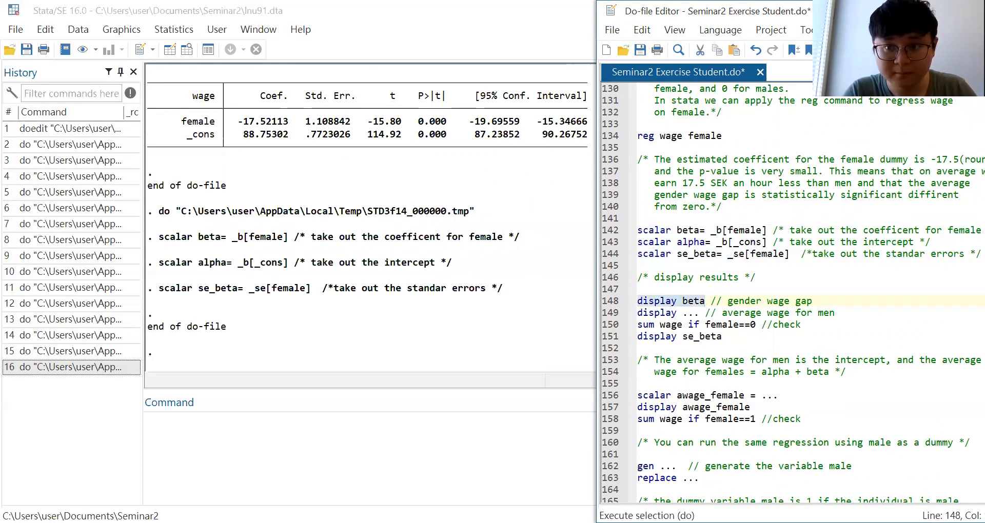
{"action": "left_click", "coordinate": [866, 50]}
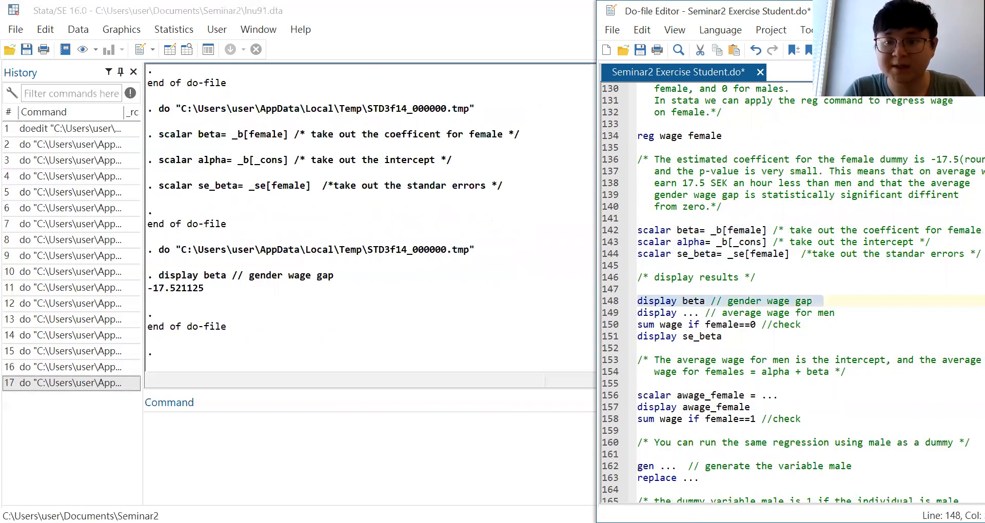
{"action": "left_click", "coordinate": [835, 301]}
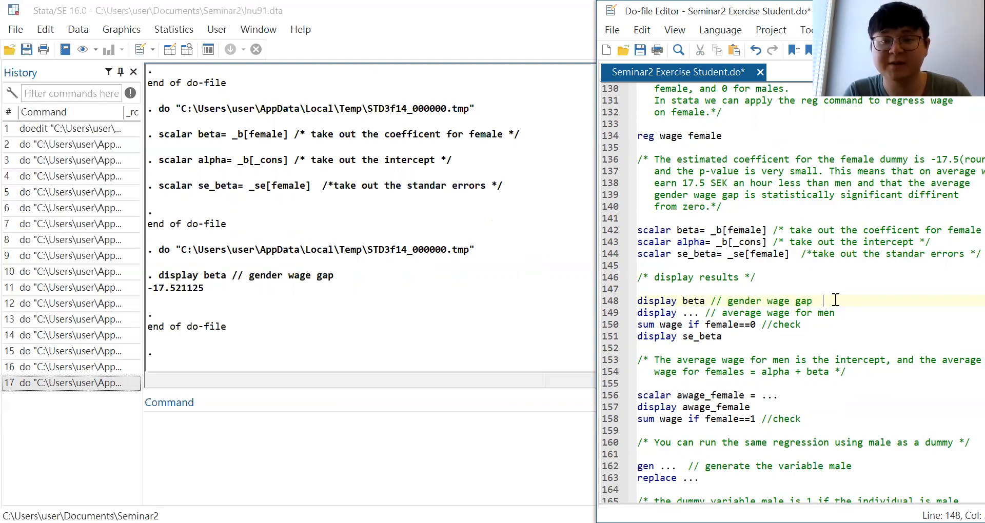
Replace the placeholder in the display line for the average wage for men with alpha.
{"action": "left_click", "coordinate": [701, 313]}
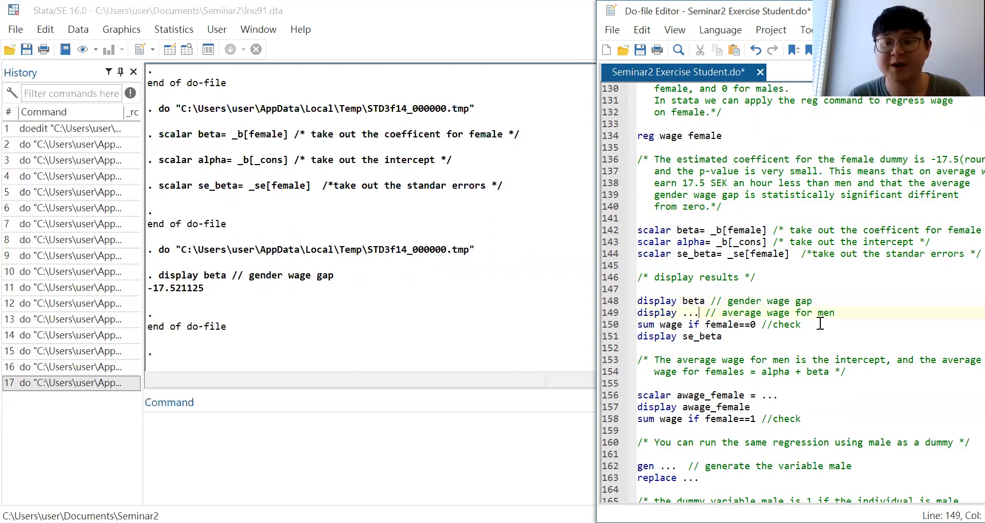
{"action": "key", "text": "BackSpace"}
{"action": "key", "text": "BackSpace"}
{"action": "key", "text": "BackSpace"}
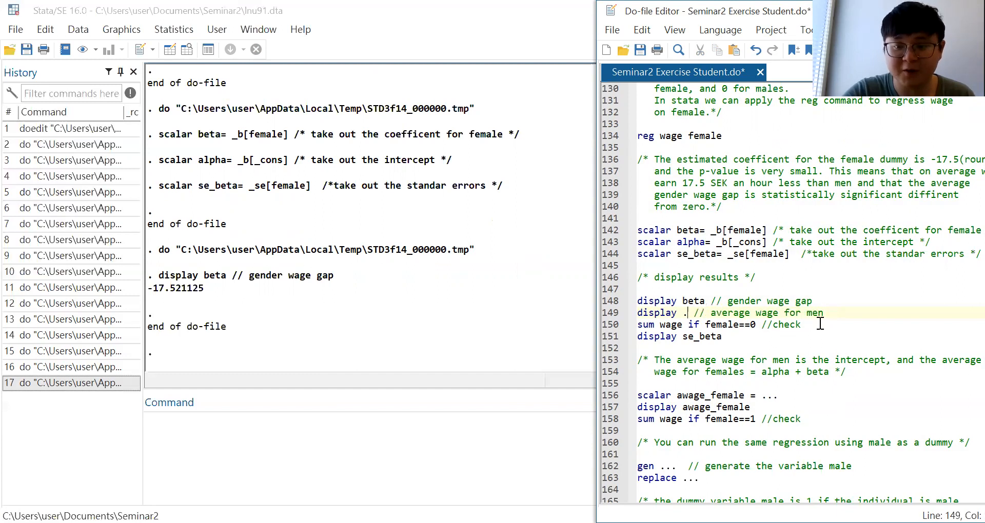
{"action": "type", "text": "alpha"}
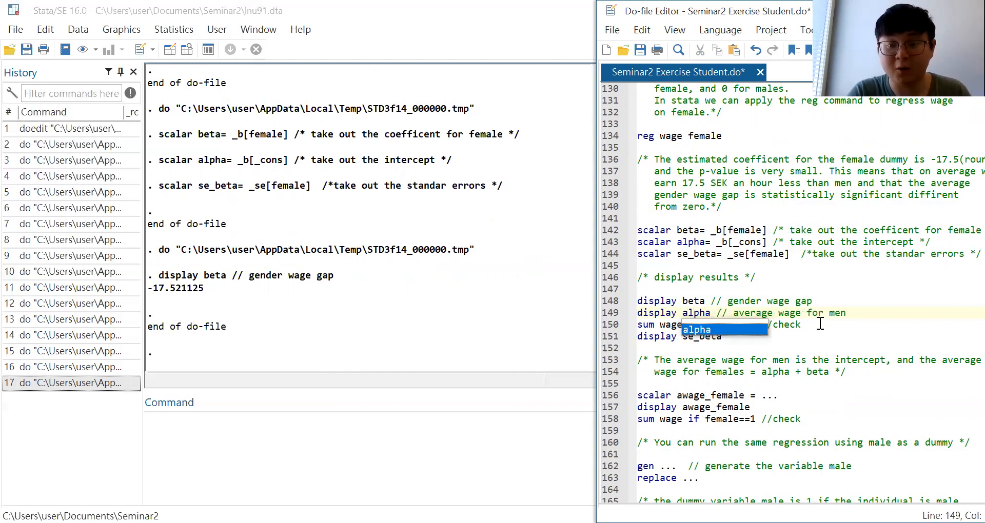
{"action": "left_click", "coordinate": [714, 309]}
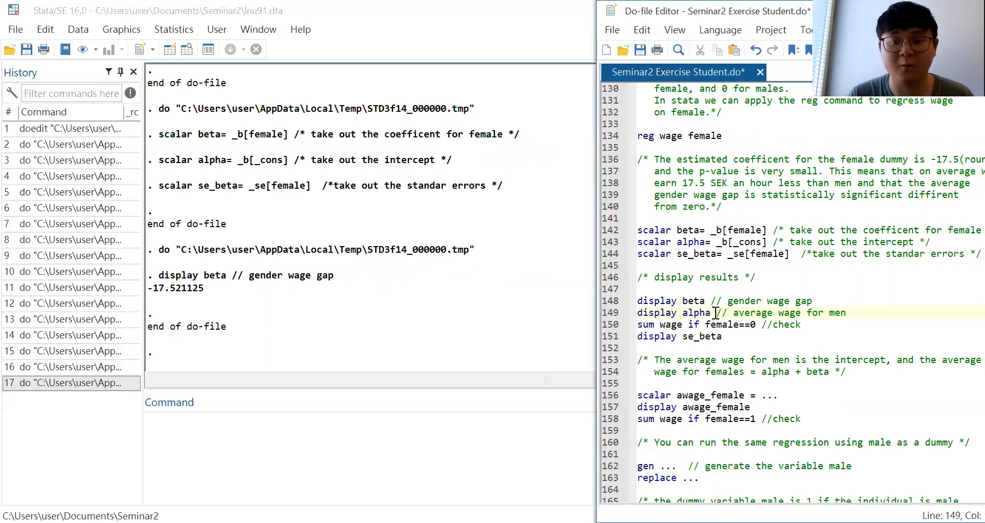
Run only the display alpha line to output the average wage for men.
{"action": "key", "text": "Left"}
{"action": "key", "text": "Left"}
{"action": "key", "text": "Left"}
{"action": "key", "text": "Left"}
{"action": "key", "text": "Left"}
{"action": "key", "text": "Left"}
{"action": "key", "text": "Left"}
{"action": "key", "text": "Left"}
{"action": "key", "text": "Left"}
{"action": "key", "text": "Left"}
{"action": "key", "text": "Left"}
{"action": "key", "text": "Left"}
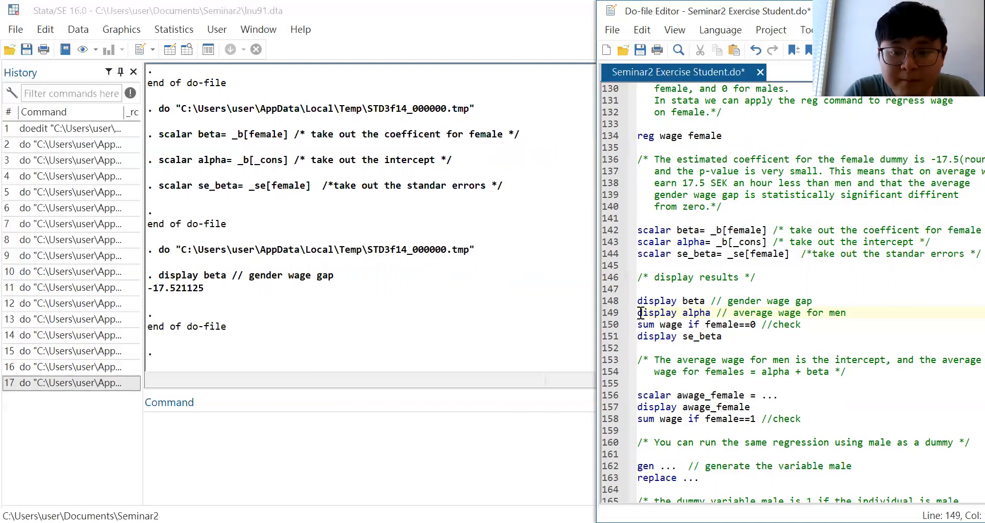
{"action": "left_click_drag", "start_coordinate": [638, 313], "coordinate": [850, 313]}
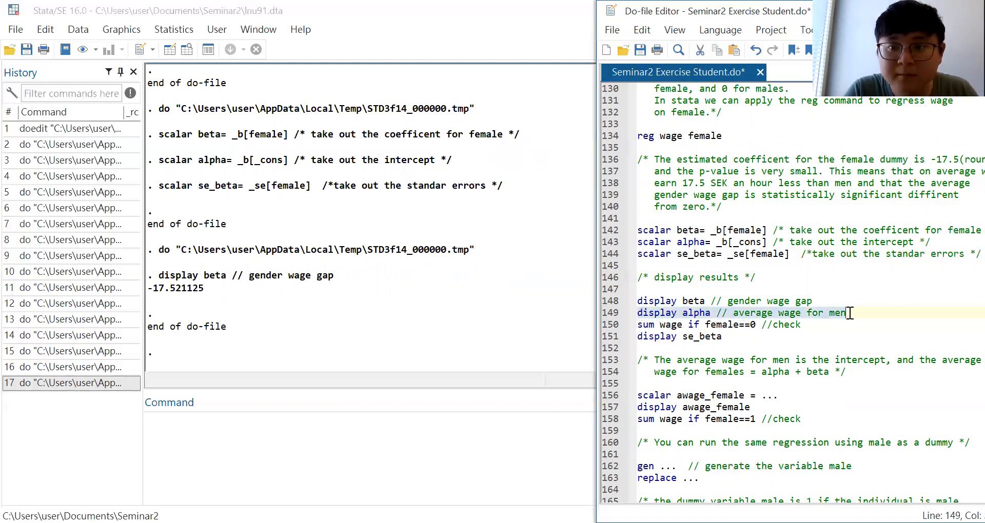
{"action": "key", "text": "ctrl+d"}
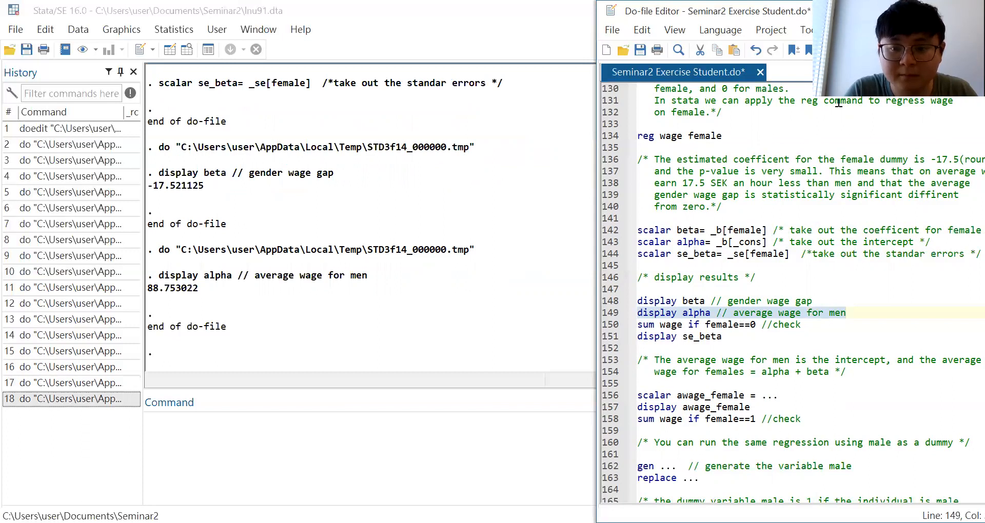
{"action": "left_click", "coordinate": [846, 304]}
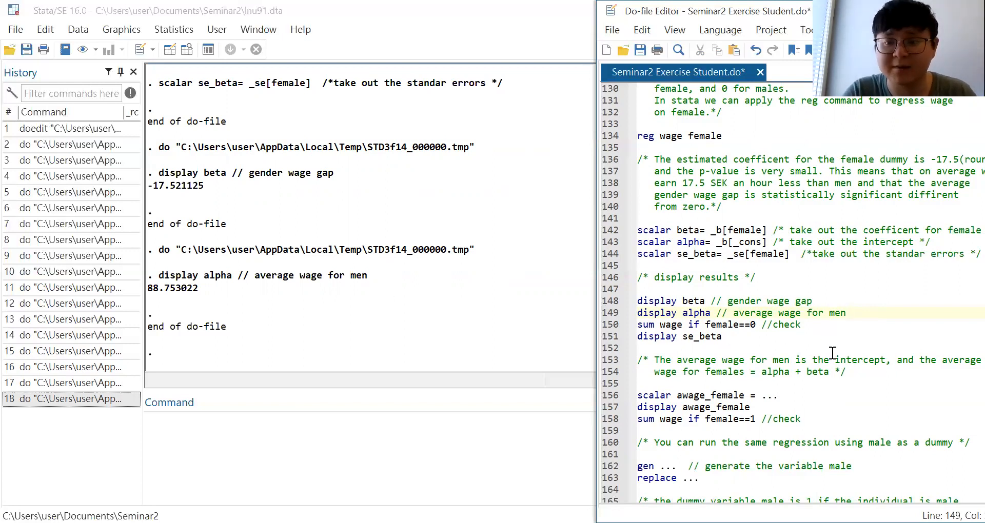
Run the check line sum wage if female==0 to summarize men's wages.
{"action": "scroll", "coordinate": [888, 344], "scroll_direction": "down", "scroll_amount": 2}
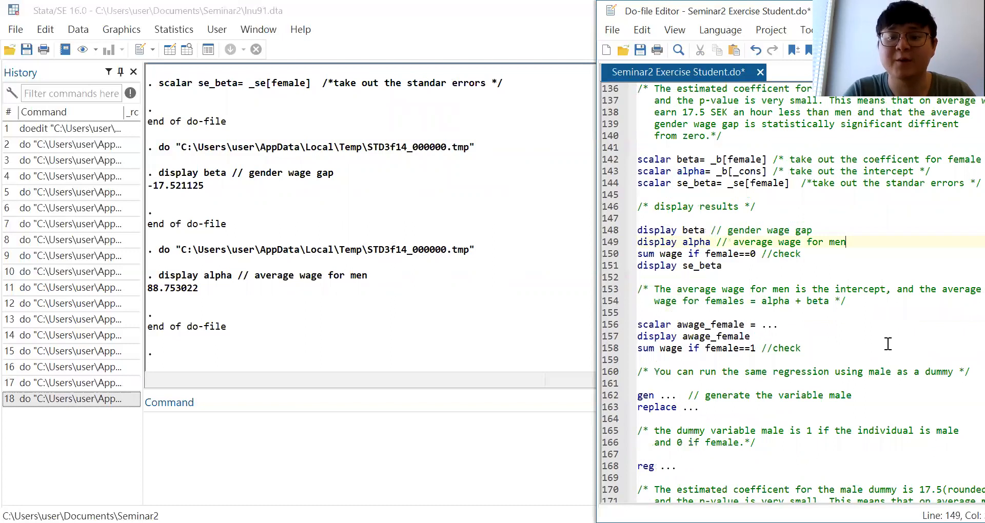
{"action": "left_click", "coordinate": [638, 254]}
{"action": "left_click_drag", "start_coordinate": [638, 254], "coordinate": [756, 253]}
{"action": "left_click", "coordinate": [814, 253], "text": "shift"}
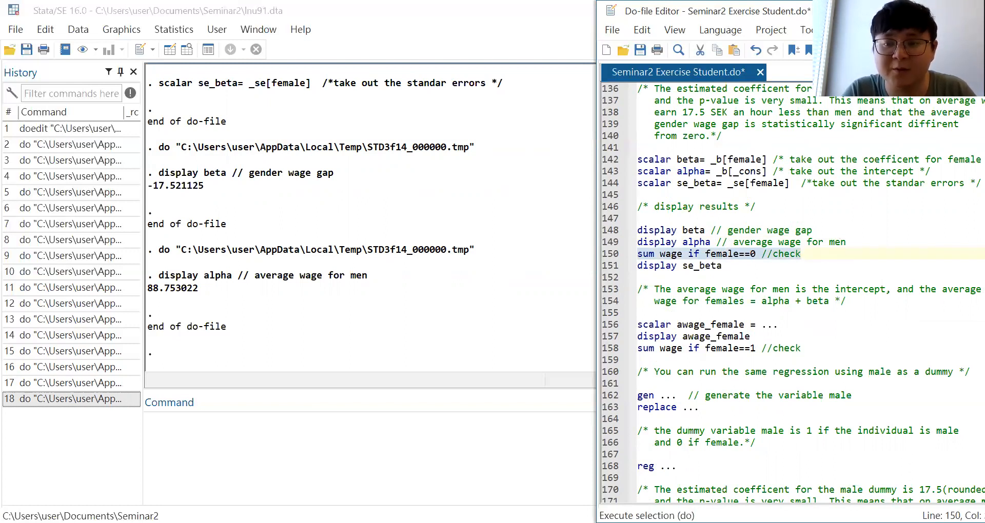
{"action": "key", "text": "ctrl+d"}
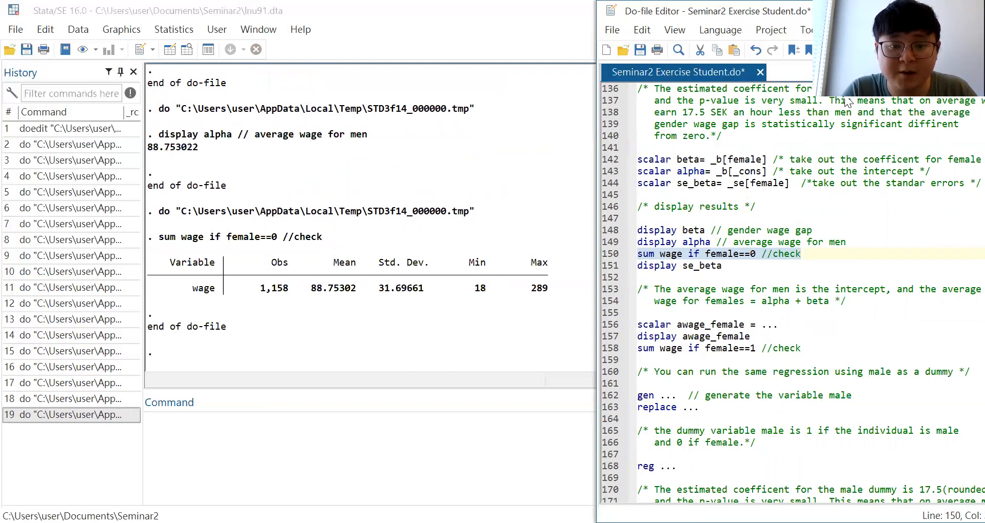
Compare the mean wage in the summary table with the displayed alpha value, and return to the do-file.
{"action": "left_click_drag", "start_coordinate": [307, 288], "coordinate": [361, 288]}
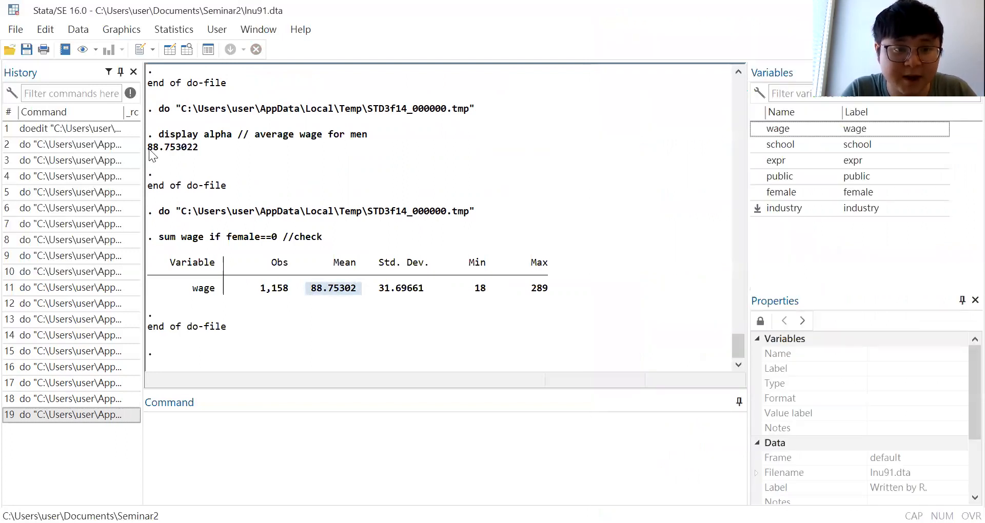
{"action": "left_click_drag", "start_coordinate": [149, 147], "coordinate": [196, 148]}
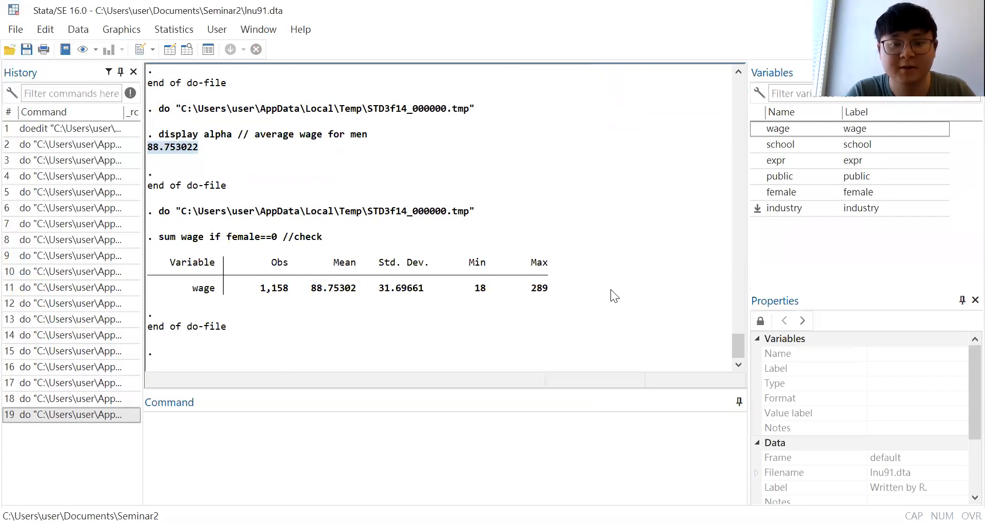
{"action": "left_click", "coordinate": [600, 272]}
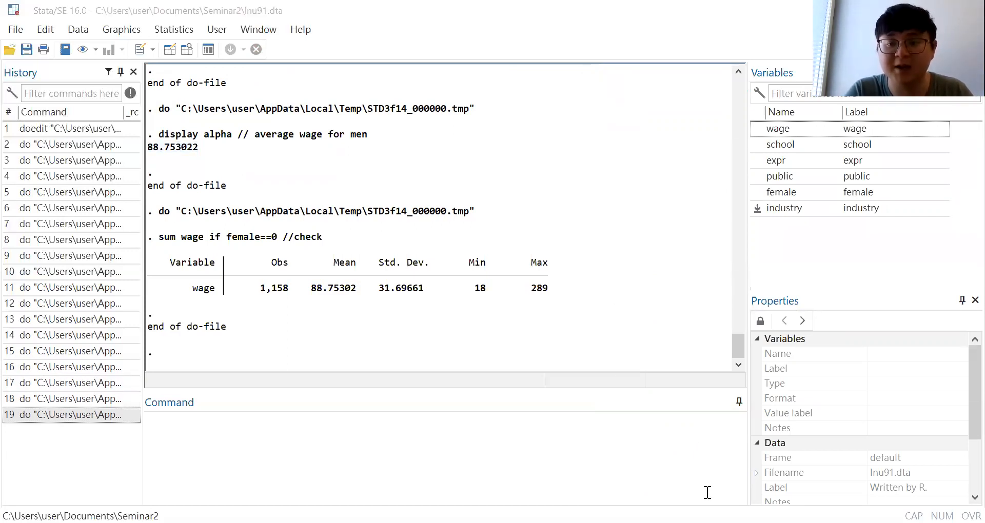
{"action": "key", "text": "alt+Tab"}
{"action": "left_click", "coordinate": [828, 256]}
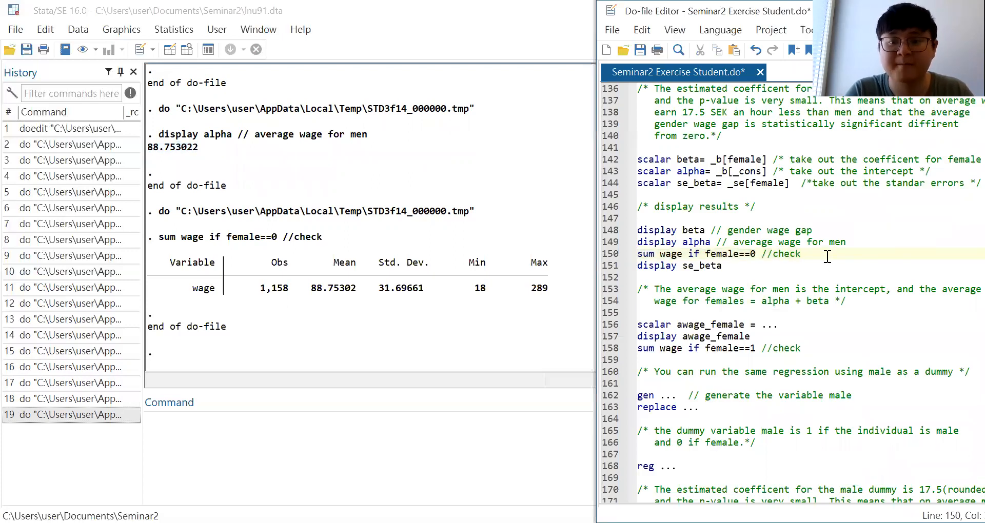
Run only the display se_beta line to output the standard error of the female coefficient.
{"action": "left_click_drag", "start_coordinate": [637, 266], "coordinate": [732, 261]}
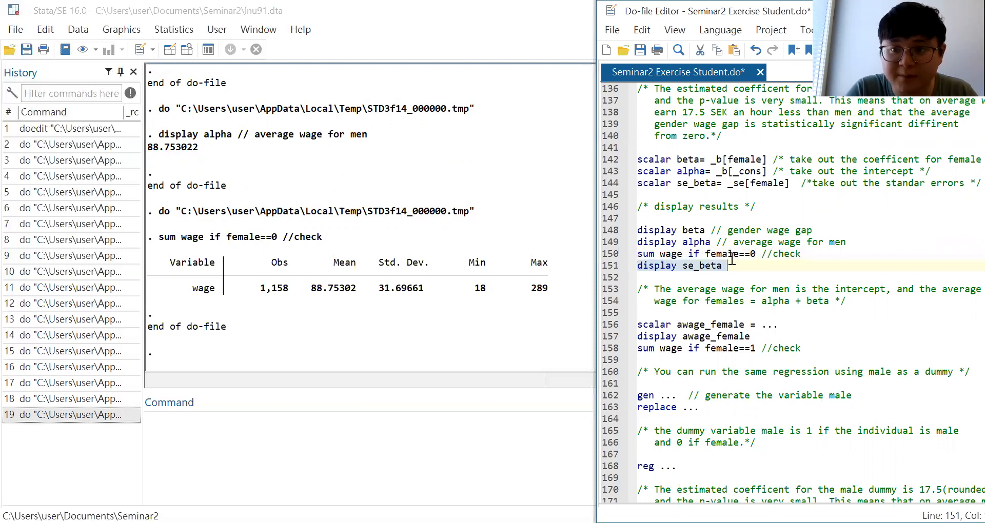
{"action": "key", "text": "ctrl+d"}
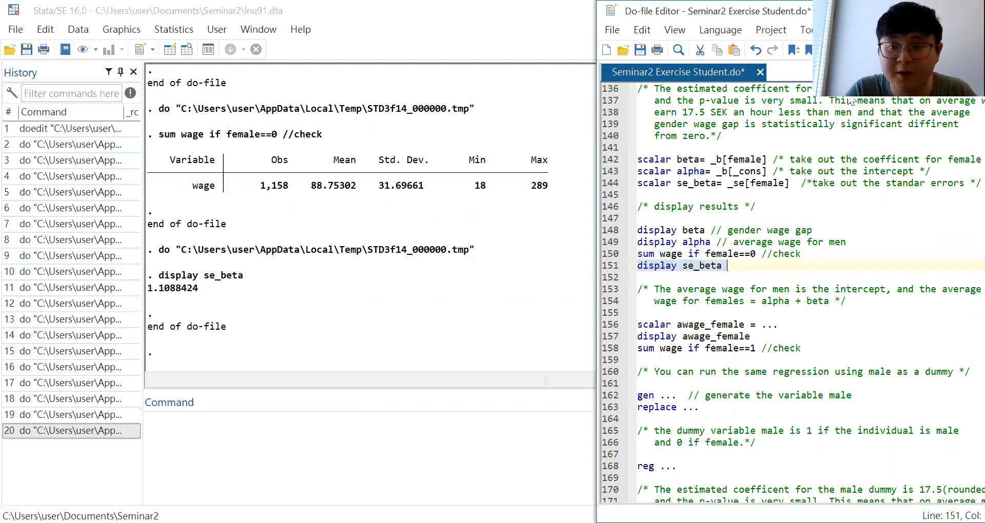
{"action": "key", "text": "Down"}
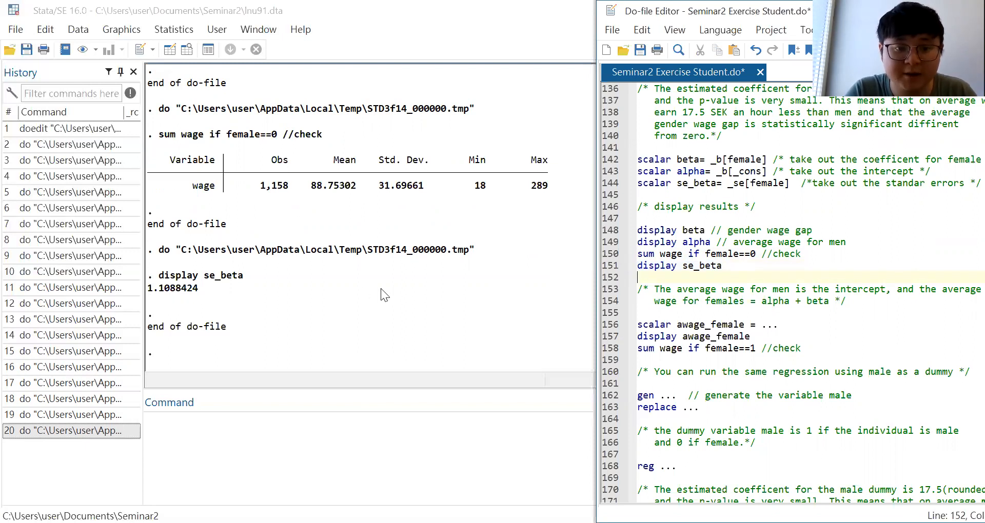
Compare the displayed se_beta with the standard error for female in the earlier regression table, and return to the do-file.
{"action": "scroll", "coordinate": [381, 288], "scroll_direction": "up", "scroll_amount": 3}
{"action": "scroll", "coordinate": [381, 288], "scroll_direction": "up", "scroll_amount": 7}
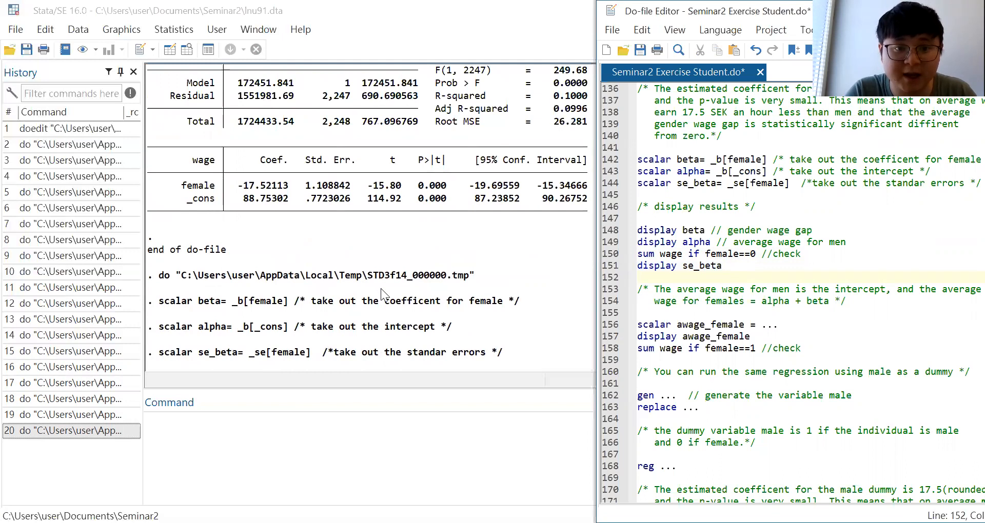
{"action": "double_click", "coordinate": [343, 188]}
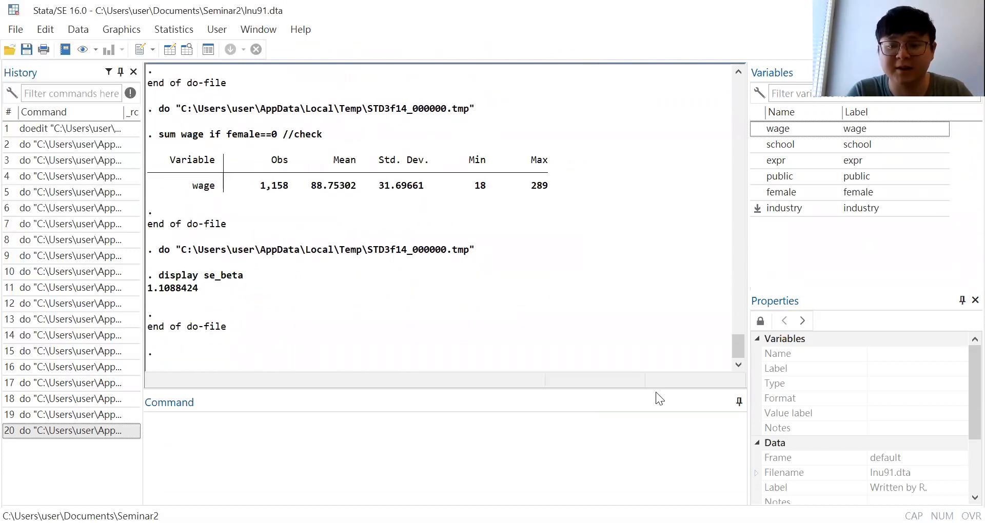
{"action": "key", "text": "alt+Tab"}
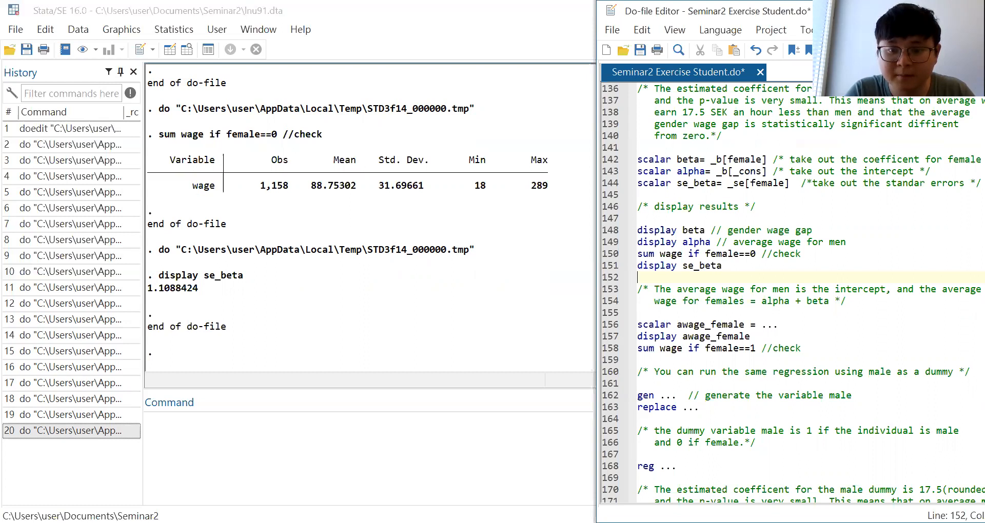
Replace the placeholder in the scalar awage_female line with alpha + beta.
{"action": "scroll", "coordinate": [870, 347], "scroll_direction": "down", "scroll_amount": 2}
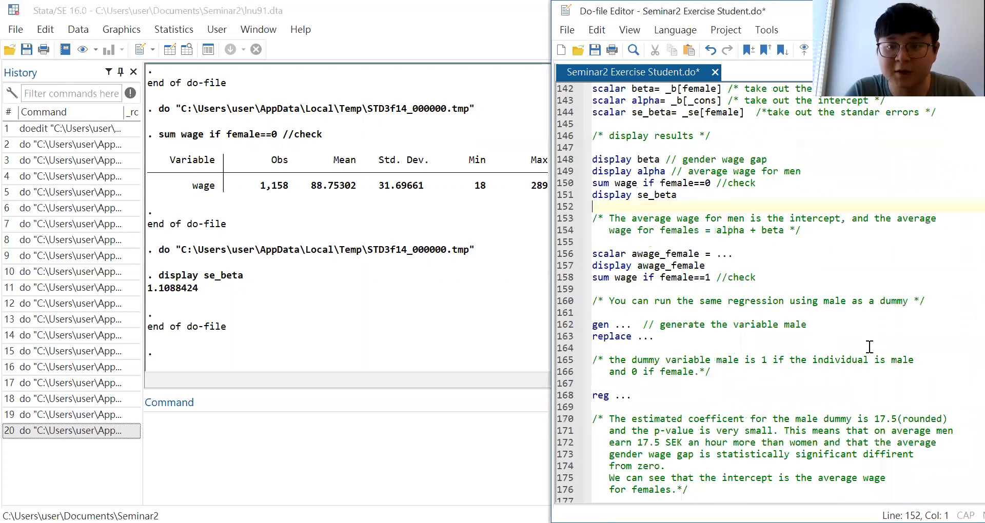
{"action": "scroll", "coordinate": [870, 348], "scroll_direction": "up", "scroll_amount": 2}
{"action": "scroll", "coordinate": [869, 348], "scroll_direction": "down", "scroll_amount": 2}
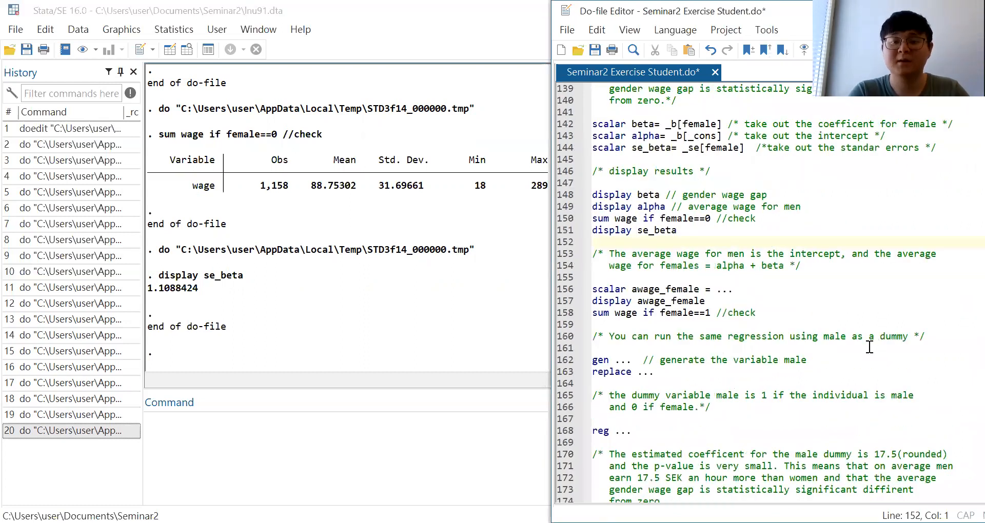
{"action": "scroll", "coordinate": [870, 347], "scroll_direction": "up", "scroll_amount": 1}
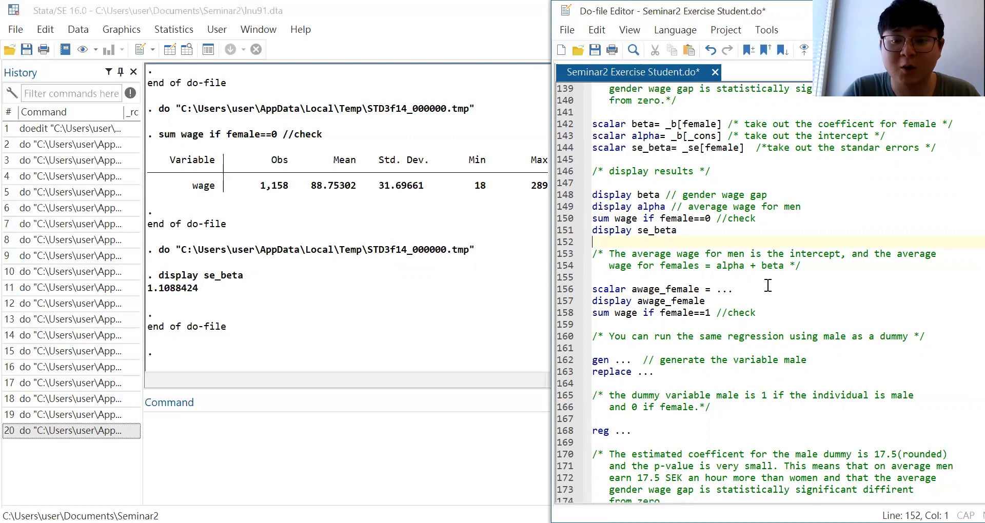
{"action": "left_click_drag", "start_coordinate": [717, 290], "coordinate": [736, 291]}
{"action": "type", "text": "alph"}
{"action": "key", "text": "BackSpace"}
{"action": "type", "text": "ha + "}
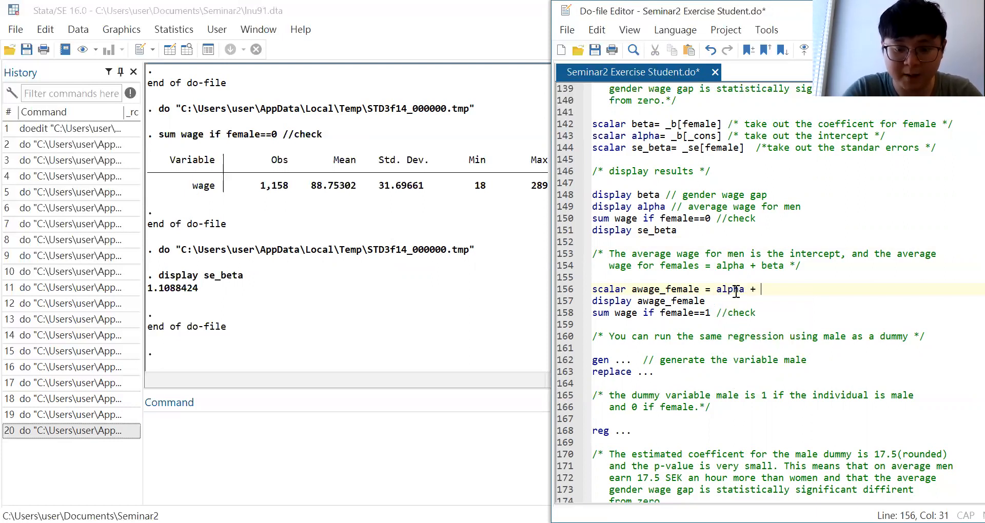
{"action": "type", "text": "beta"}
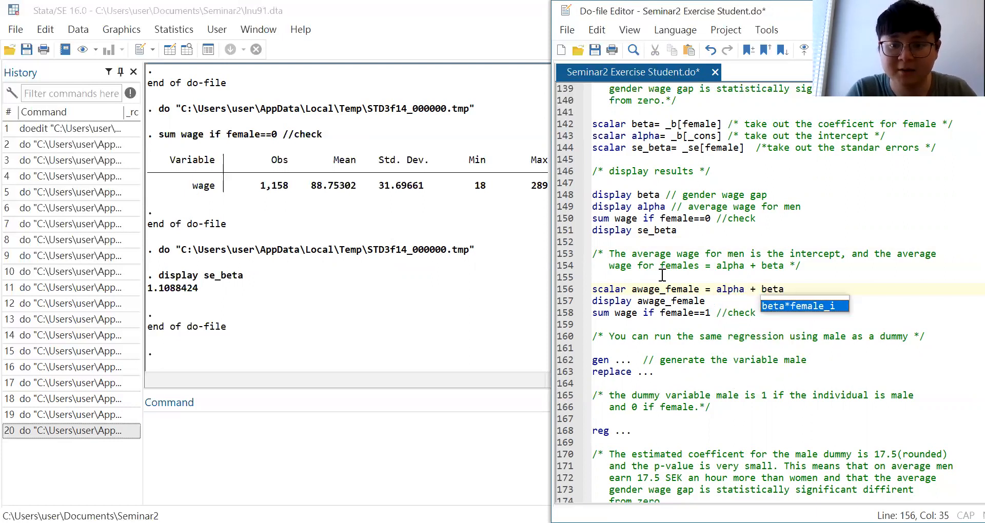
Run the scalar awage_female and display awage_female lines together to compute and output the average wage for females.
{"action": "left_click", "coordinate": [663, 276]}
{"action": "left_click_drag", "start_coordinate": [594, 289], "coordinate": [707, 303]}
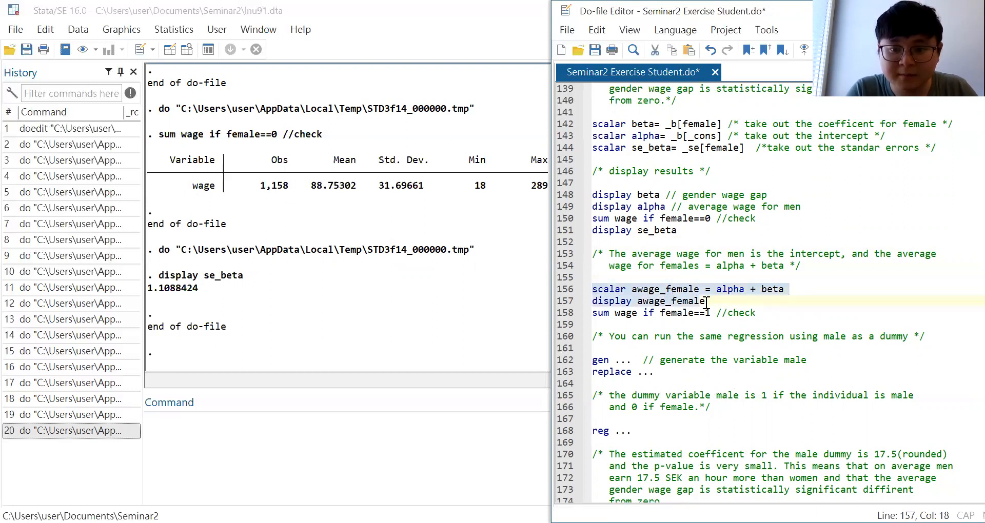
{"action": "key", "text": "ctrl+d"}
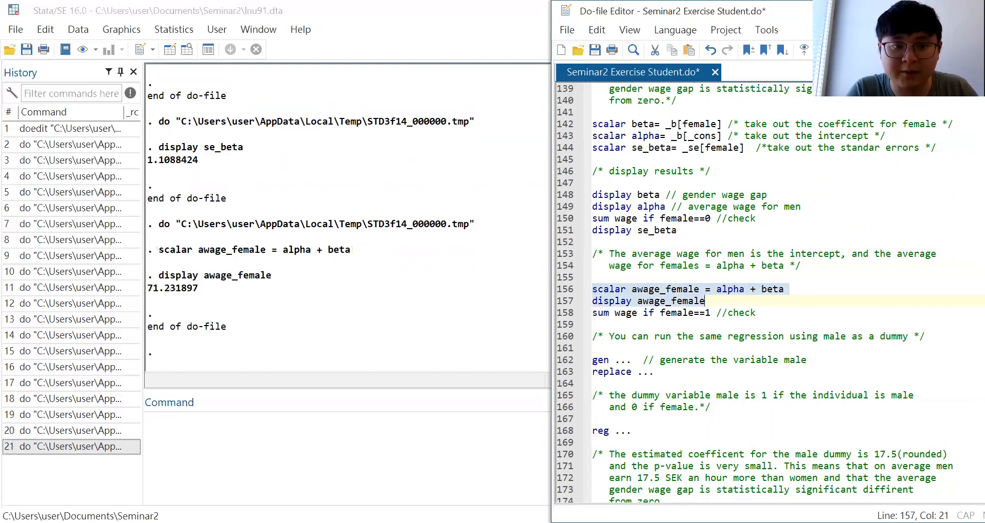
Run only the sum wage if female==1 line to summarize the wages of females.
{"action": "left_click", "coordinate": [727, 301]}
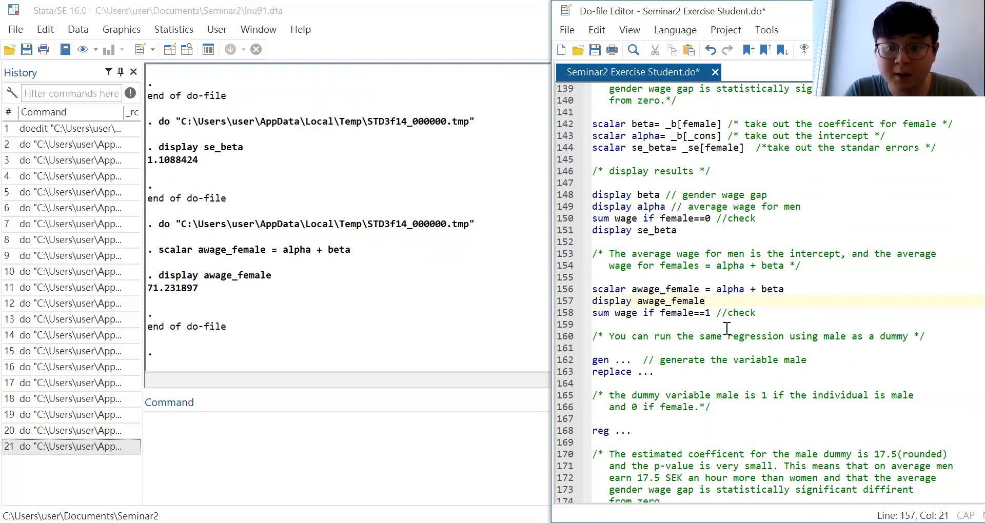
{"action": "left_click", "coordinate": [604, 320]}
{"action": "left_click", "coordinate": [576, 313]}
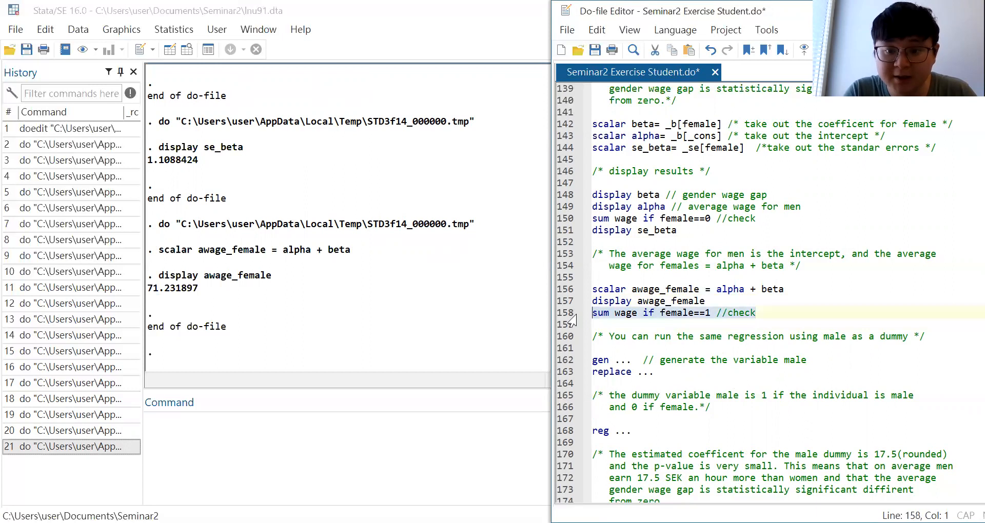
{"action": "key", "text": "ctrl+d"}
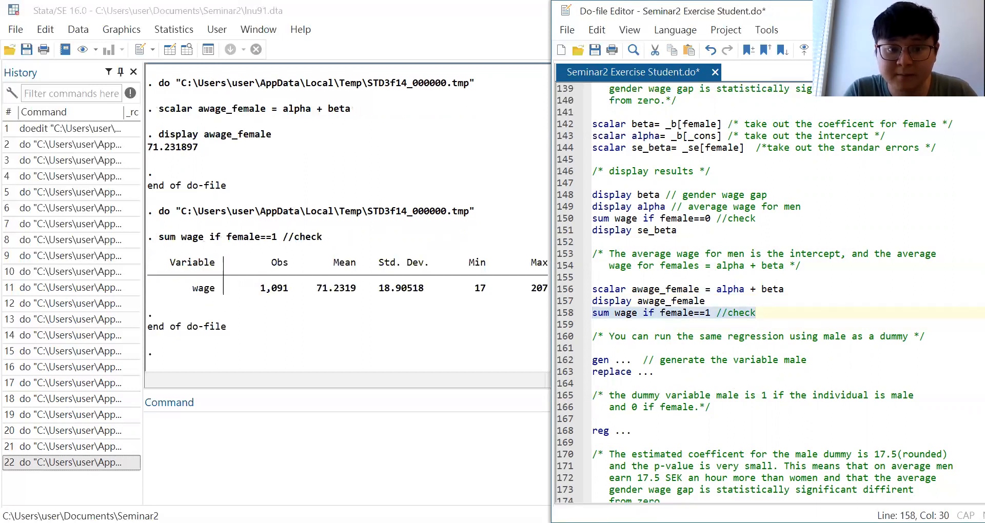
Compare the displayed awage_female value with the mean in the female wage summary, and return to the do-file.
{"action": "left_click", "coordinate": [150, 148]}
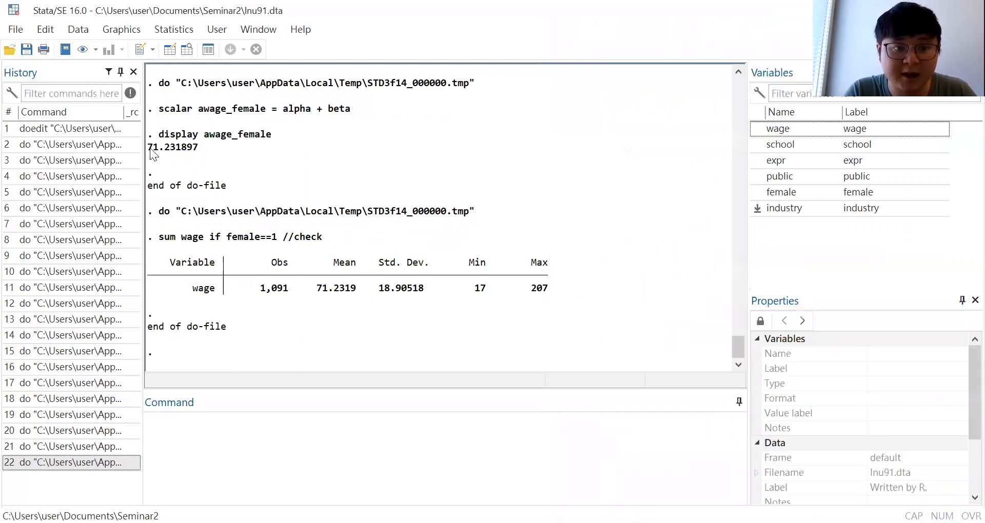
{"action": "left_click_drag", "start_coordinate": [149, 147], "coordinate": [199, 150]}
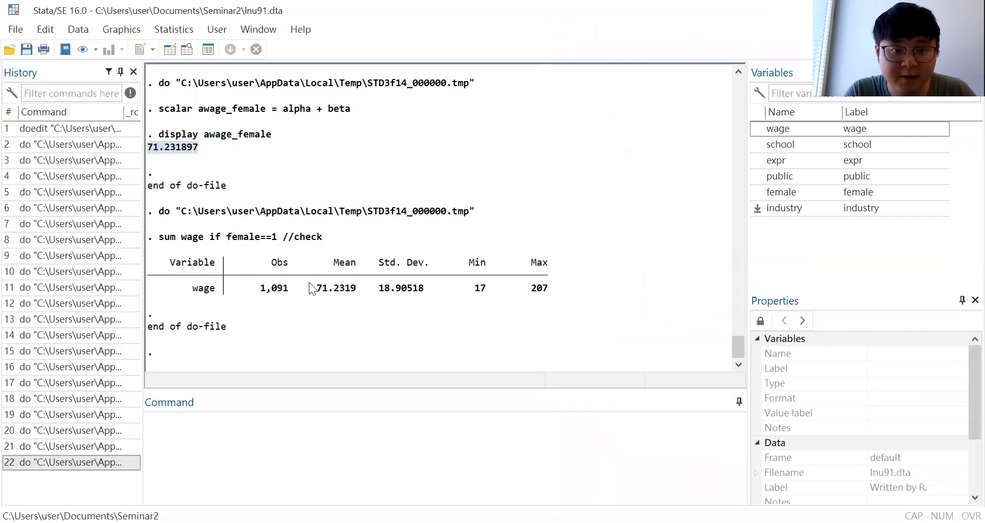
{"action": "left_click_drag", "start_coordinate": [317, 292], "coordinate": [362, 294]}
{"action": "left_click", "coordinate": [357, 305]}
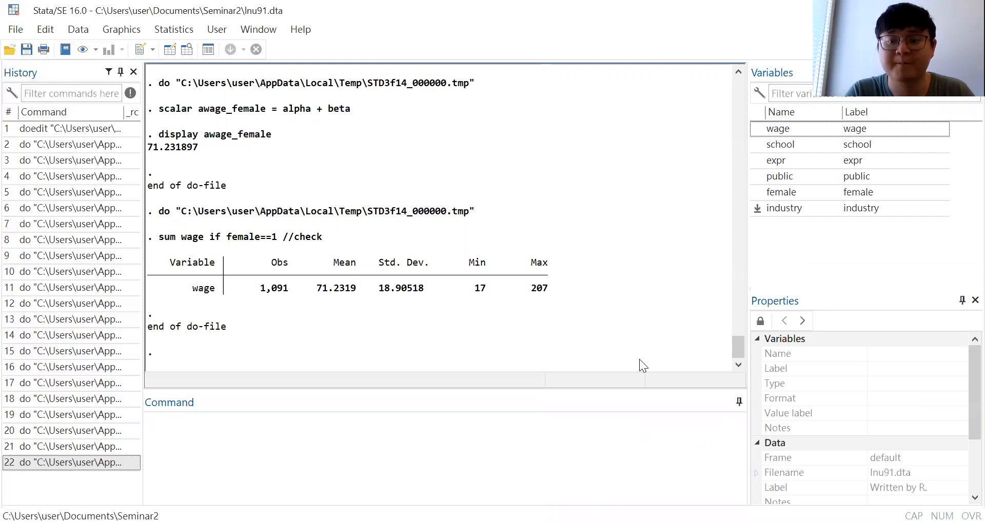
{"action": "key", "text": "alt+Tab"}
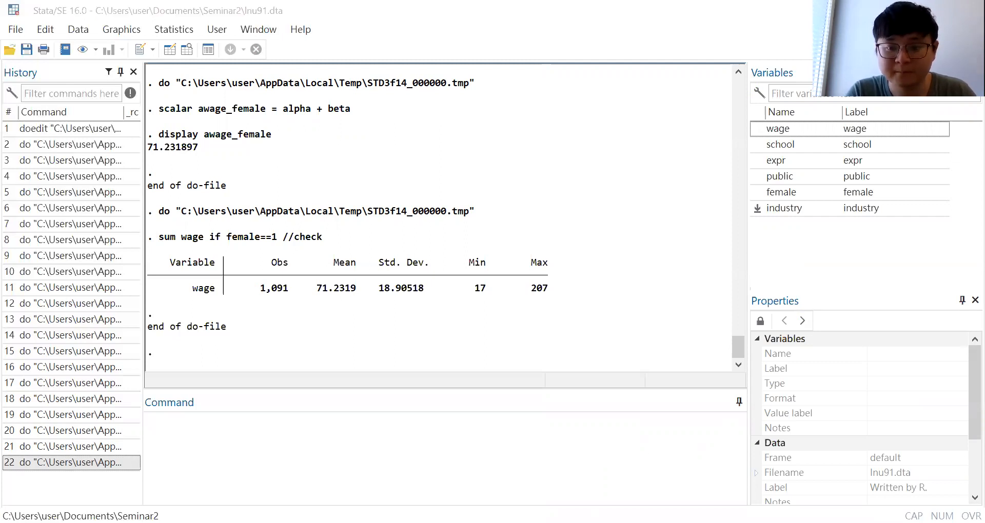
Replace the placeholder in the gen line so that it creates the variable male = 0.
{"action": "scroll", "coordinate": [864, 367], "scroll_direction": "down", "scroll_amount": 3}
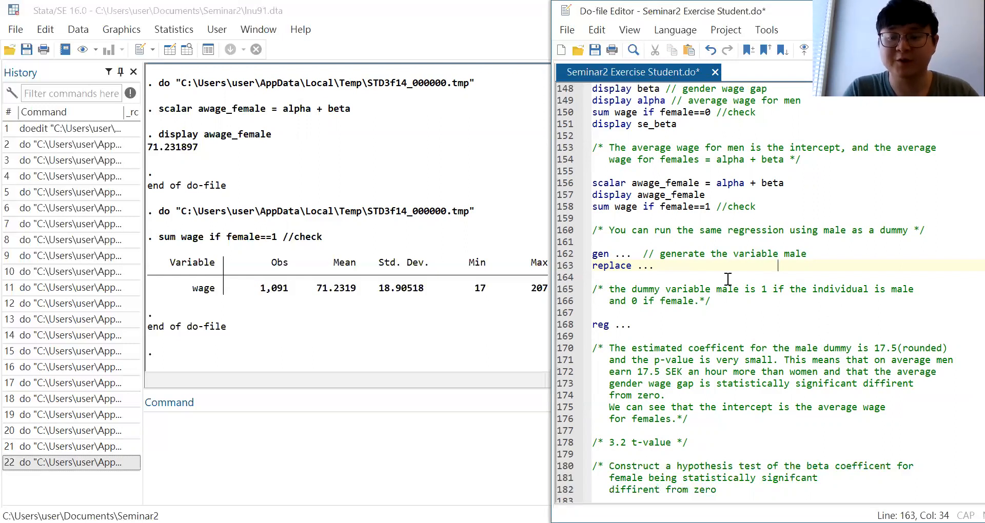
{"action": "left_click", "coordinate": [633, 253]}
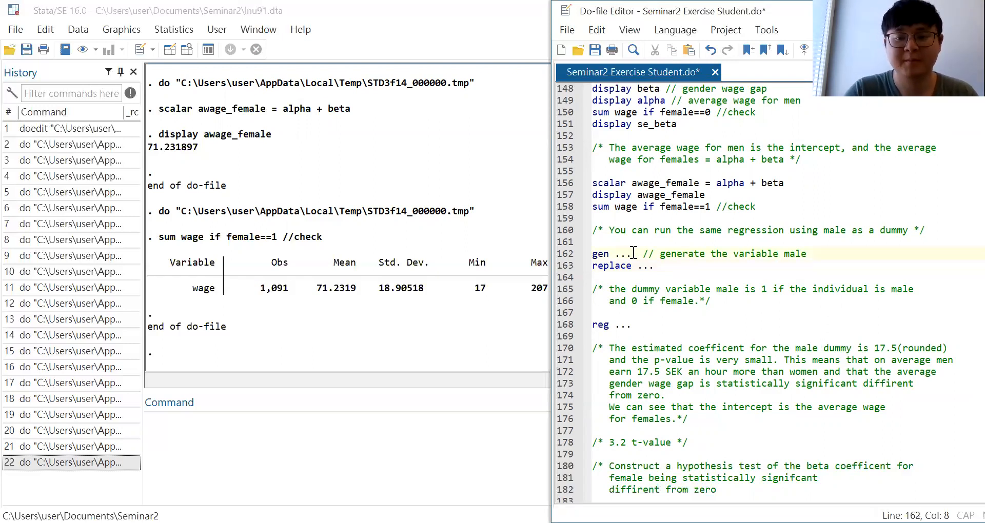
{"action": "key", "text": "BackSpace"}
{"action": "key", "text": "BackSpace"}
{"action": "key", "text": "BackSpace"}
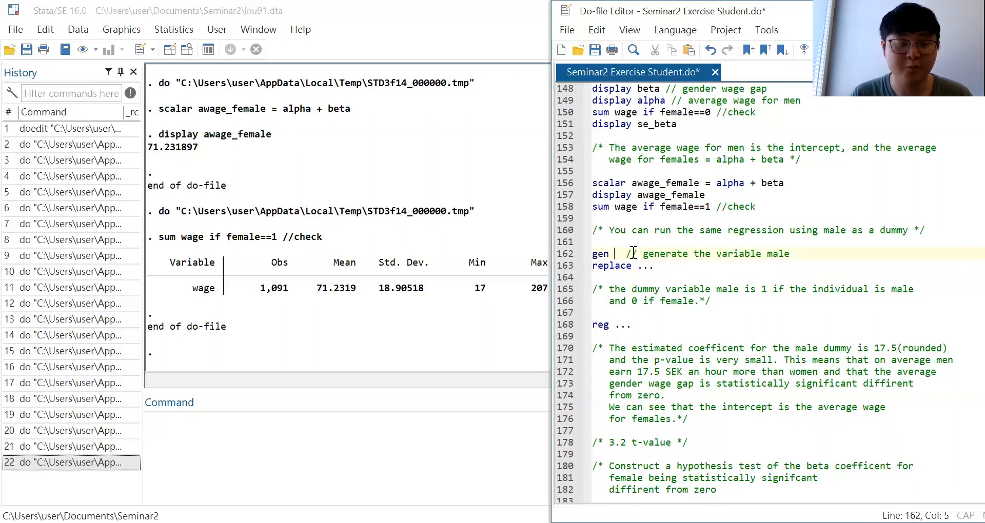
{"action": "type", "text": "male"}
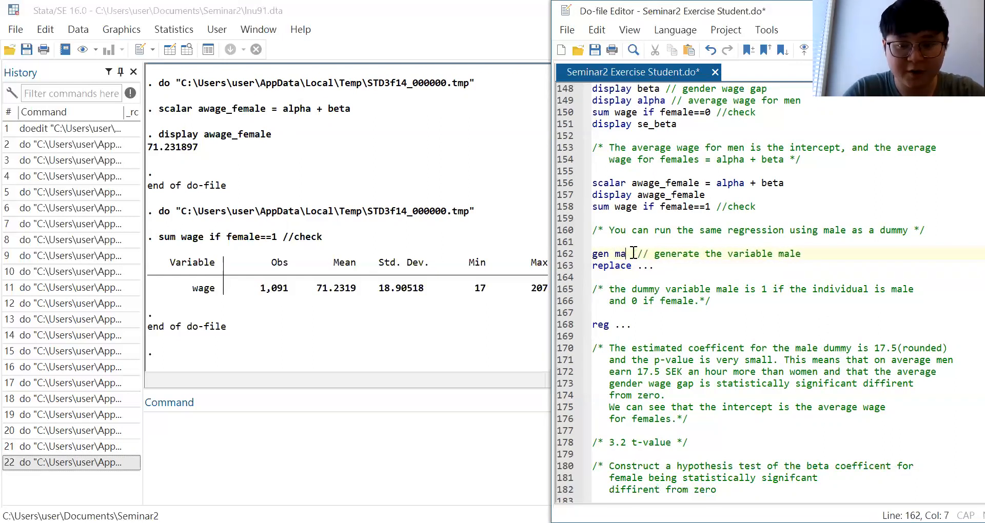
{"action": "type", "text": " ="}
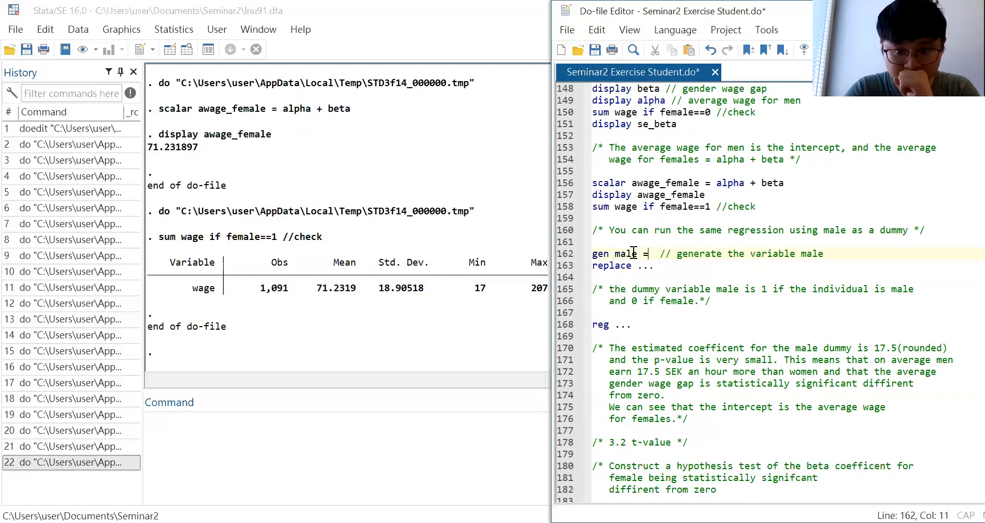
{"action": "type", "text": " 0"}
Complete the replace line so that it sets male = 1 if female == 0.
{"action": "key", "text": "Down"}
{"action": "key", "text": "BackSpace"}
{"action": "key", "text": "BackSpace"}
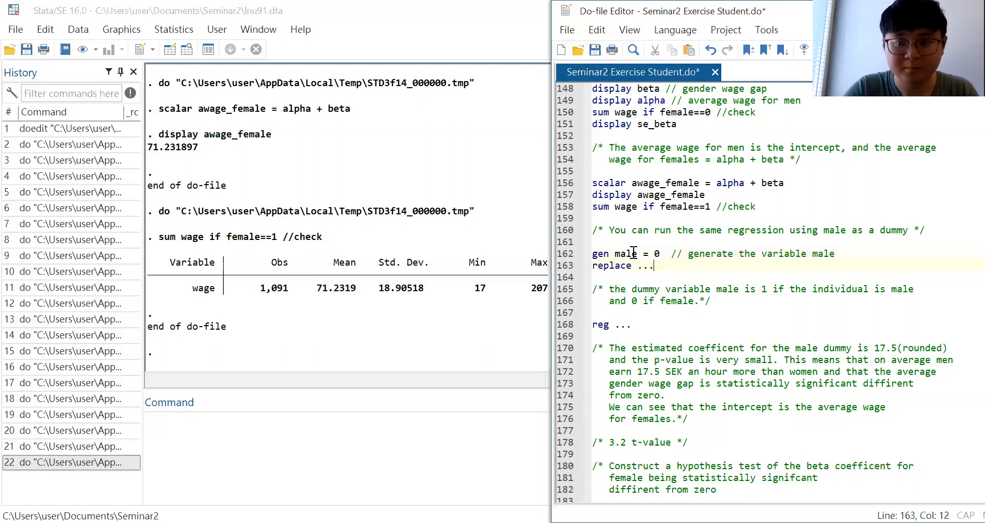
{"action": "key", "text": "BackSpace"}
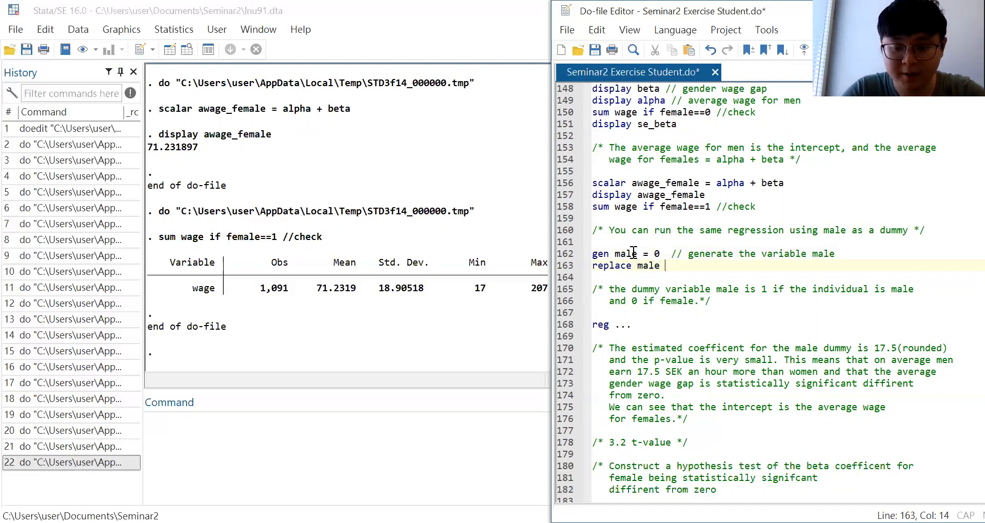
{"action": "type", "text": "= "}
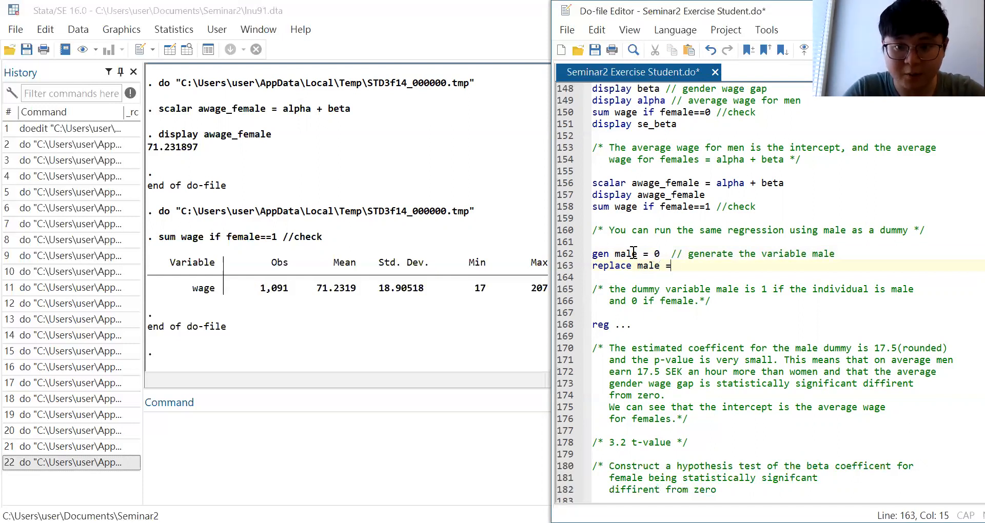
{"action": "type", "text": "1"}
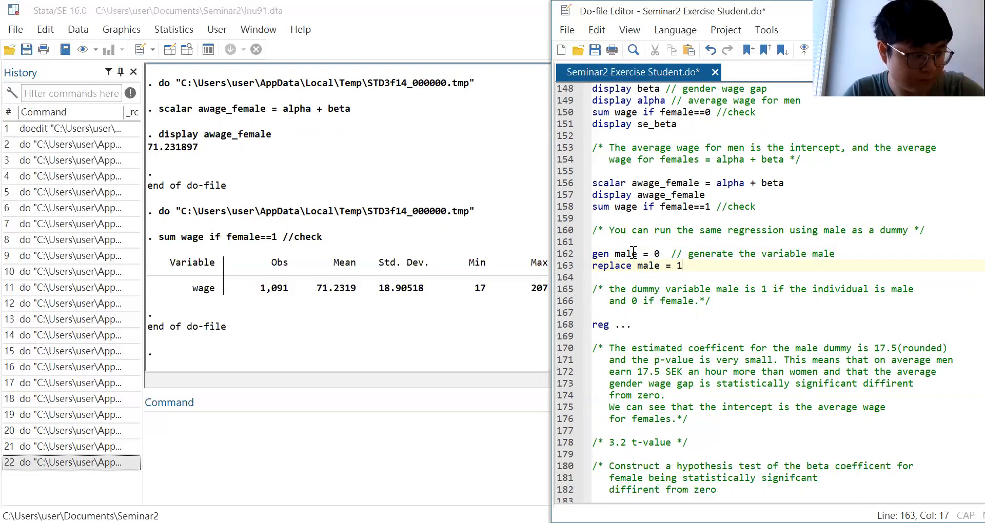
{"action": "type", "text": " if fe"}
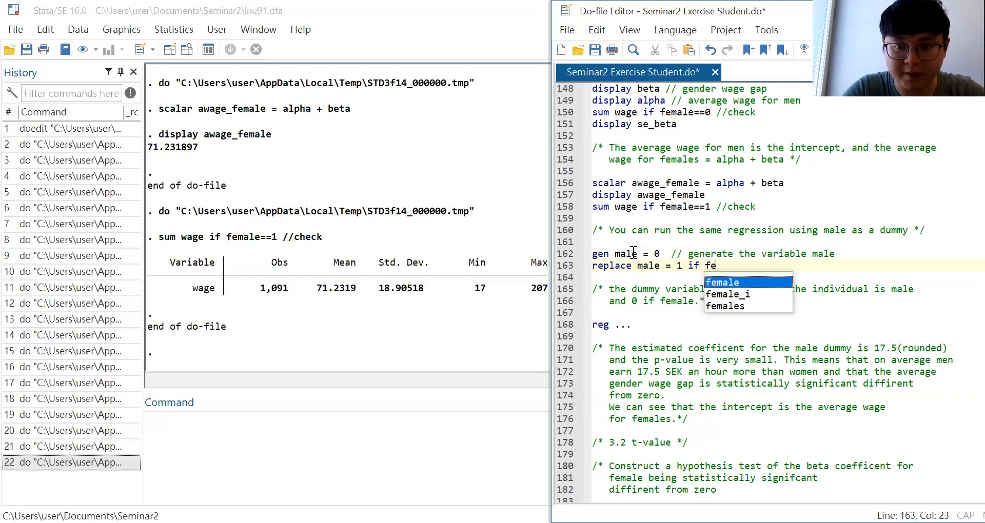
{"action": "key", "text": "Return"}
{"action": "type", "text": "== 0"}
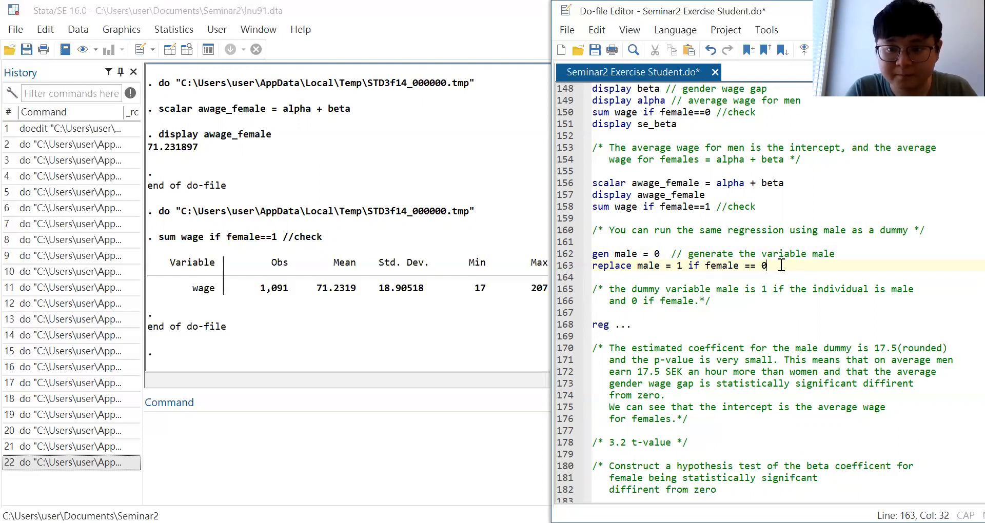
Run the gen male and replace male lines together to create the male dummy variable.
{"action": "left_click_drag", "start_coordinate": [781, 267], "coordinate": [586, 256]}
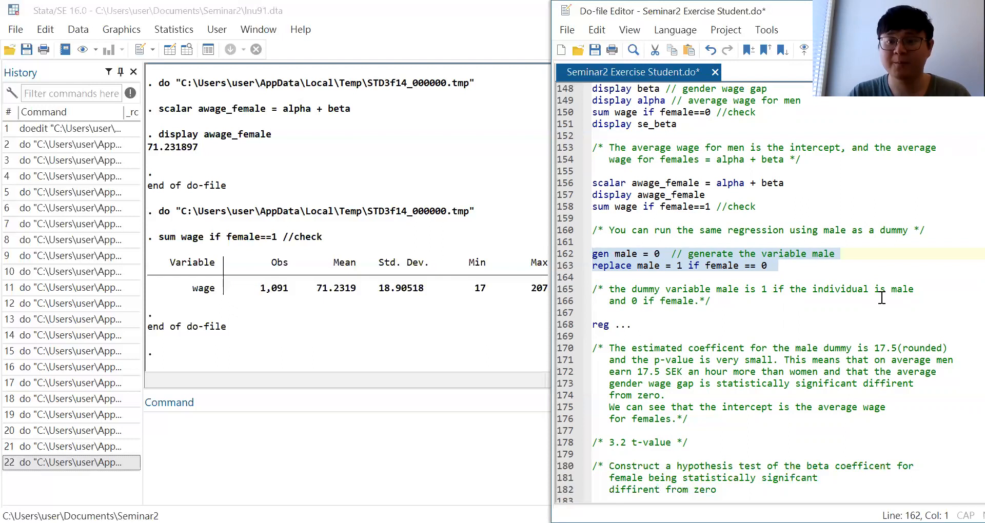
{"action": "left_click", "coordinate": [892, 265], "text": "shift"}
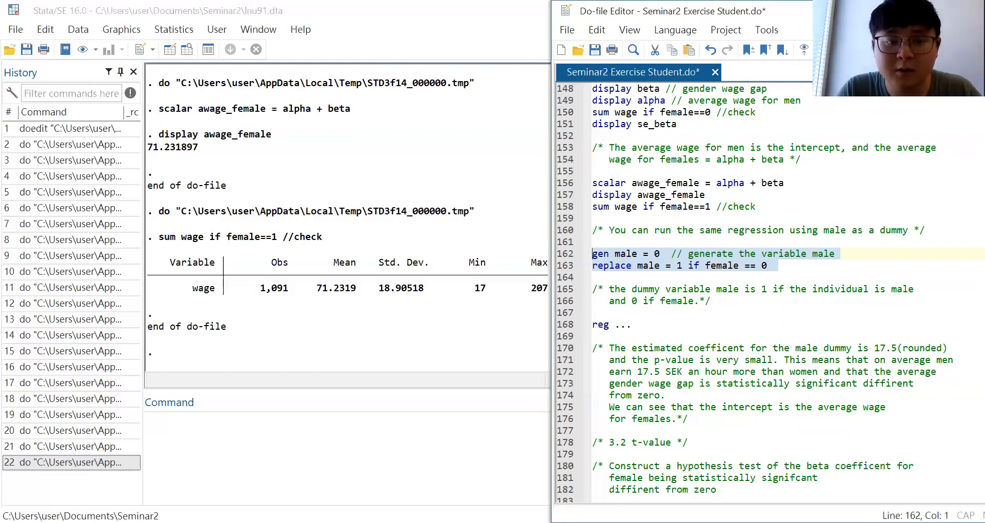
{"action": "key", "text": "ctrl+d"}
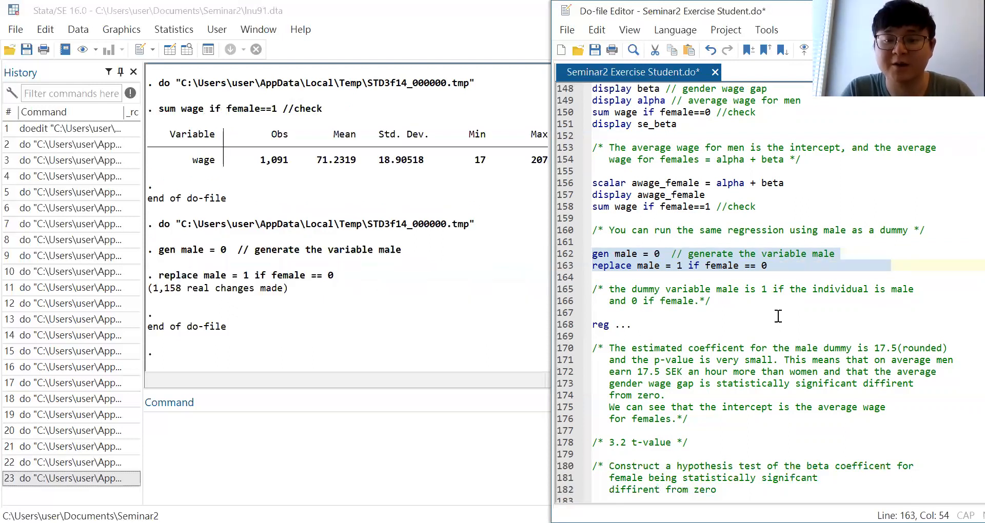
Replace the placeholder in the reg line below the male dummy comment with wage male.
{"action": "left_click", "coordinate": [785, 265]}
{"action": "left_click", "coordinate": [760, 303]}
{"action": "left_click", "coordinate": [640, 324]}
{"action": "key", "text": "BackSpace"}
{"action": "key", "text": "BackSpace"}
{"action": "key", "text": "BackSpace"}
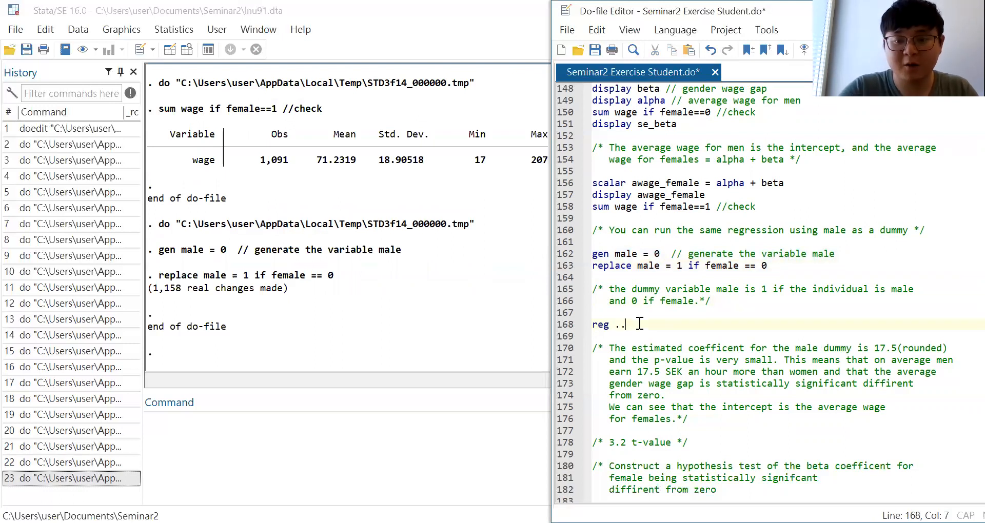
{"action": "type", "text": "w"}
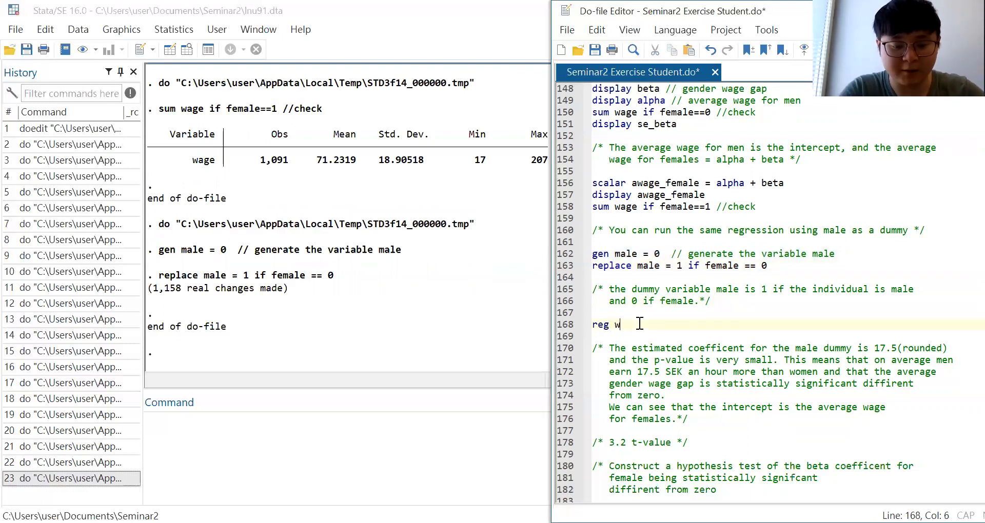
{"action": "type", "text": "age male"}
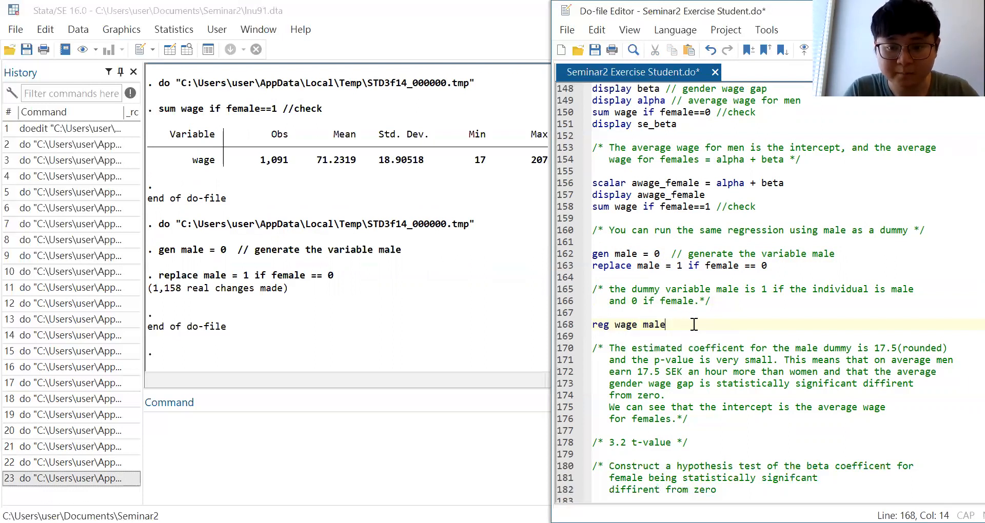
Run only the reg wage male line, and bring the comment interpreting the male dummy into view.
{"action": "left_click_drag", "start_coordinate": [693, 325], "coordinate": [582, 327]}
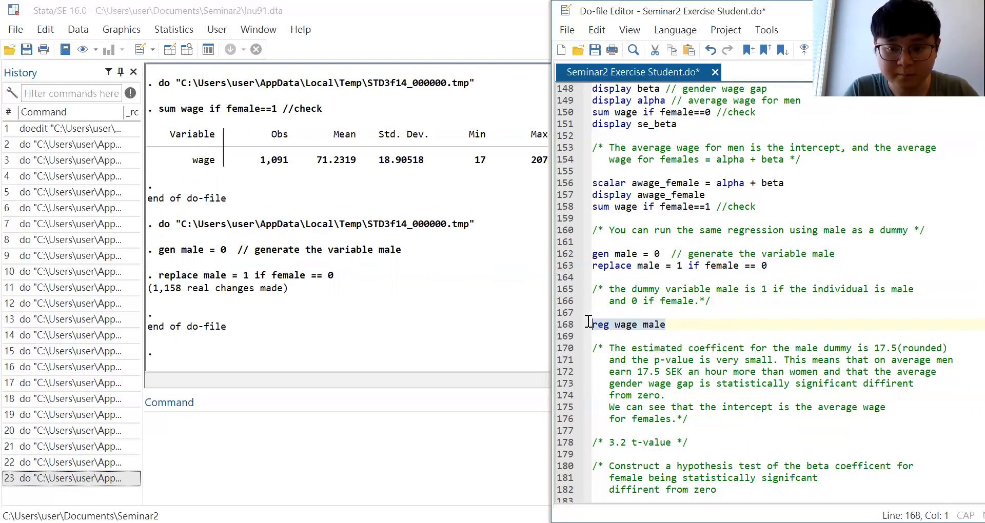
{"action": "key", "text": "ctrl+d"}
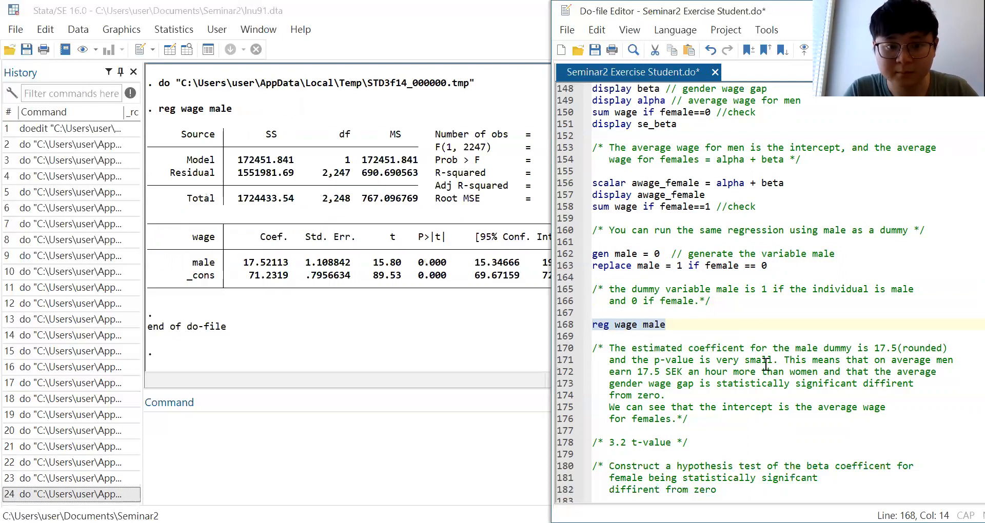
{"action": "scroll", "coordinate": [766, 365], "scroll_direction": "down", "scroll_amount": 3}
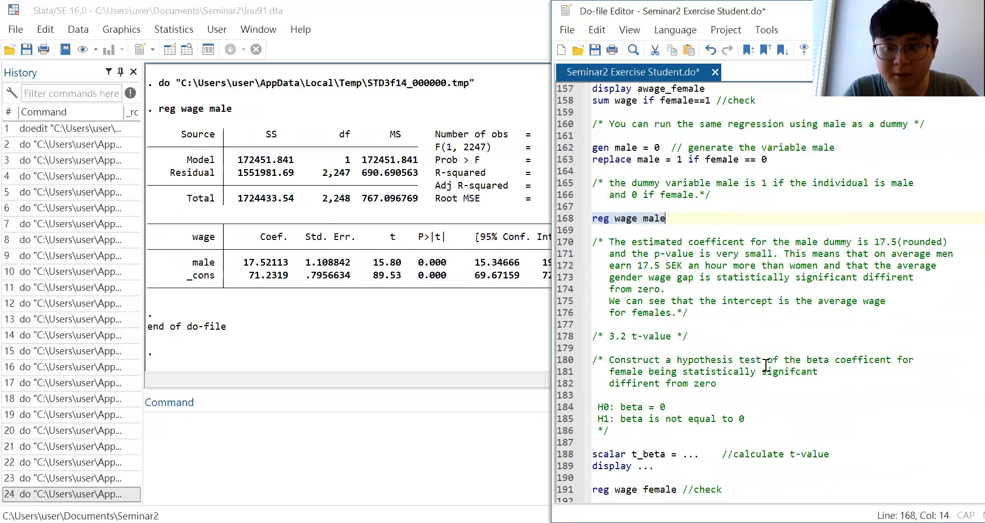
{"action": "left_click", "coordinate": [708, 291]}
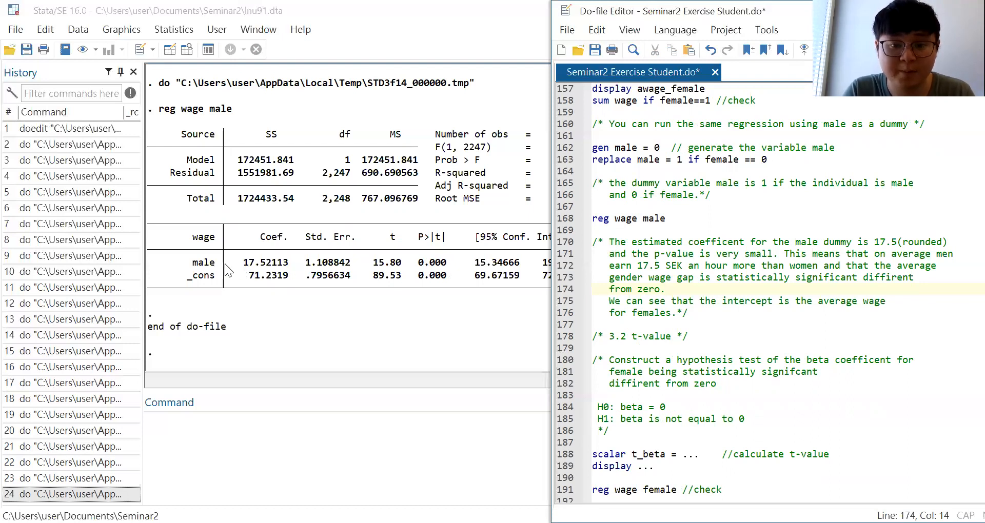
Add the command reg wage female on a new line directly below reg wage male.
{"action": "left_click", "coordinate": [681, 220]}
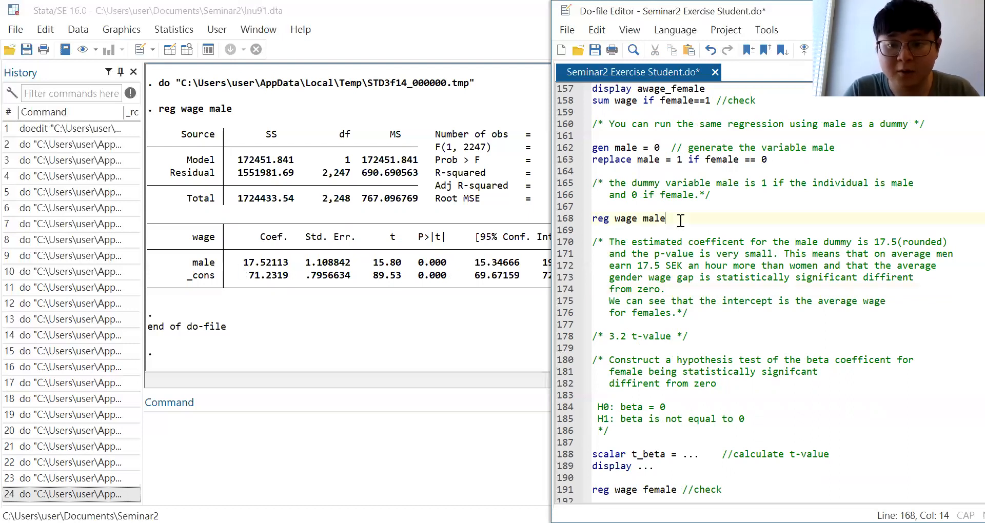
{"action": "key", "text": "Return"}
{"action": "key", "text": "Return"}
{"action": "key", "text": "BackSpace"}
{"action": "type", "text": "reg wahe female"}
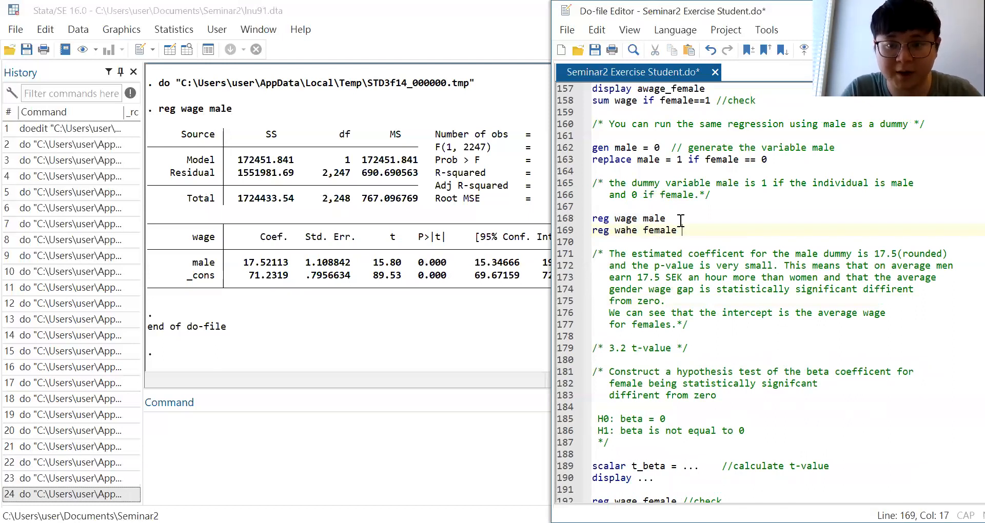
{"action": "key", "text": "shift+Home"}
{"action": "left_click", "coordinate": [631, 232]}
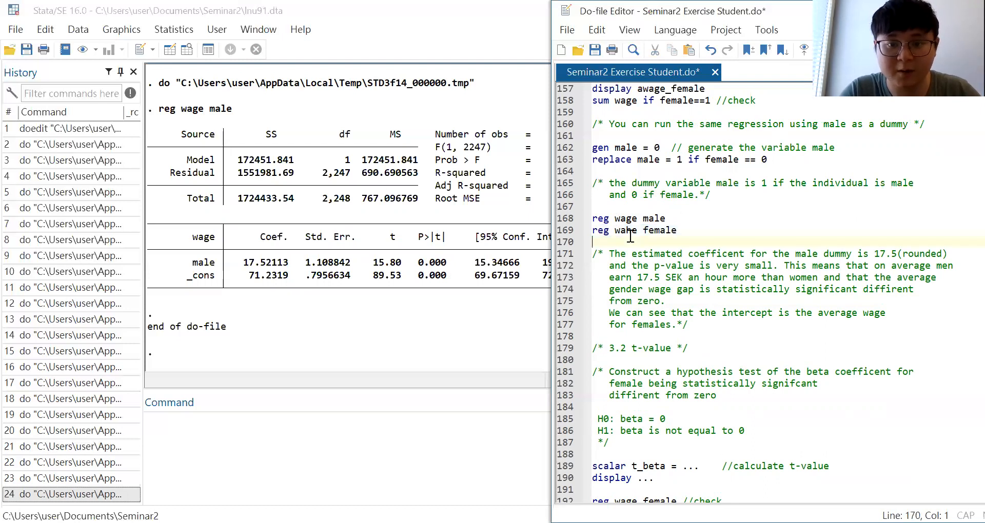
{"action": "key", "text": "BackSpace"}
{"action": "type", "text": "g"}
Run only the newly added reg wage female line to output the regression on the female dummy.
{"action": "left_click", "coordinate": [685, 232]}
{"action": "left_click_drag", "start_coordinate": [685, 232], "coordinate": [590, 234]}
{"action": "left_click", "coordinate": [823, 50]}
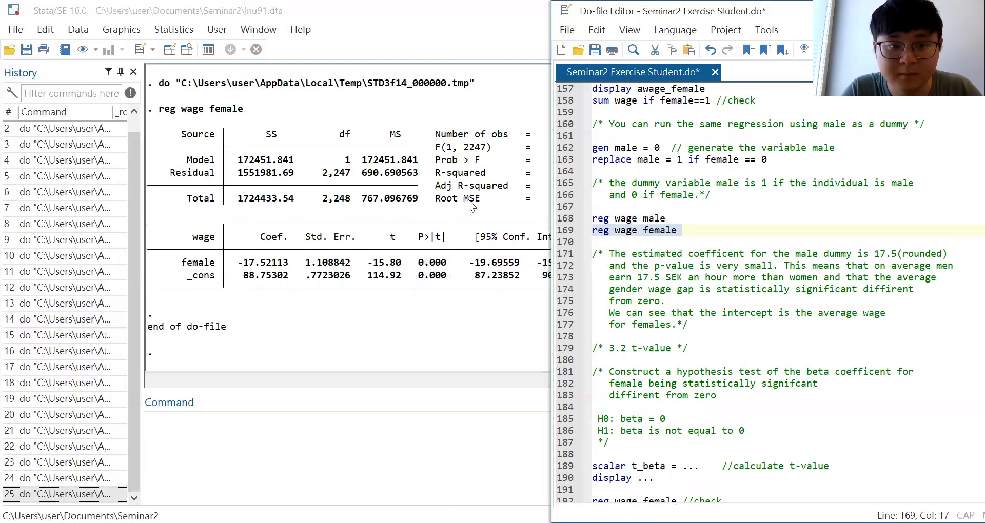
Compare the coefficients and intercepts in the wage-on-male and wage-on-female regression tables.
{"action": "scroll", "coordinate": [425, 248], "scroll_direction": "up", "scroll_amount": 8}
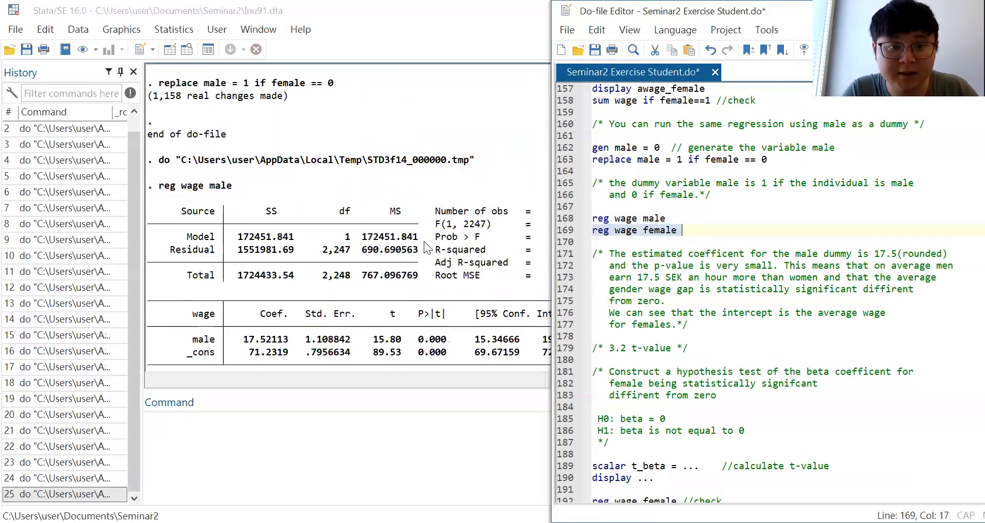
{"action": "scroll", "coordinate": [424, 241], "scroll_direction": "down", "scroll_amount": 1}
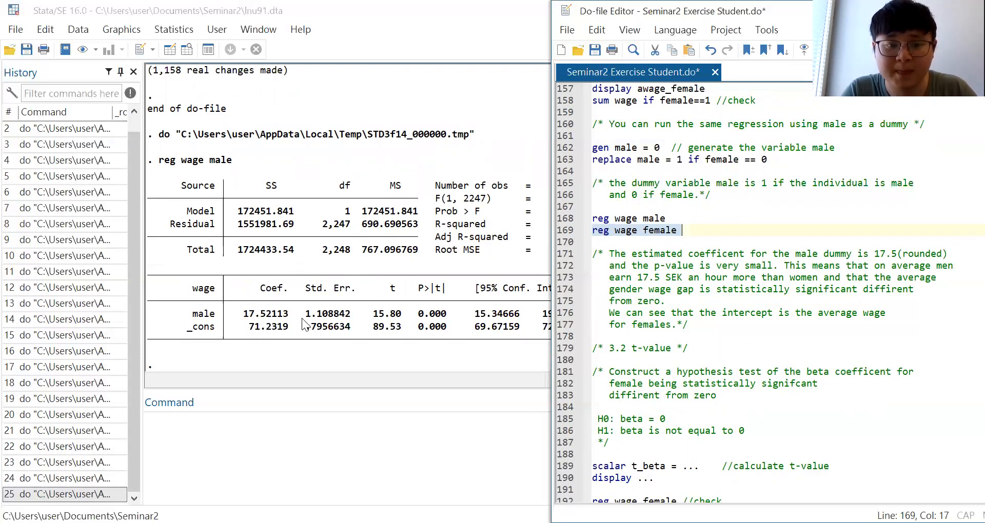
{"action": "key", "text": "ctrl+d"}
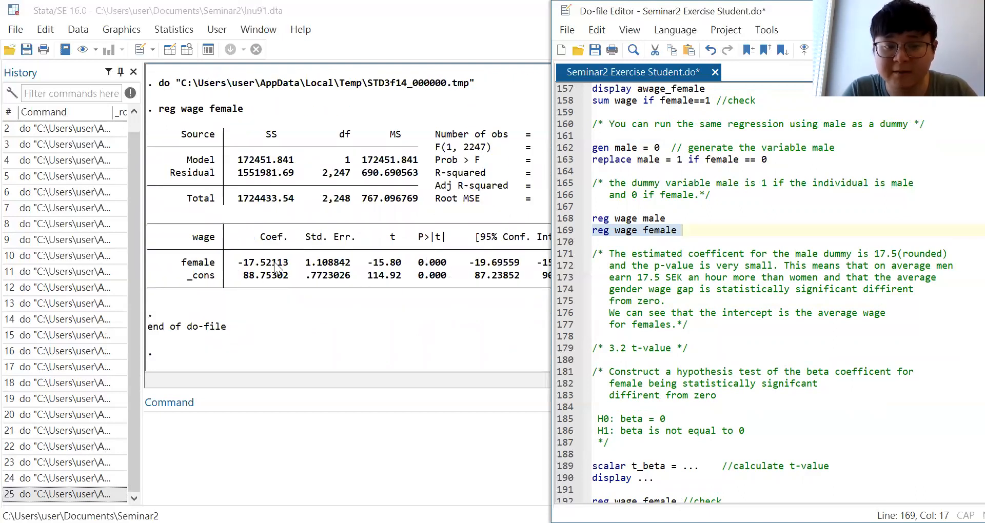
Check the intercept of the wage-on-male regression against the intercept of the wage-on-female regression in the results.
{"action": "scroll", "coordinate": [288, 265], "scroll_direction": "up", "scroll_amount": 3}
{"action": "scroll", "coordinate": [288, 264], "scroll_direction": "up", "scroll_amount": 5}
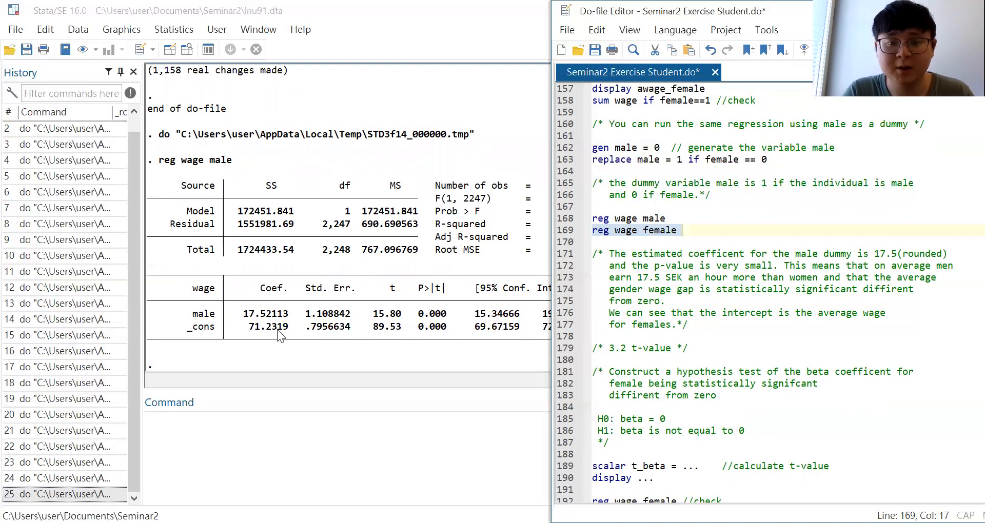
{"action": "key", "text": "ctrl+d"}
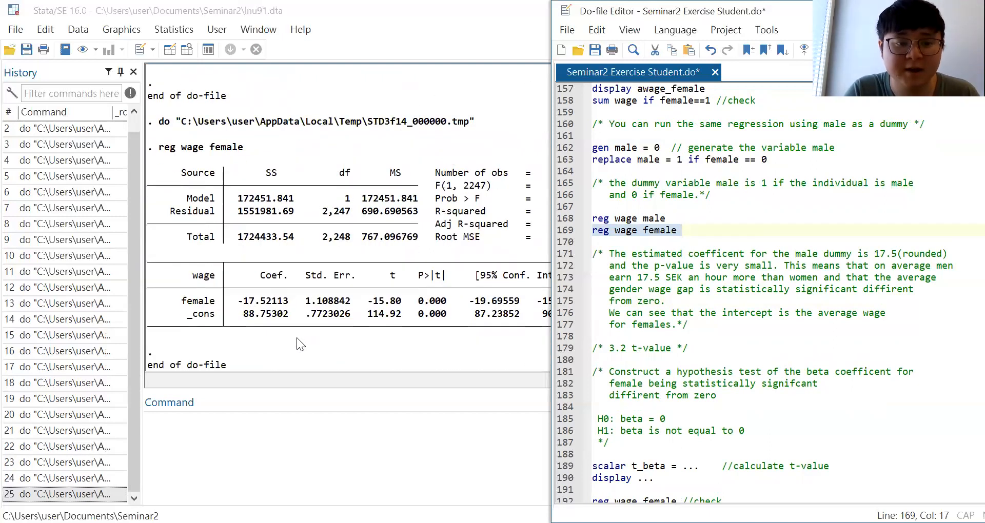
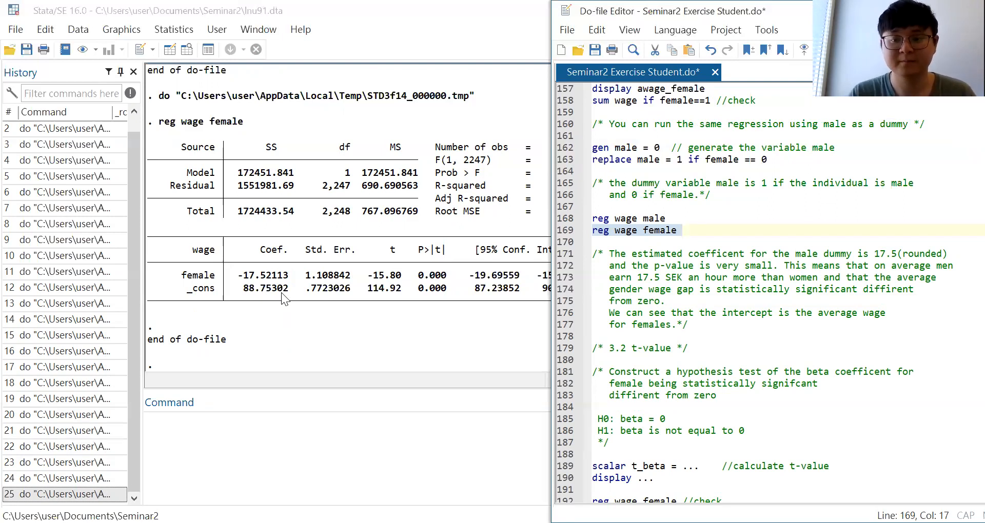
In section 3.2 of the do-file, replace the placeholder in the scalar t_beta line with the expression beta - 0.
{"action": "left_click", "coordinate": [705, 341]}
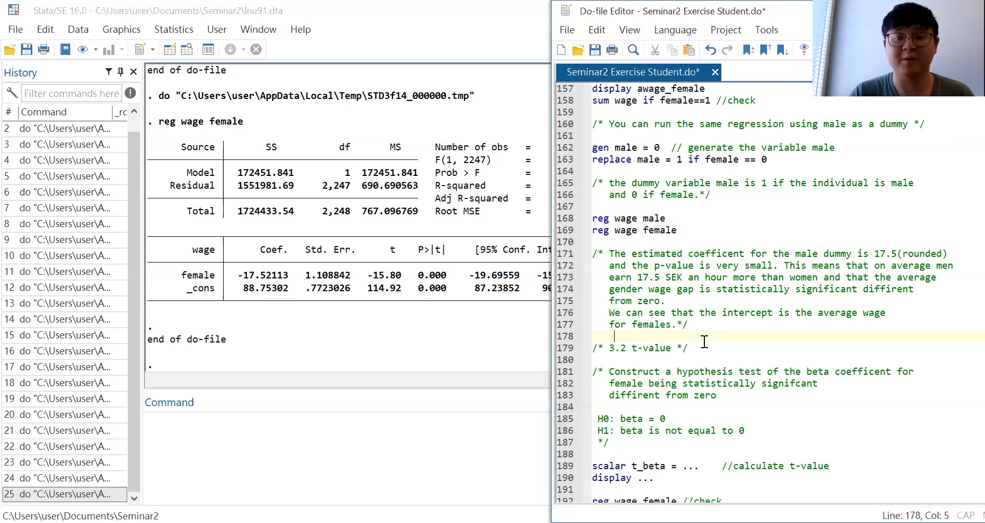
{"action": "scroll", "coordinate": [781, 342], "scroll_direction": "down", "scroll_amount": 3}
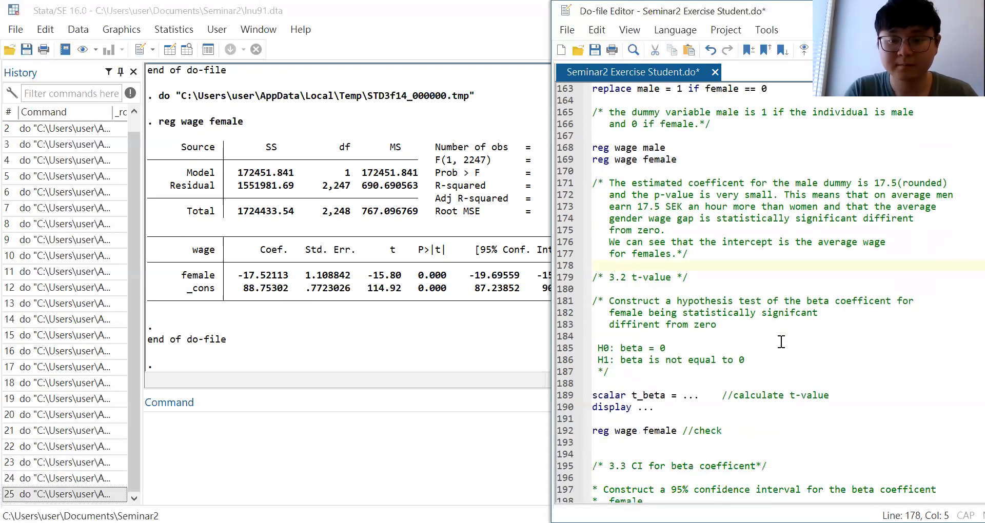
{"action": "scroll", "coordinate": [781, 341], "scroll_direction": "down", "scroll_amount": 2}
{"action": "scroll", "coordinate": [781, 341], "scroll_direction": "up", "scroll_amount": 2}
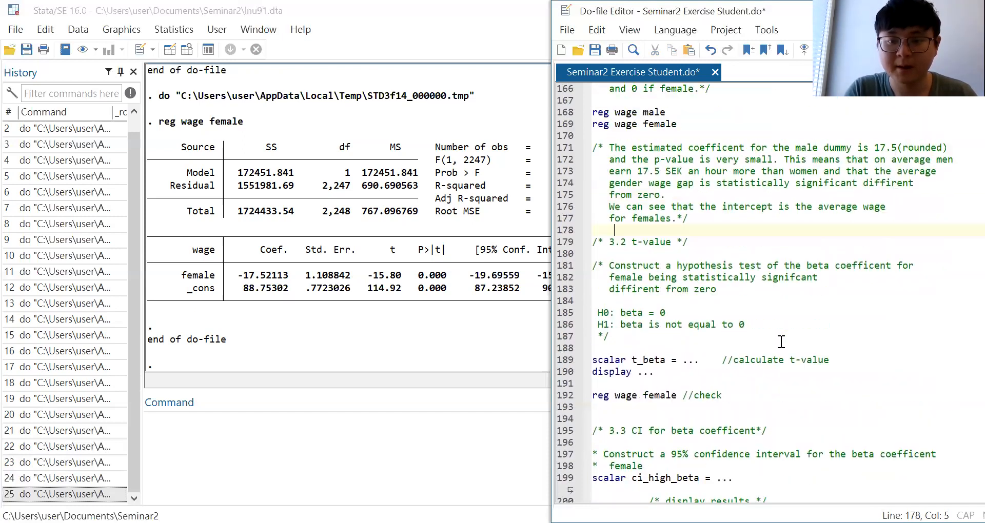
{"action": "scroll", "coordinate": [781, 341], "scroll_direction": "down", "scroll_amount": 1}
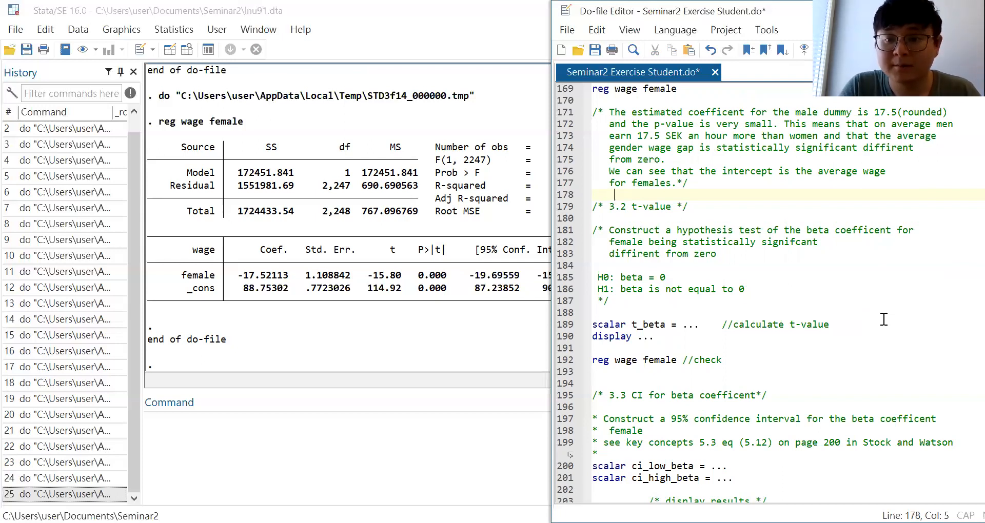
{"action": "scroll", "coordinate": [884, 319], "scroll_direction": "down", "scroll_amount": 2}
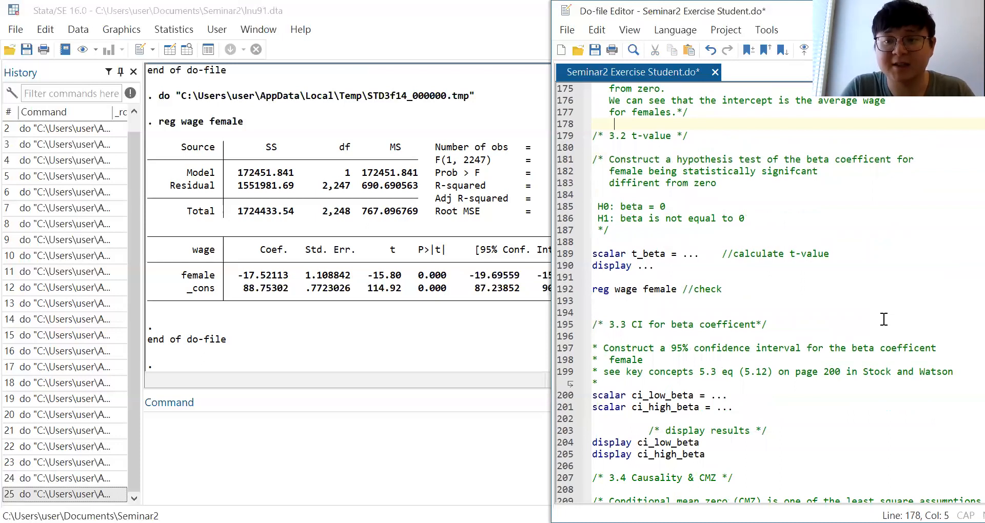
{"action": "left_click", "coordinate": [702, 257]}
{"action": "key", "text": "BackSpace"}
{"action": "key", "text": "BackSpace"}
{"action": "key", "text": "BackSpace"}
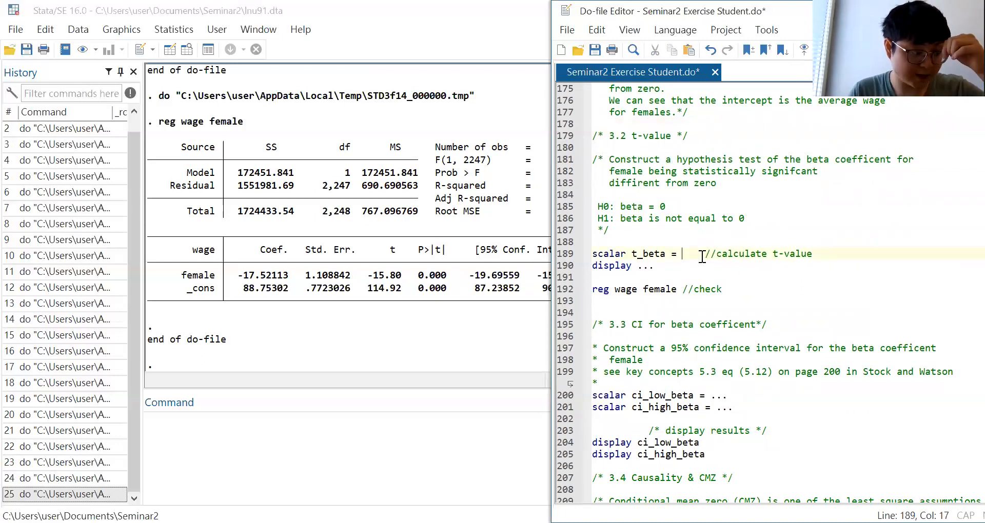
{"action": "type", "text": "beta - "}
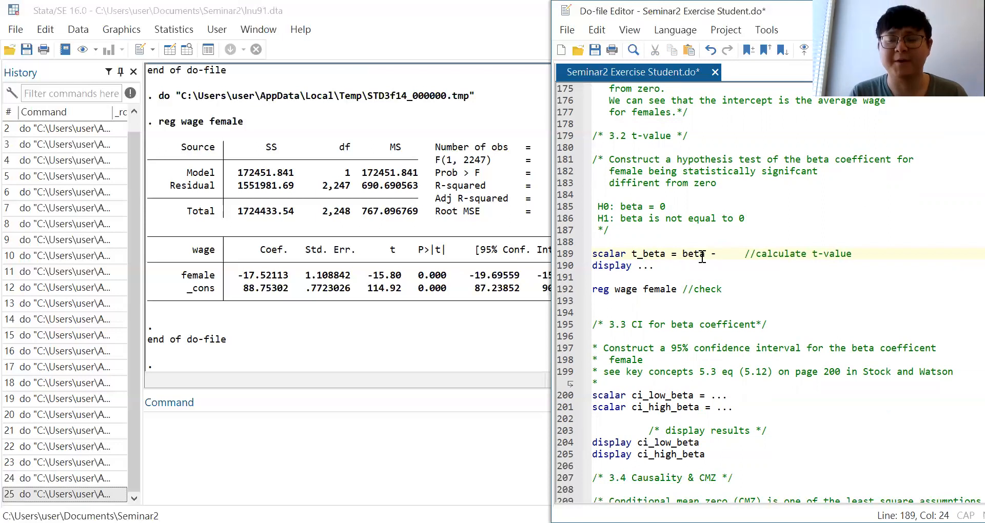
{"action": "type", "text": "0"}
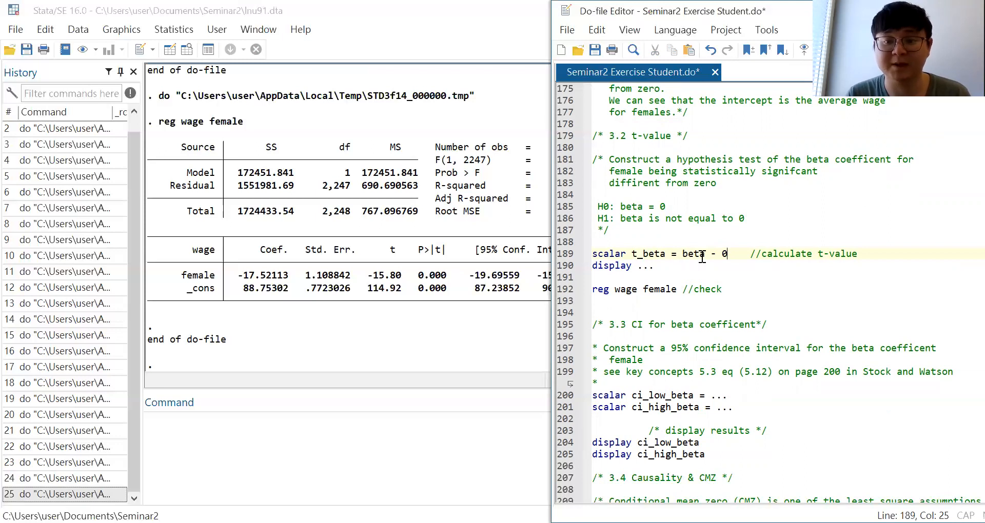
Enclose beta - 0 in parentheses and divide it by se_beta in the t_beta definition.
{"action": "type", "text": ")"}
{"action": "key", "text": "Left"}
{"action": "key", "text": "Left"}
{"action": "key", "text": "Left"}
{"action": "key", "text": "Left"}
{"action": "key", "text": "Left"}
{"action": "key", "text": "Left"}
{"action": "key", "text": "Left"}
{"action": "key", "text": "Left"}
{"action": "key", "text": "Left"}
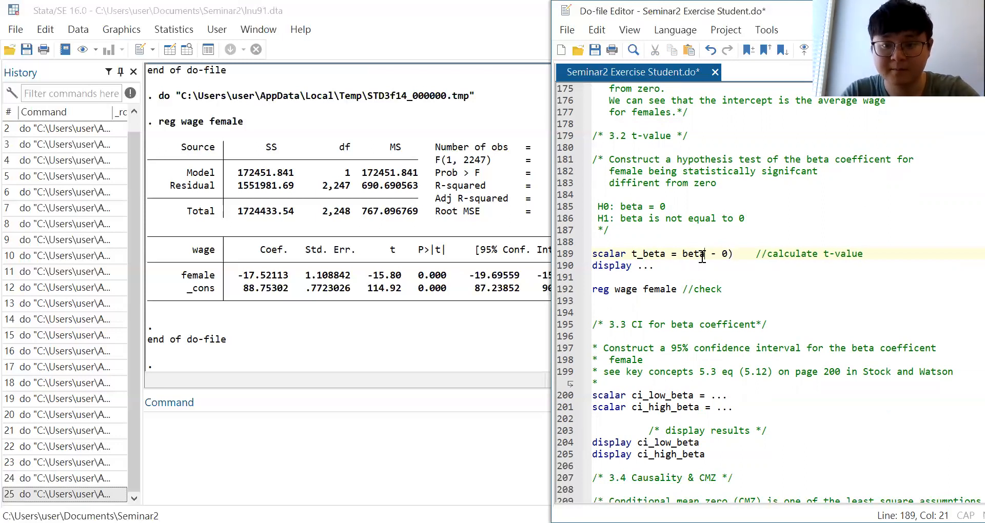
{"action": "type", "text": "("}
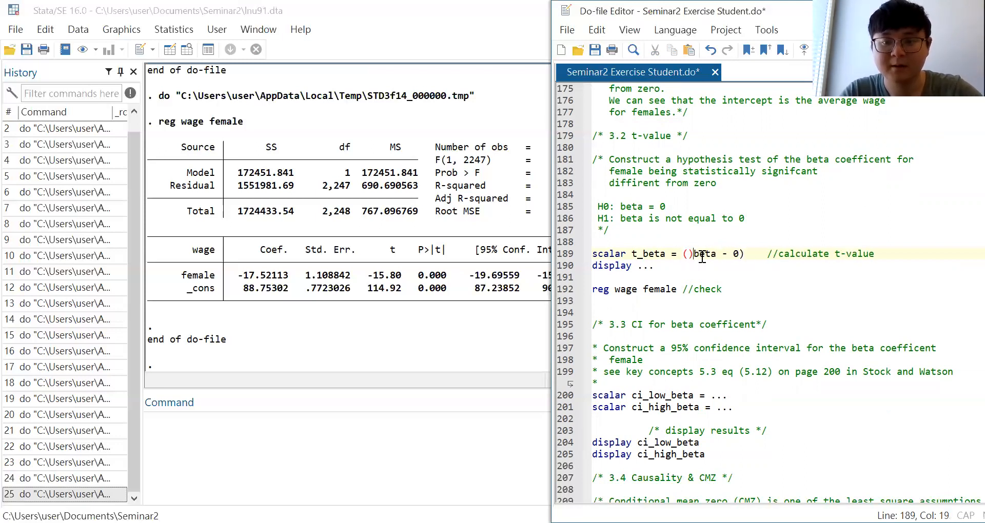
{"action": "key", "text": "Right"}
{"action": "key", "text": "Right"}
{"action": "key", "text": "Right"}
{"action": "key", "text": "Right"}
{"action": "key", "text": "Right"}
{"action": "key", "text": "Right"}
{"action": "key", "text": "Right"}
{"action": "key", "text": "Right"}
{"action": "key", "text": "Right"}
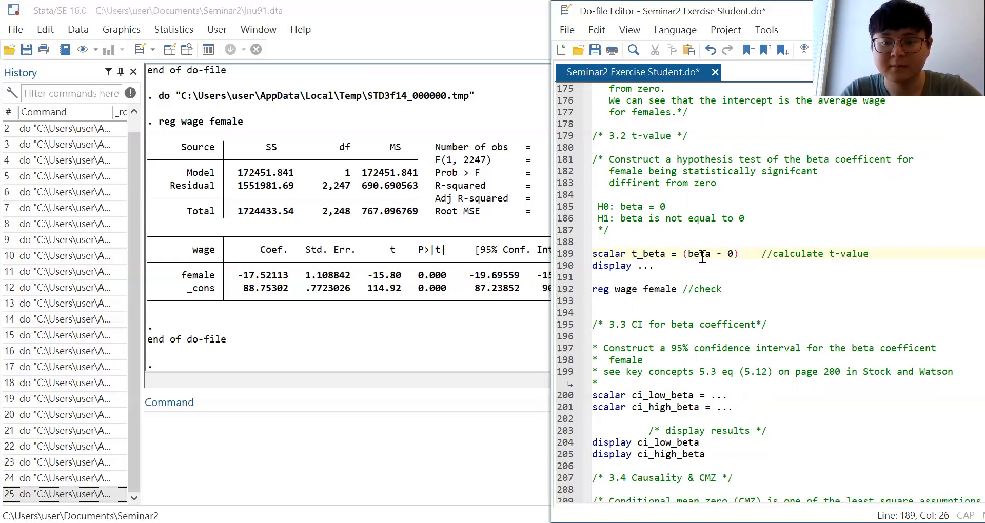
{"action": "type", "text": "/  "}
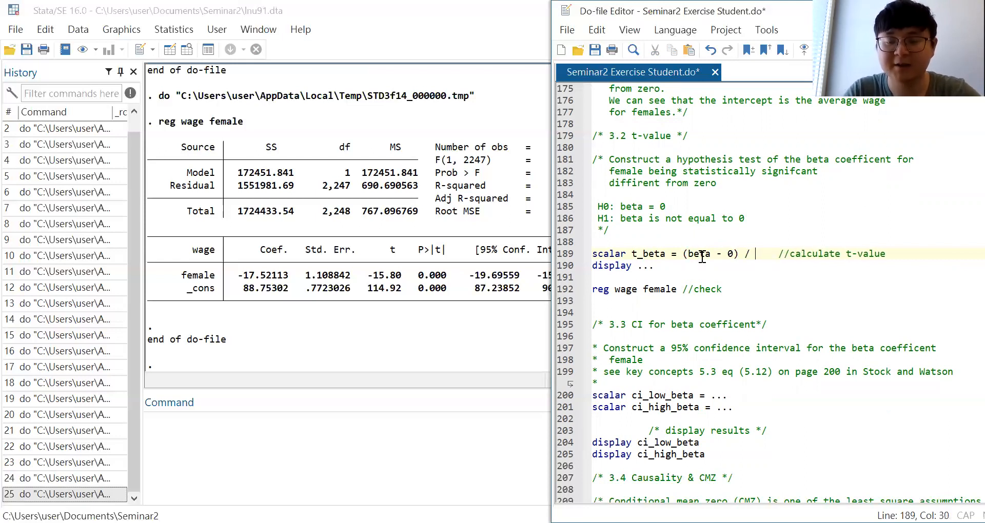
{"action": "type", "text": "se"}
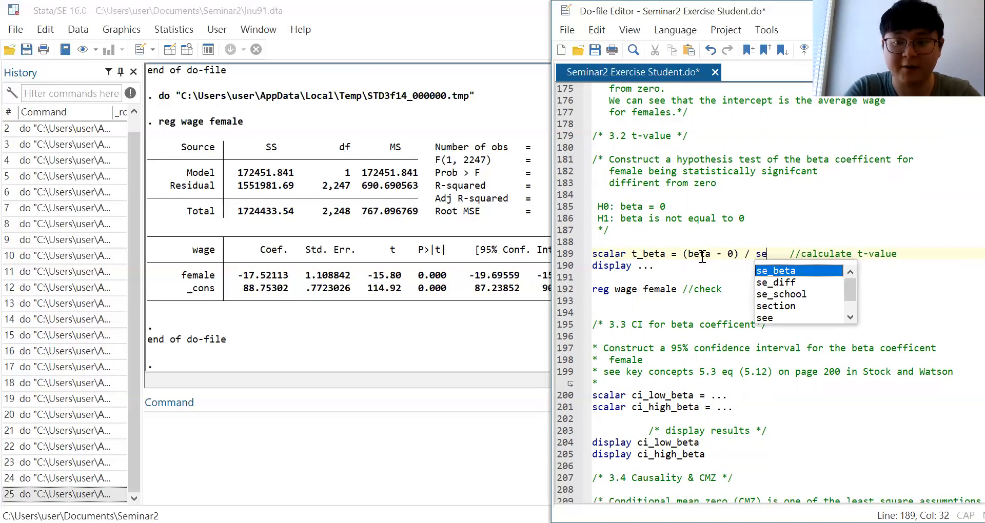
{"action": "key", "text": "Return"}
Complete the display line below with t_beta, and run only the scalar t_beta and display t_beta lines.
{"action": "left_click", "coordinate": [655, 265]}
{"action": "key", "text": "BackSpace"}
{"action": "key", "text": "BackSpace"}
{"action": "key", "text": "BackSpace"}
{"action": "type", "text": "t"}
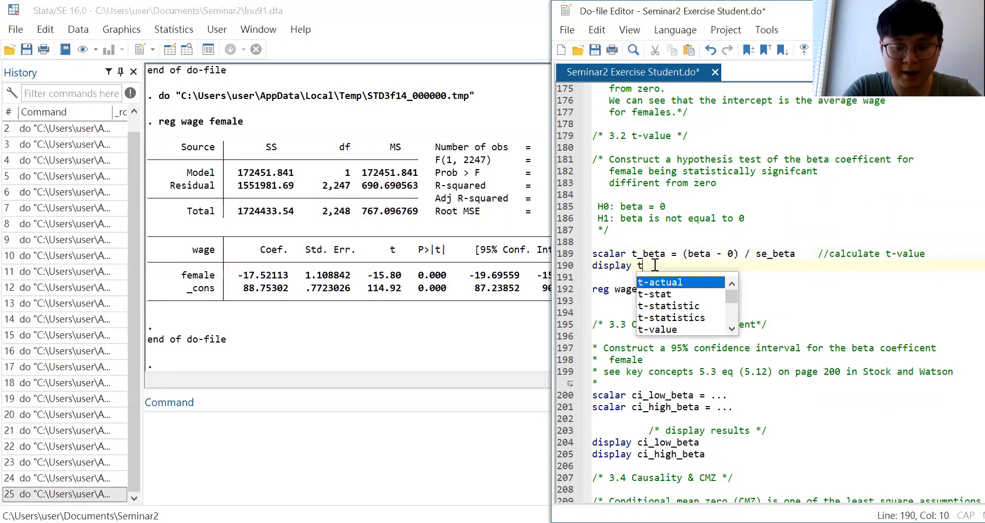
{"action": "type", "text": "_beta"}
{"action": "left_click_drag", "start_coordinate": [593, 253], "coordinate": [677, 266]}
{"action": "key", "text": "ctrl+d"}
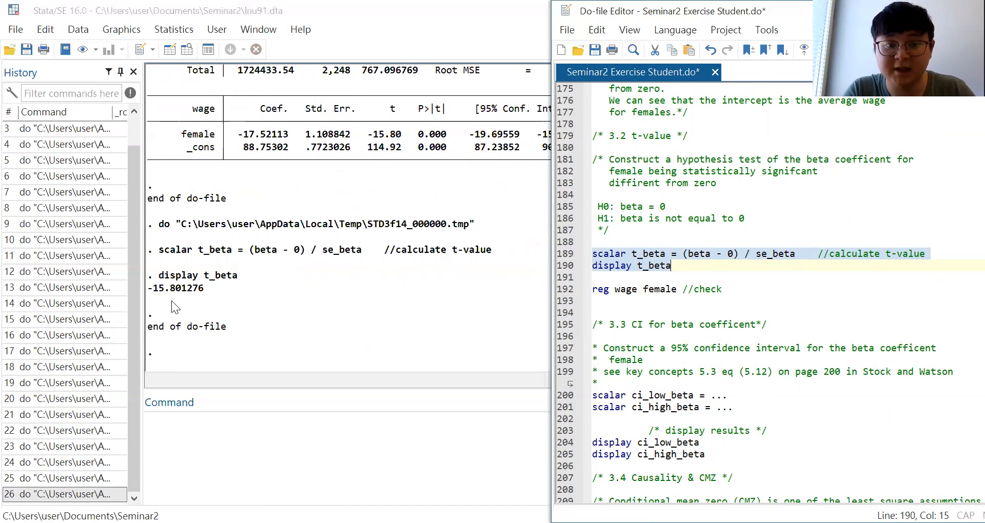
Run only the reg wage female //check line in section 3.2.
{"action": "left_click", "coordinate": [701, 277]}
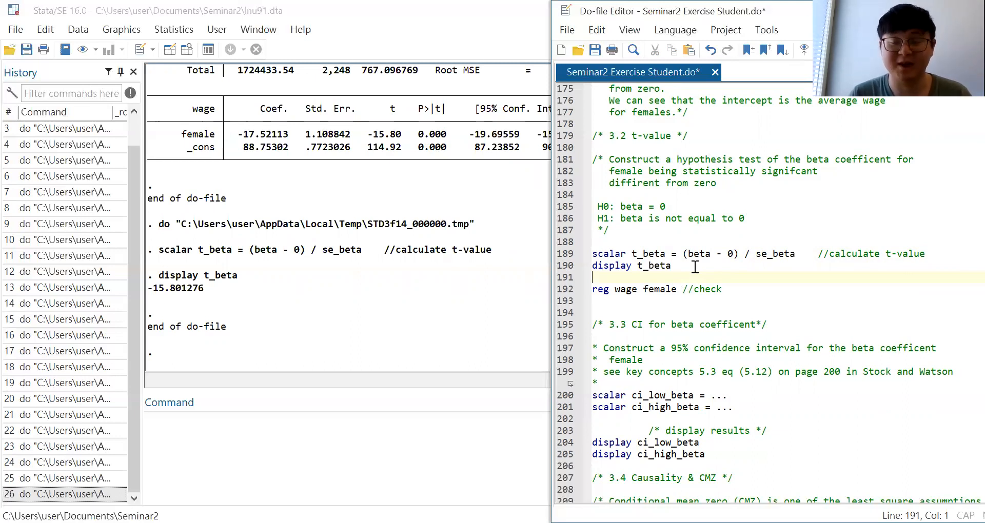
{"action": "left_click_drag", "start_coordinate": [740, 293], "coordinate": [575, 294]}
{"action": "left_click", "coordinate": [822, 50]}
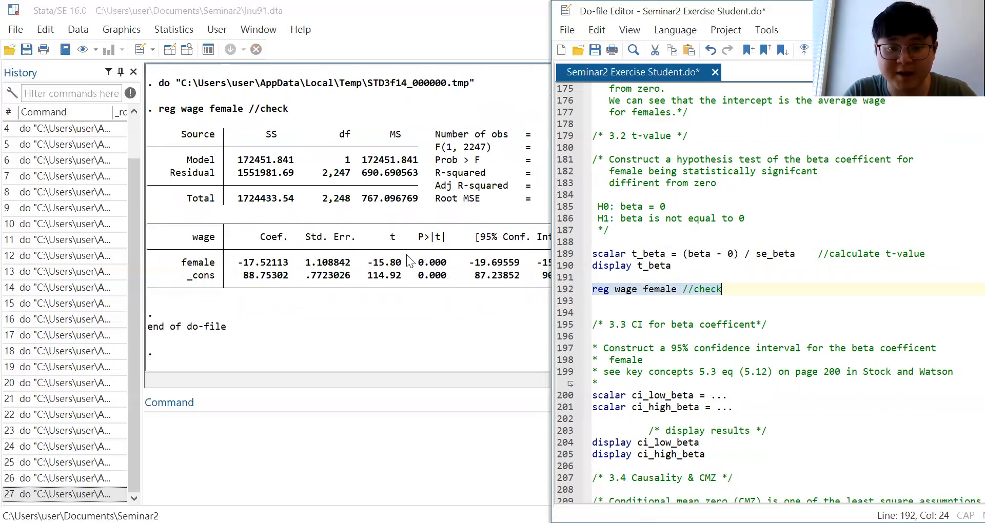
Compare the t-value in the female row of the regression table with the displayed t_beta result.
{"action": "left_click_drag", "start_coordinate": [368, 267], "coordinate": [401, 268]}
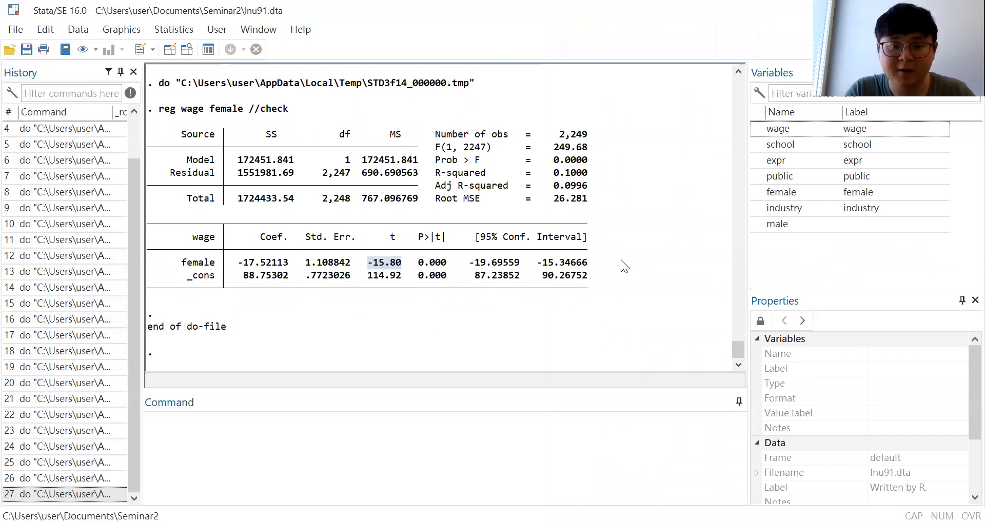
{"action": "scroll", "coordinate": [621, 260], "scroll_direction": "up", "scroll_amount": 4}
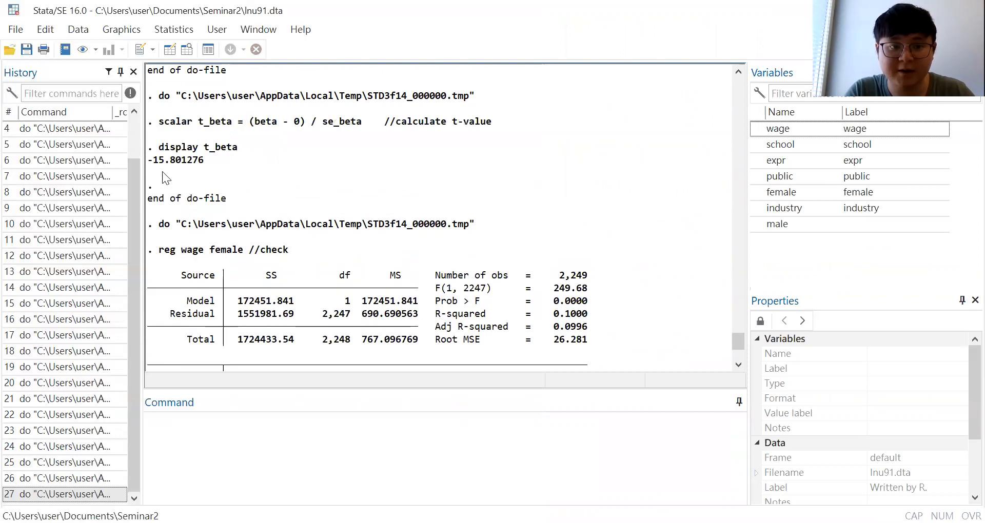
{"action": "left_click_drag", "start_coordinate": [150, 161], "coordinate": [213, 161]}
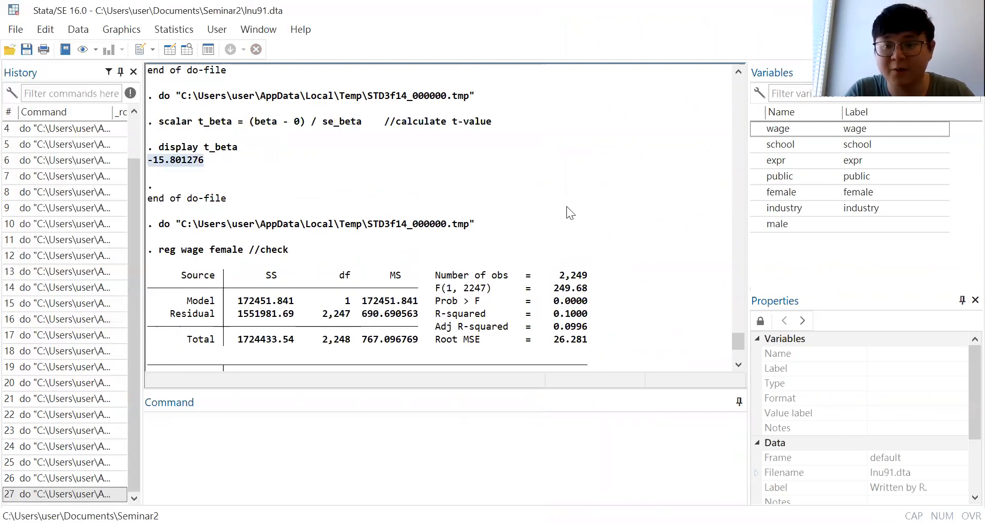
{"action": "left_click", "coordinate": [609, 219]}
{"action": "scroll", "coordinate": [610, 218], "scroll_direction": "down", "scroll_amount": 4}
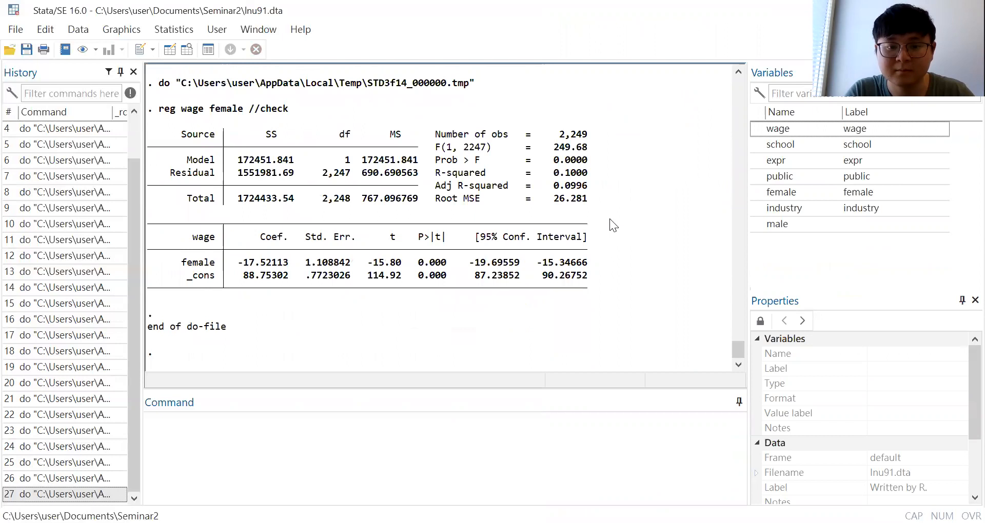
Move the Do-file Editor window aside to uncover the full regression table, and highlight the 95% confidence interval in the female row.
{"action": "key", "text": "alt+Tab"}
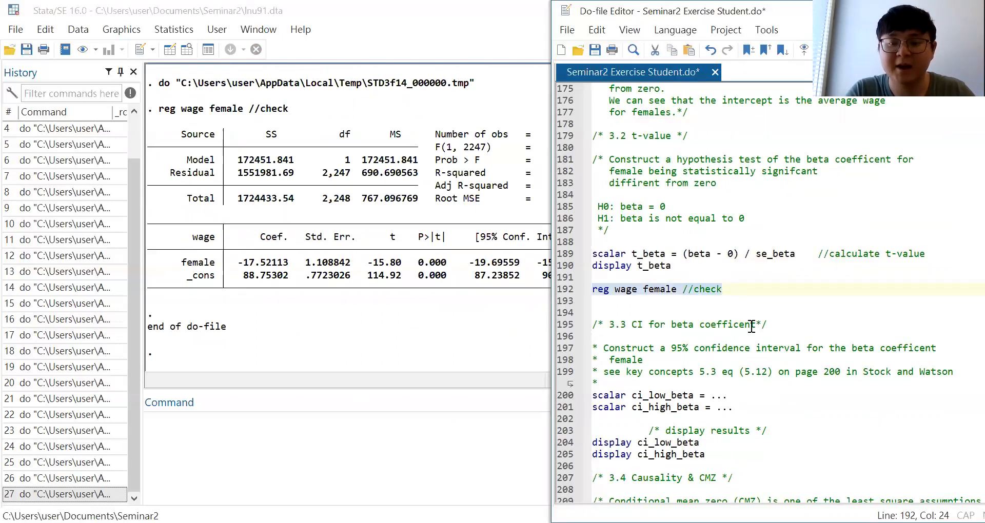
{"action": "scroll", "coordinate": [749, 325], "scroll_direction": "down", "scroll_amount": 1}
{"action": "left_click", "coordinate": [765, 276]}
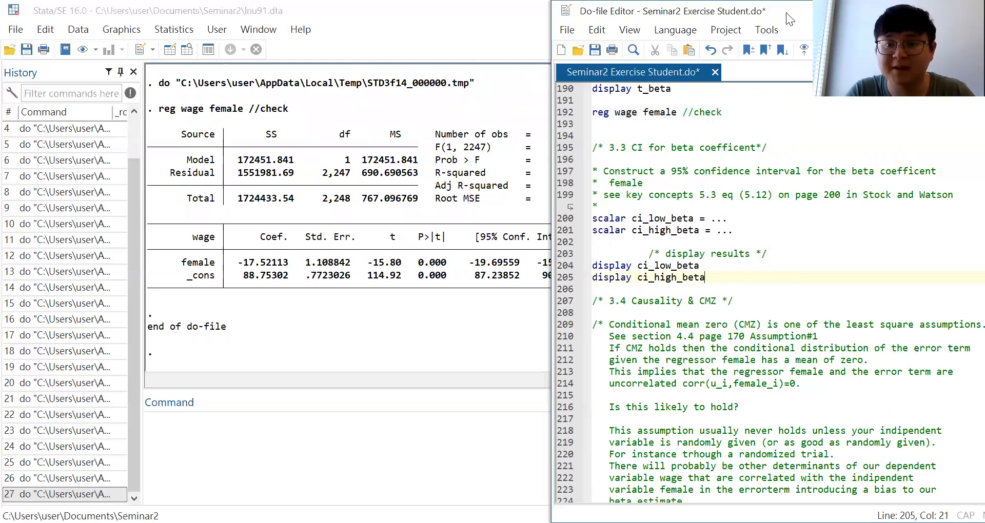
{"action": "left_click_drag", "start_coordinate": [786, 12], "coordinate": [832, 14]}
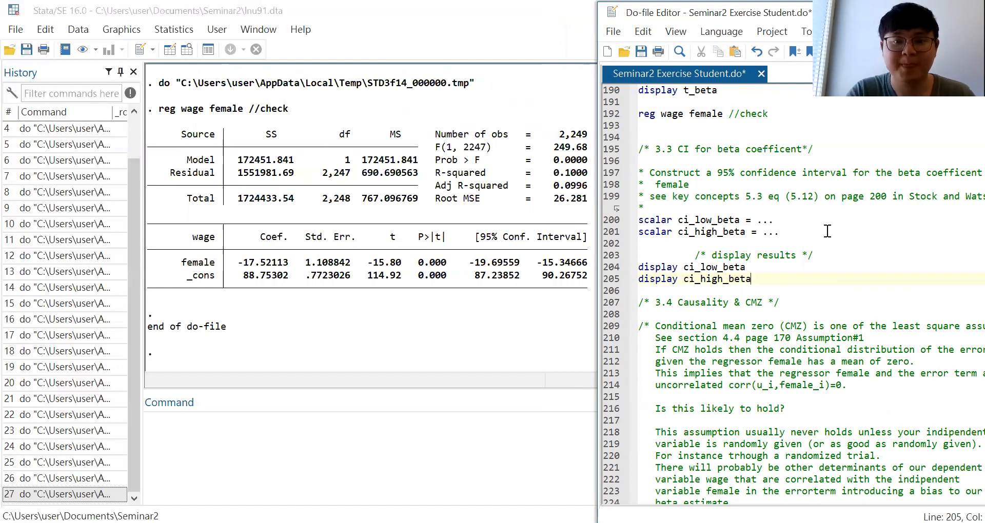
{"action": "left_click", "coordinate": [470, 262]}
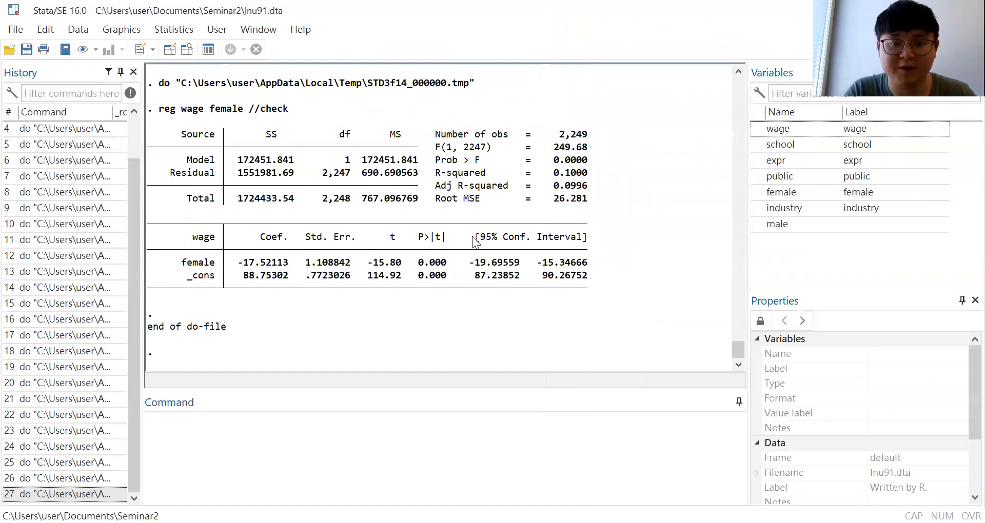
{"action": "left_click_drag", "start_coordinate": [465, 262], "coordinate": [600, 267]}
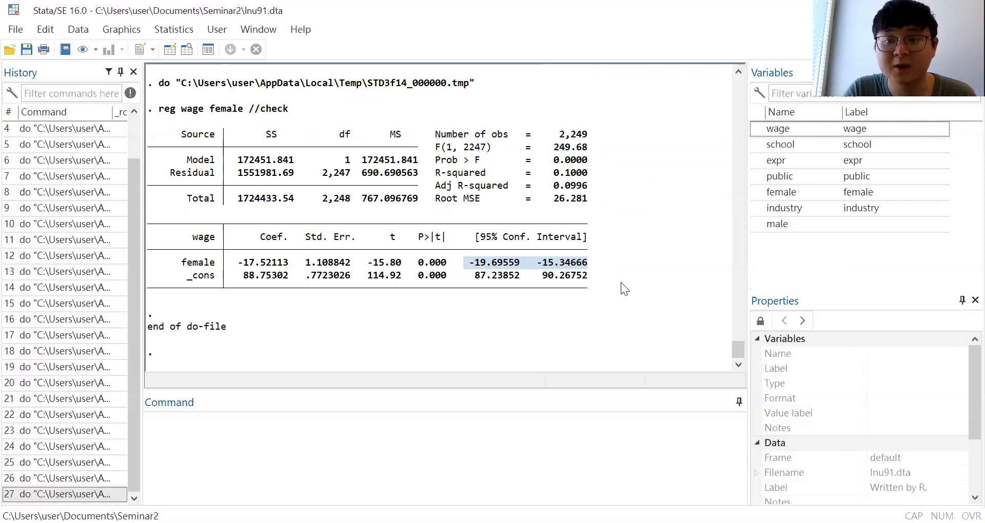
Return to the Do-file Editor and complete line 200 as scalar ci_low_beta = beta - 1.96 * se_beta.
{"action": "key", "text": "alt+Tab"}
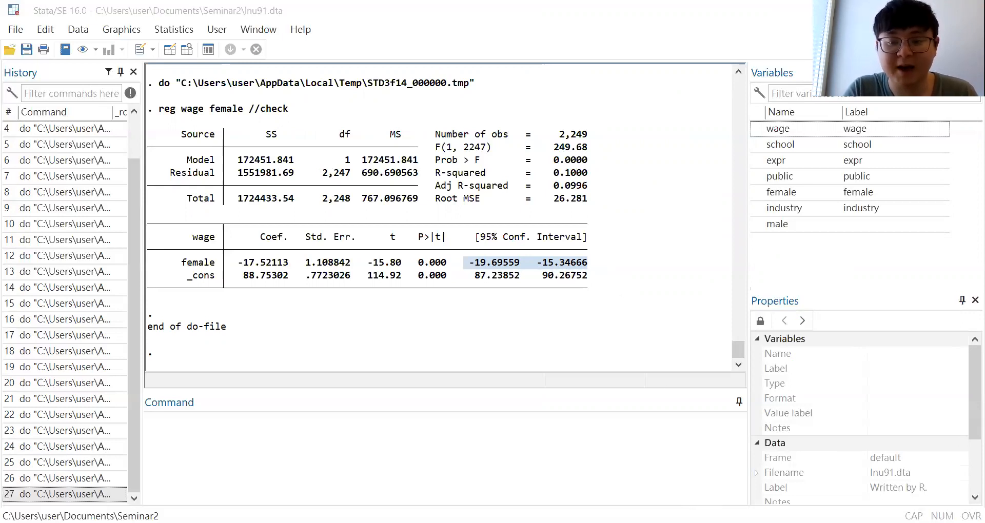
{"action": "left_click", "coordinate": [787, 221]}
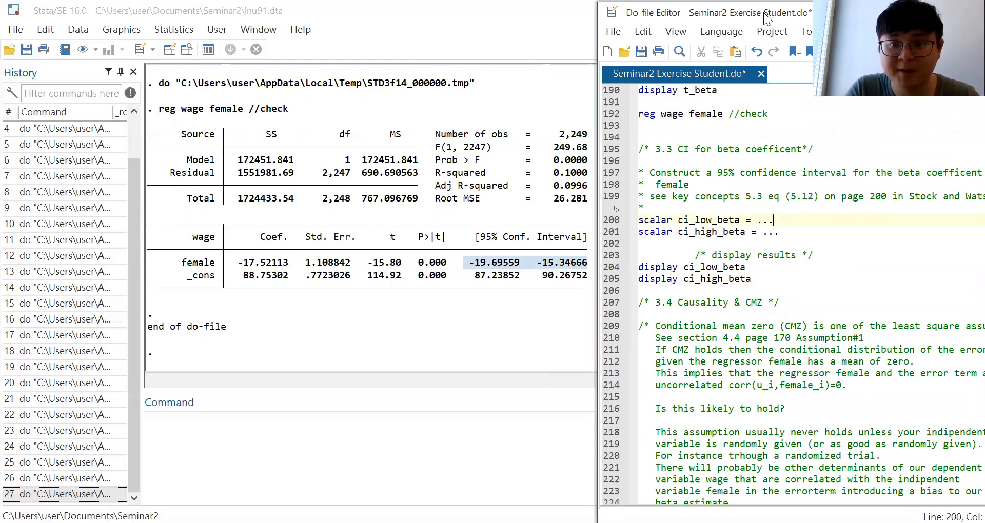
{"action": "left_click_drag", "start_coordinate": [767, 18], "coordinate": [765, 18]}
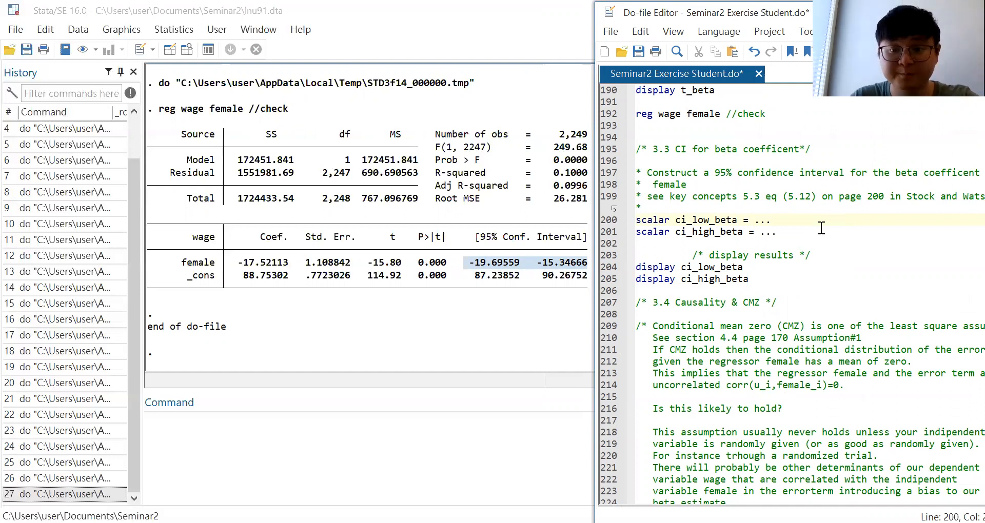
{"action": "key", "text": "BackSpace"}
{"action": "key", "text": "BackSpace"}
{"action": "key", "text": "BackSpace"}
{"action": "type", "text": "me"}
{"action": "key", "text": "BackSpace"}
{"action": "key", "text": "BackSpace"}
{"action": "type", "text": "beta "}
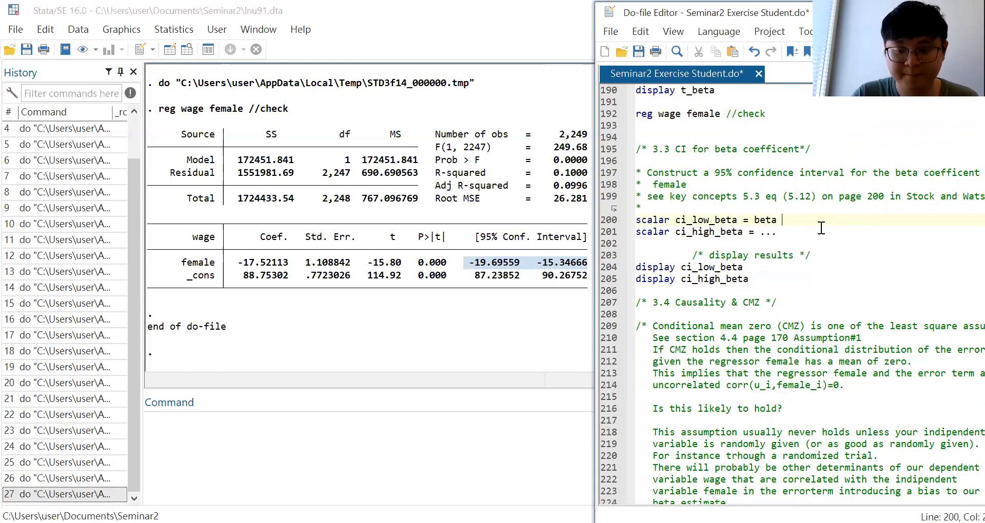
{"action": "type", "text": "- "}
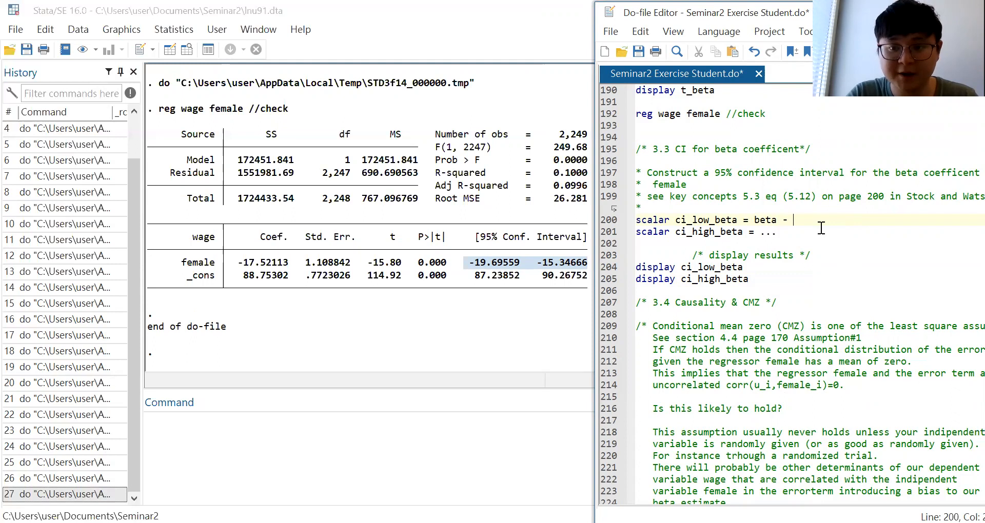
{"action": "type", "text": "1.9"}
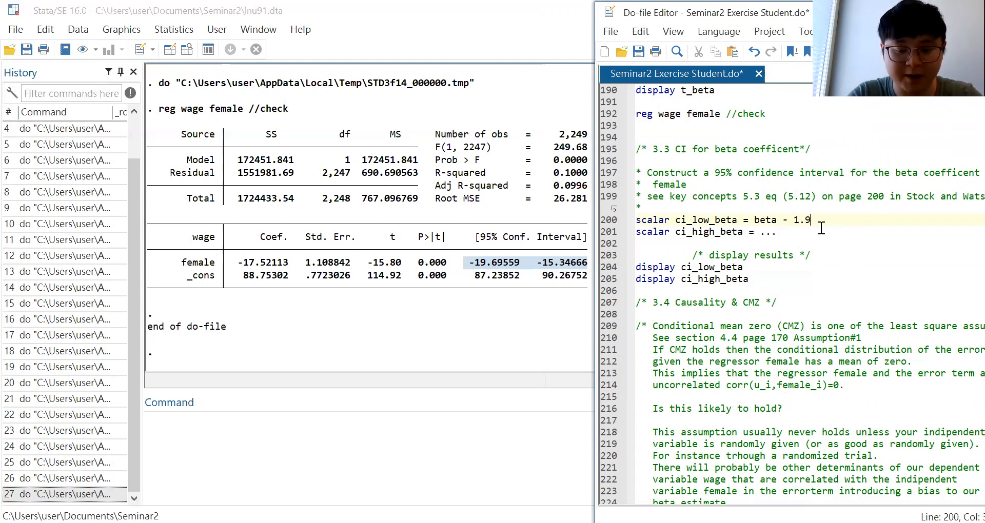
{"action": "type", "text": "6 * se"}
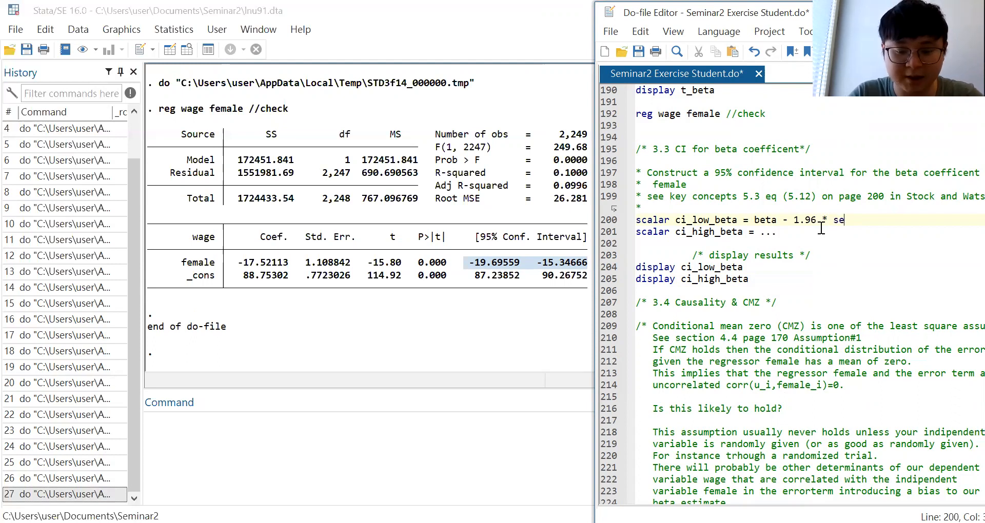
{"action": "type", "text": "_beta"}
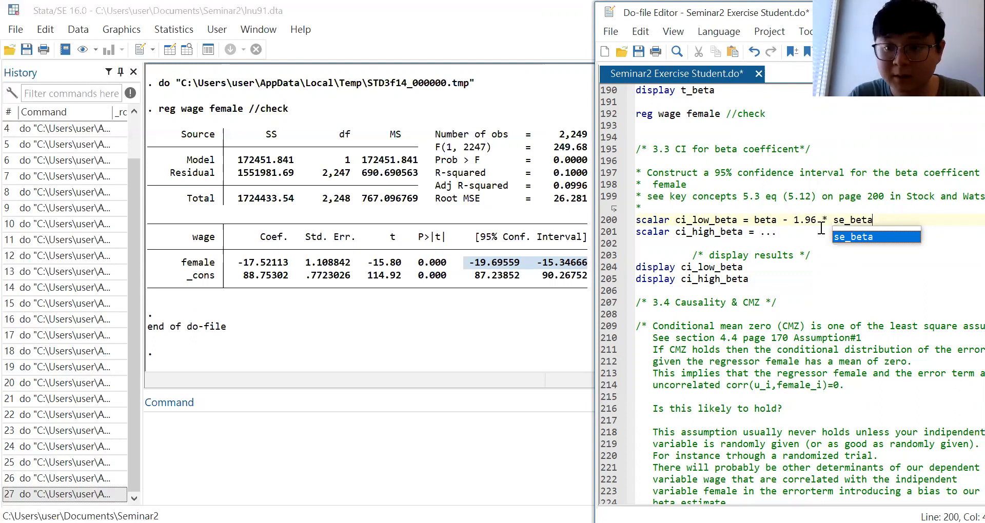
Complete line 201 as scalar ci_high_beta = beta + 1.96 * se_beta.
{"action": "left_click", "coordinate": [783, 232]}
{"action": "key", "text": "BackSpace"}
{"action": "key", "text": "BackSpace"}
{"action": "key", "text": "BackSpace"}
{"action": "type", "text": "beta"}
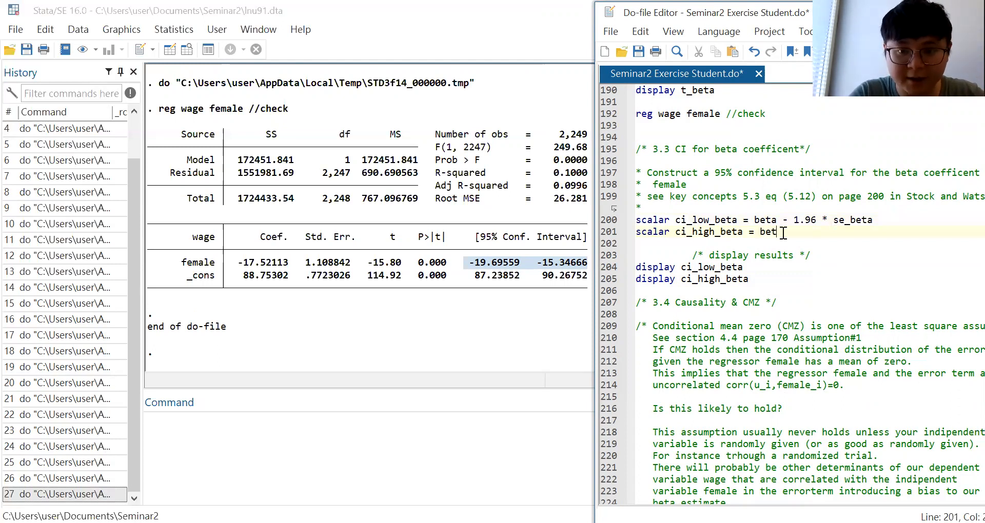
{"action": "key", "text": "Escape"}
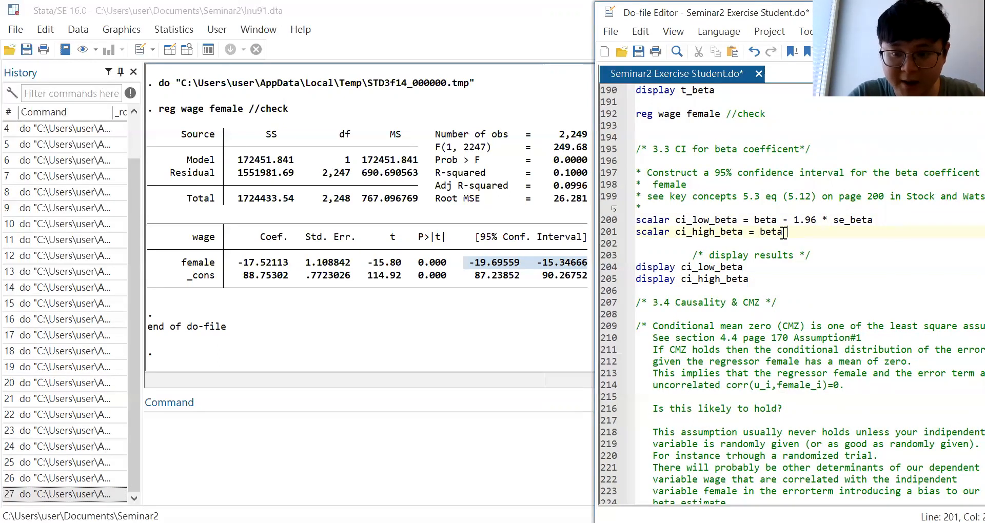
{"action": "type", "text": "+ 1,"}
{"action": "key", "text": "BackSpace"}
{"action": "type", "text": "96"}
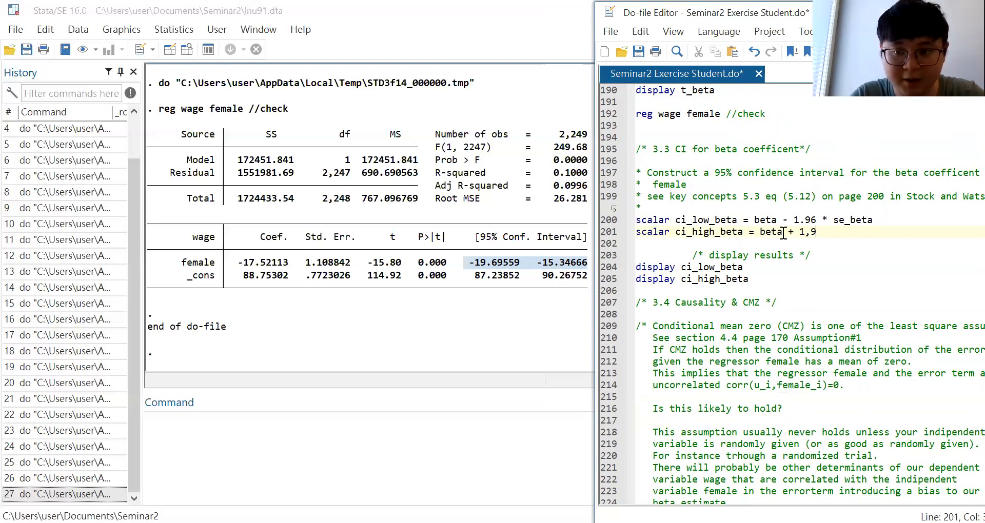
{"action": "key", "text": "Left"}
{"action": "key", "text": "Left"}
{"action": "type", "text": "."}
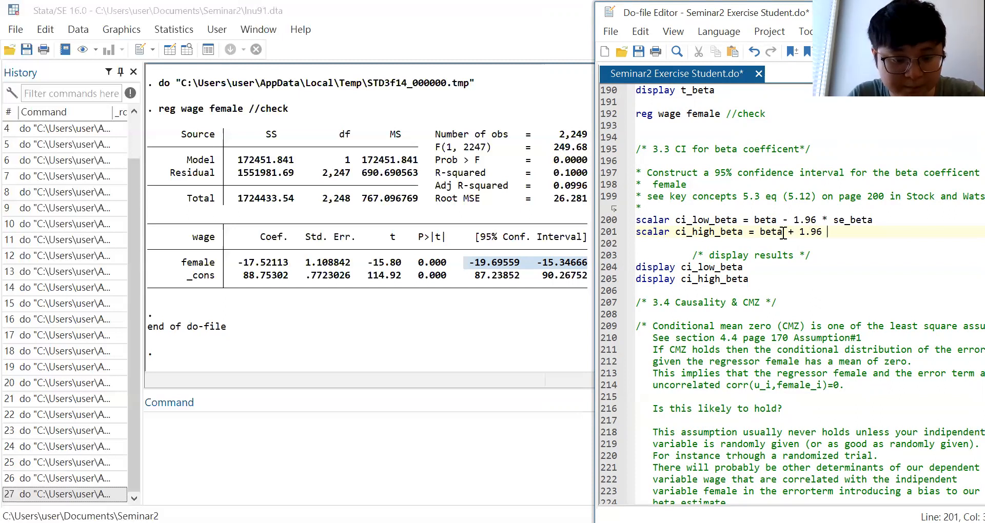
{"action": "key", "text": "End"}
{"action": "type", "text": "*"}
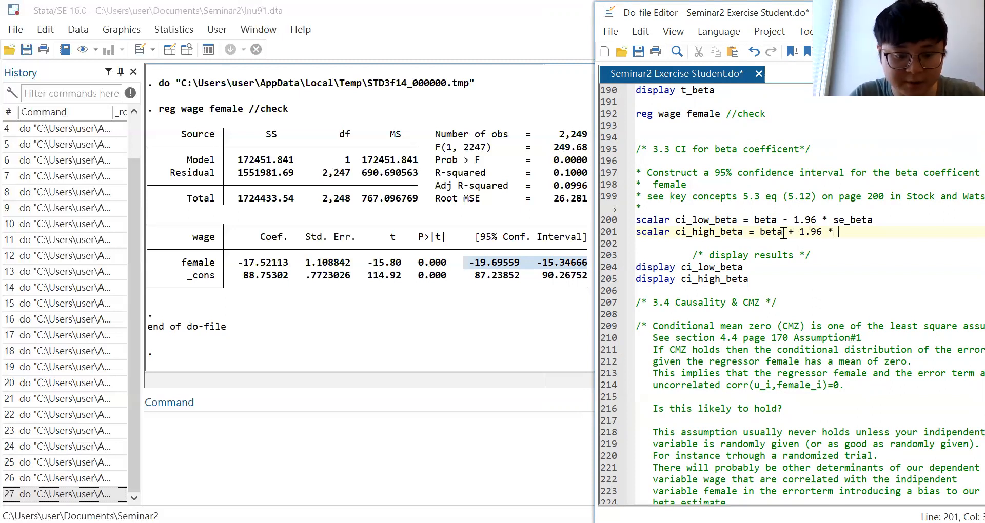
{"action": "type", "text": " se_beta"}
Run only the two scalar lines for ci_low_beta and ci_high_beta, followed by only their two display lines.
{"action": "left_click", "coordinate": [637, 219]}
{"action": "key", "text": "shift+Down"}
{"action": "key", "text": "shift+Down"}
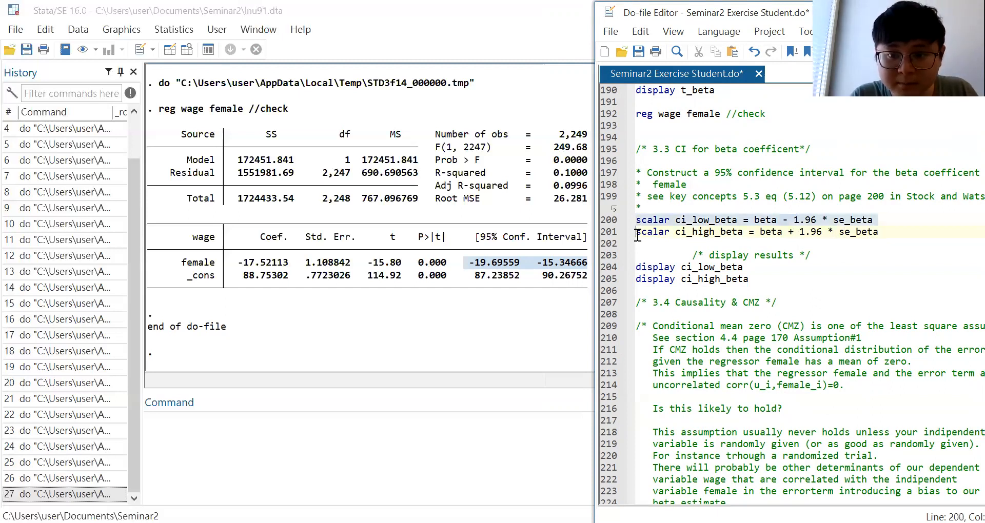
{"action": "left_click", "coordinate": [867, 52]}
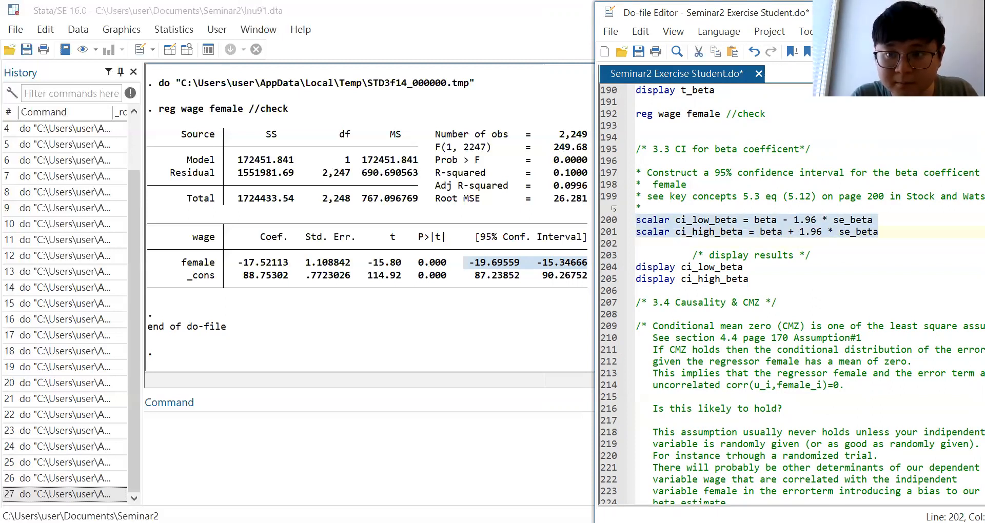
{"action": "left_click_drag", "start_coordinate": [637, 268], "coordinate": [763, 274]}
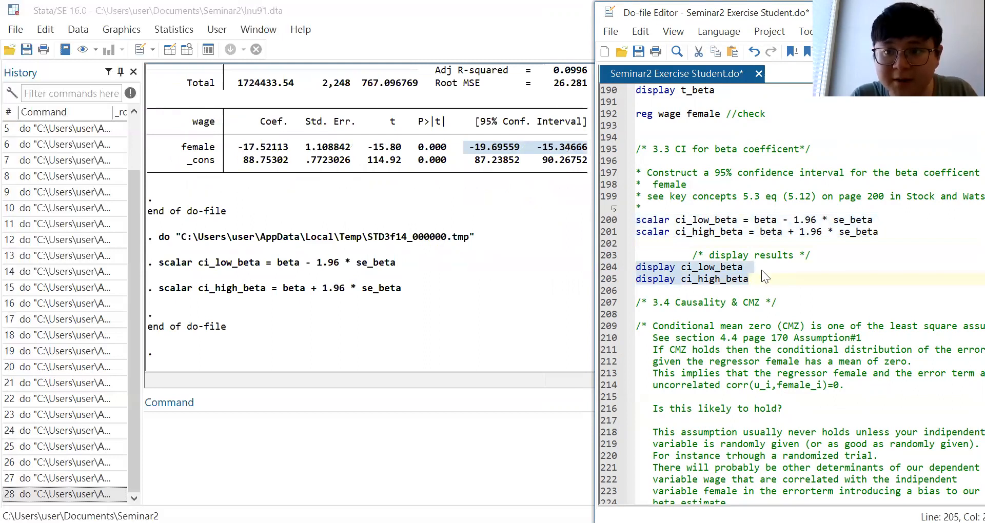
{"action": "key", "text": "ctrl+d"}
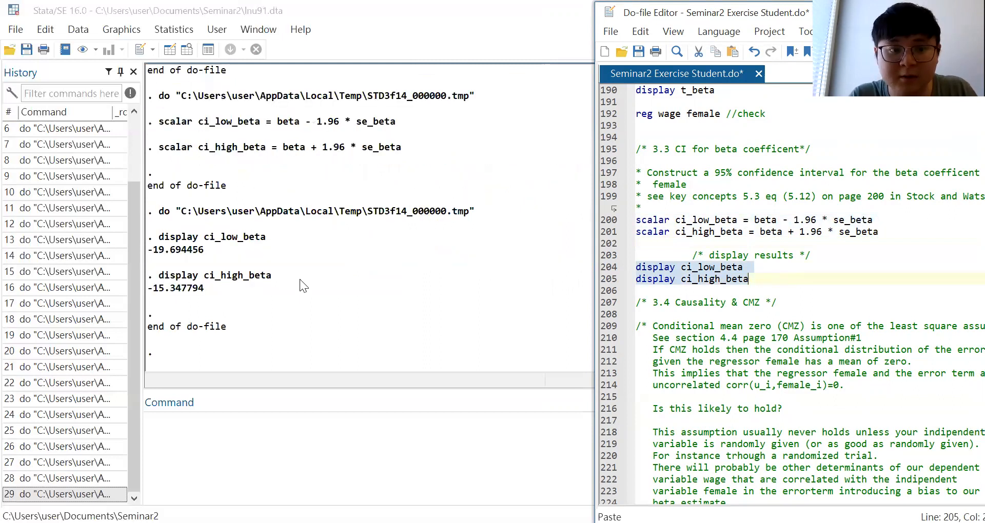
Compare the displayed ci_low_beta and ci_high_beta results with the 95% confidence interval in the female row of the regression table.
{"action": "left_click", "coordinate": [363, 255]}
{"action": "scroll", "coordinate": [363, 255], "scroll_direction": "up", "scroll_amount": 3}
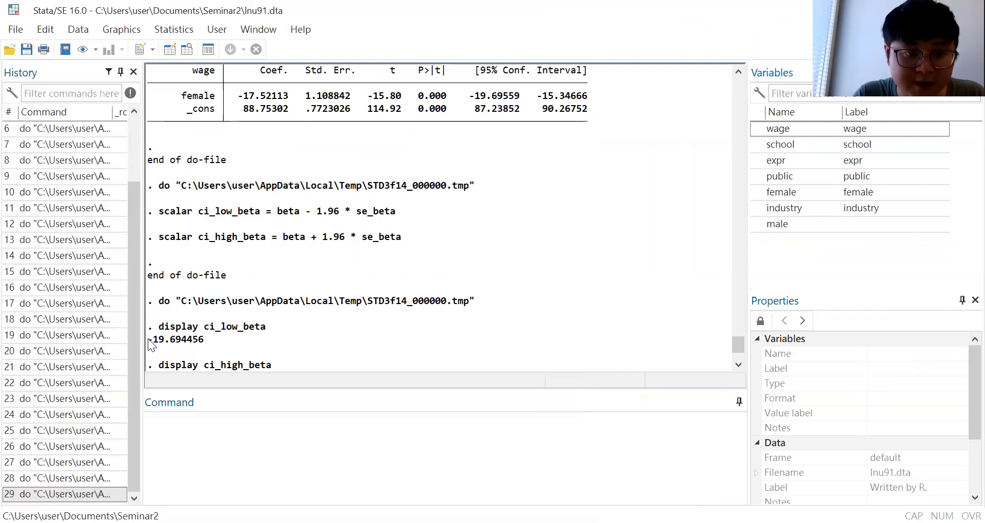
{"action": "left_click_drag", "start_coordinate": [149, 340], "coordinate": [201, 339]}
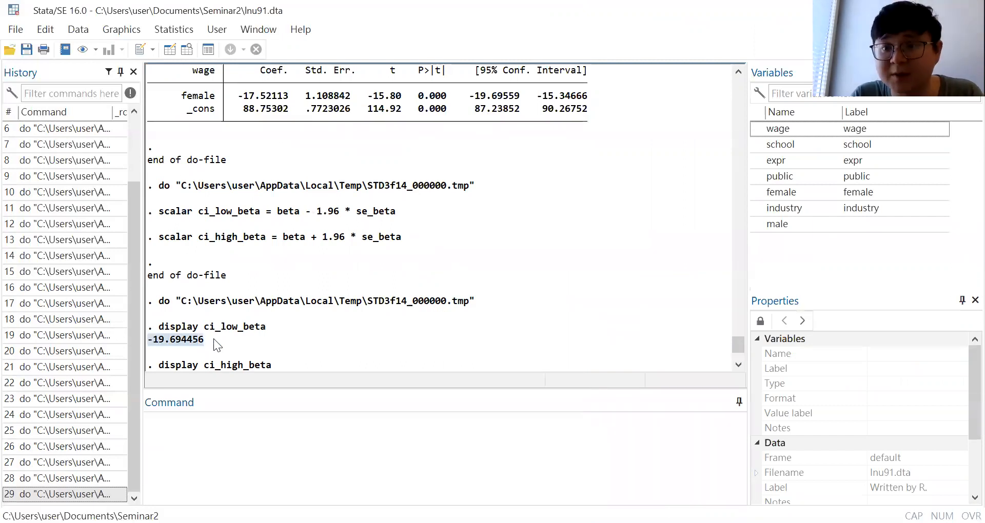
{"action": "left_click_drag", "start_coordinate": [470, 95], "coordinate": [519, 100]}
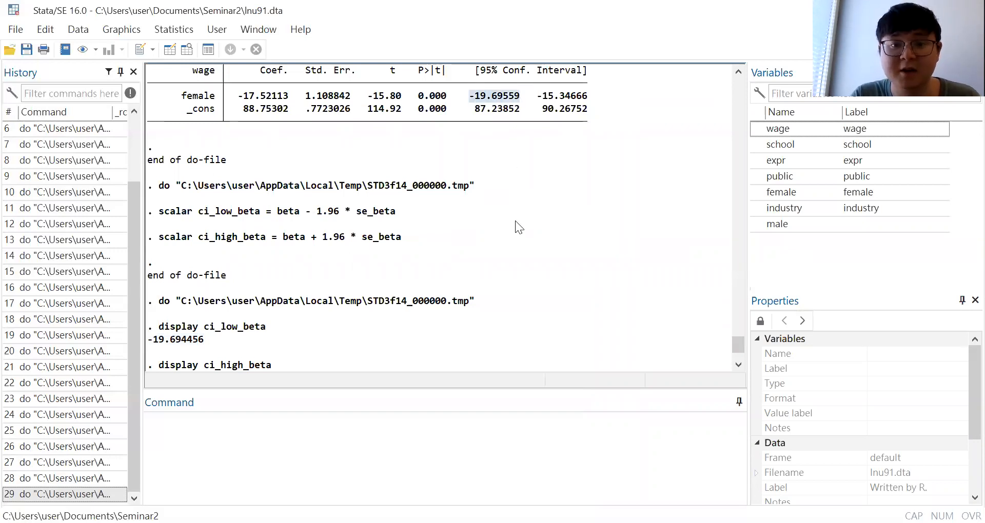
{"action": "scroll", "coordinate": [515, 221], "scroll_direction": "down", "scroll_amount": 3}
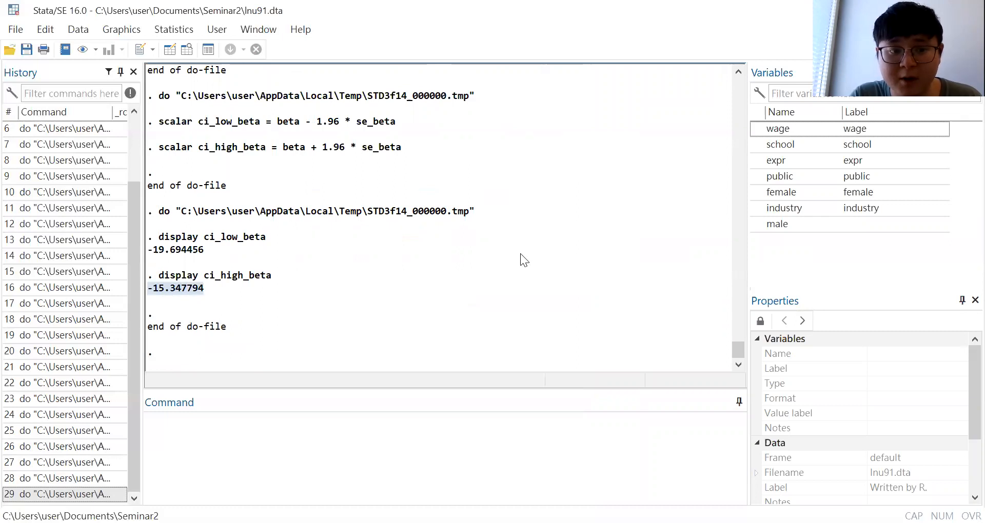
{"action": "scroll", "coordinate": [521, 254], "scroll_direction": "up", "scroll_amount": 3}
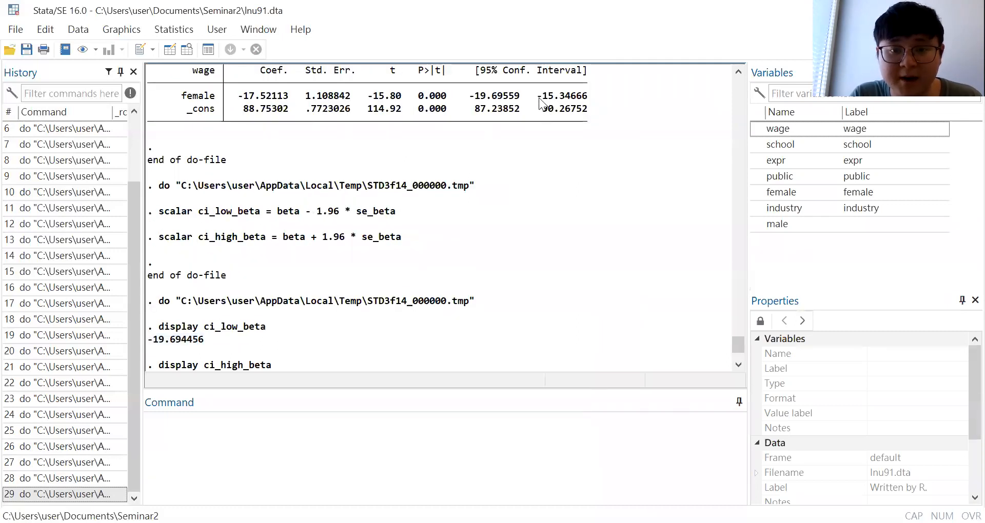
{"action": "left_click_drag", "start_coordinate": [536, 95], "coordinate": [598, 96]}
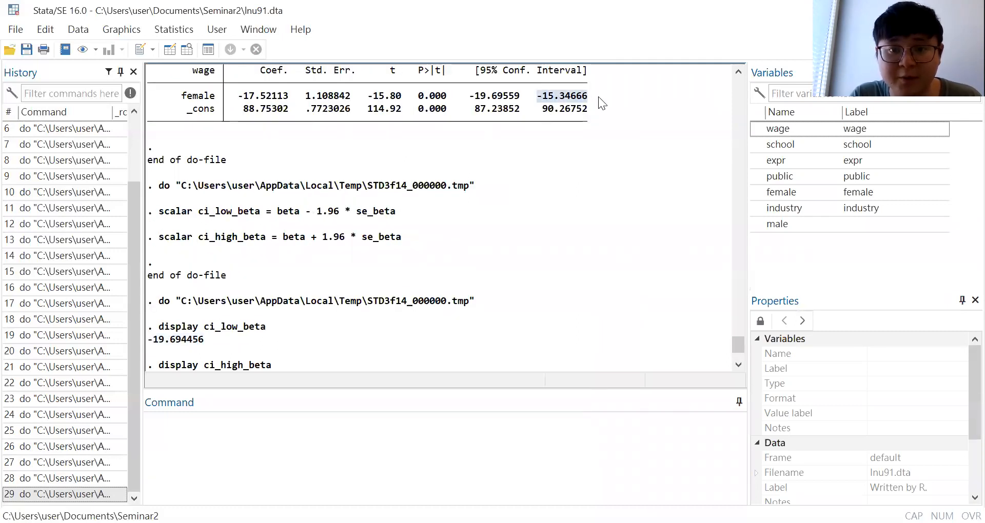
{"action": "left_click", "coordinate": [501, 309]}
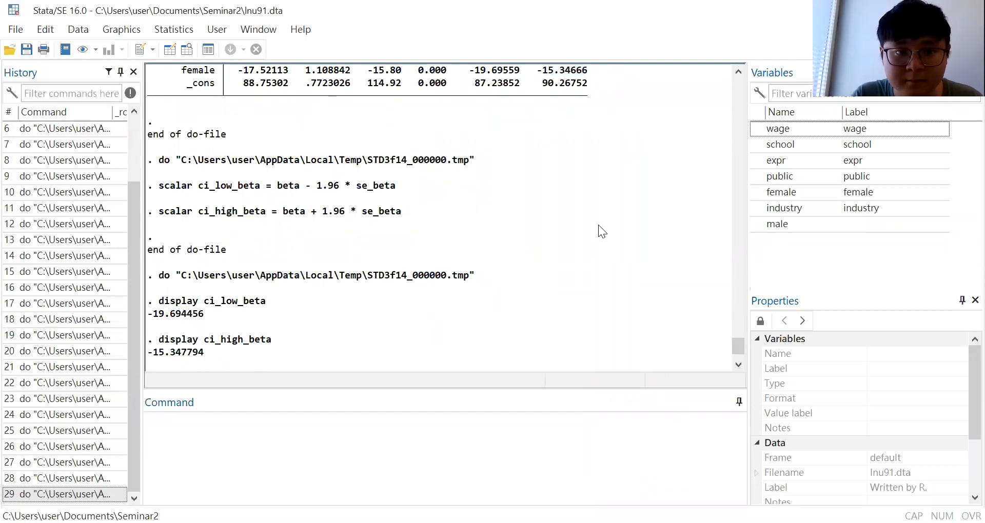
{"action": "scroll", "coordinate": [599, 225], "scroll_direction": "up", "scroll_amount": 2}
{"action": "scroll", "coordinate": [599, 225], "scroll_direction": "down", "scroll_amount": 3}
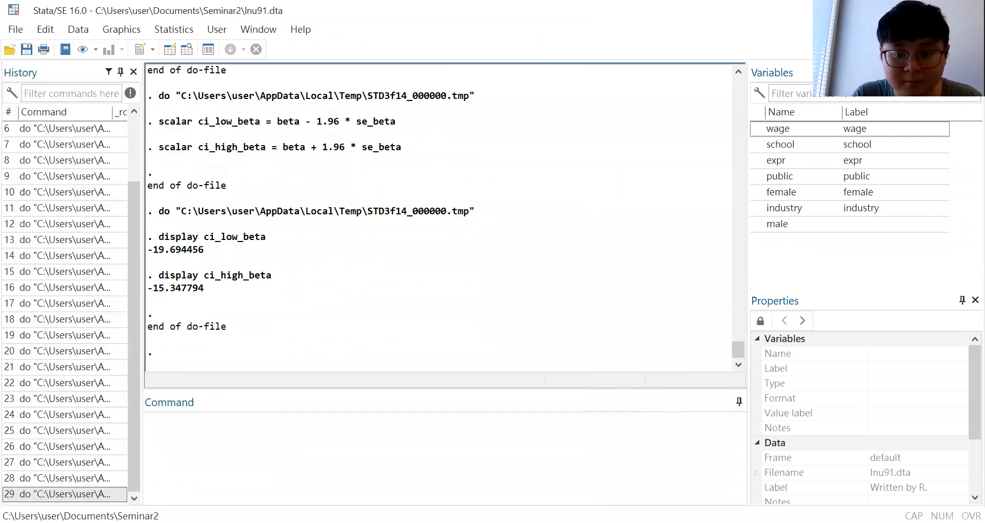
Bring the Do-file Editor back to the front and widen its window over the results so the comment lines fit.
{"action": "key", "text": "alt+Tab"}
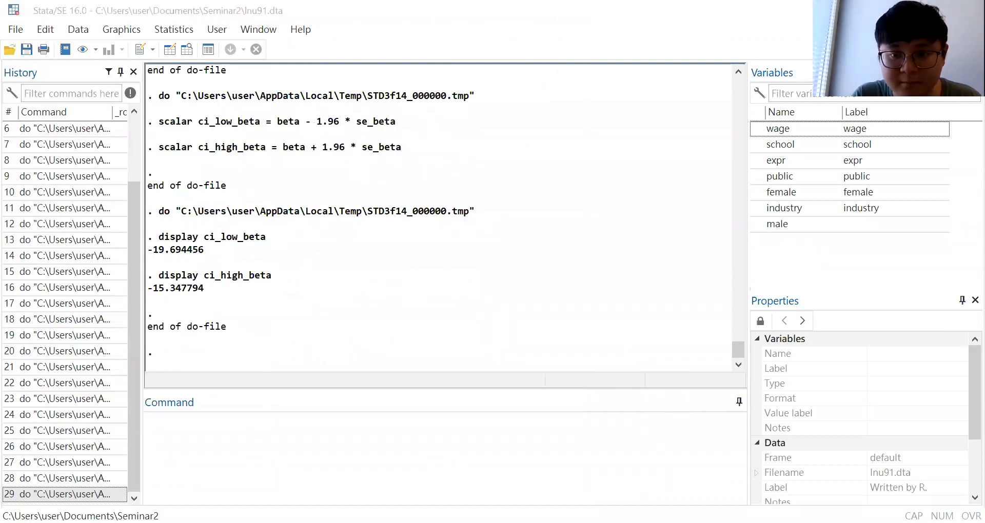
{"action": "key", "text": "alt+Tab"}
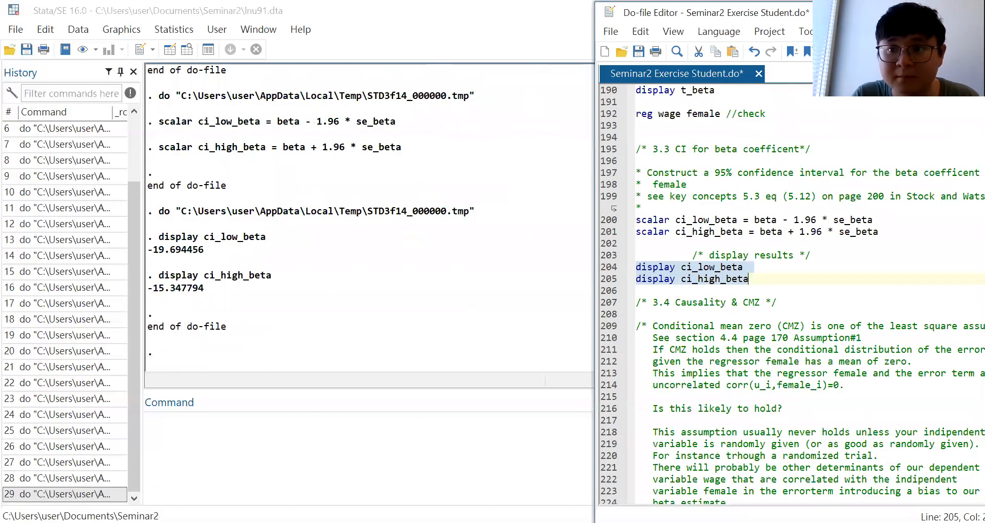
{"action": "left_click", "coordinate": [817, 265]}
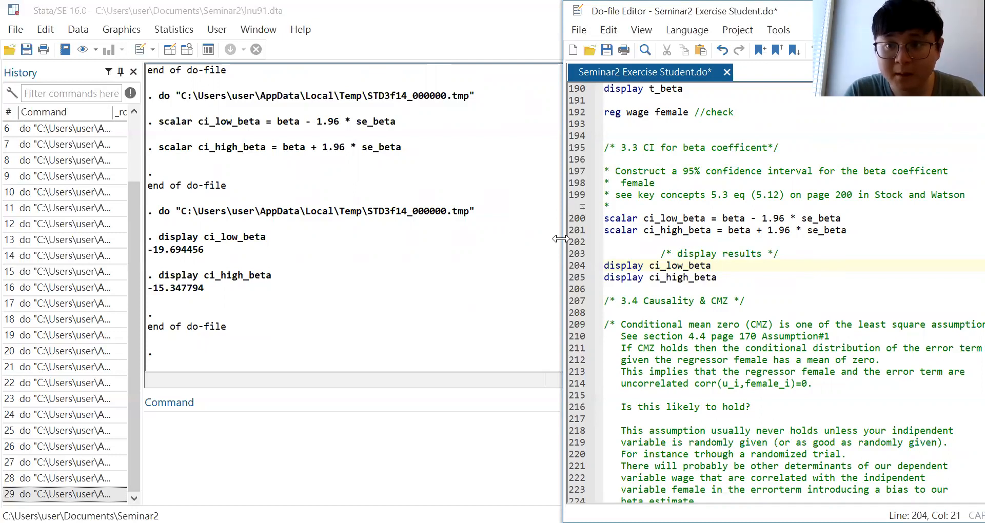
{"action": "left_click_drag", "start_coordinate": [560, 239], "coordinate": [658, 239]}
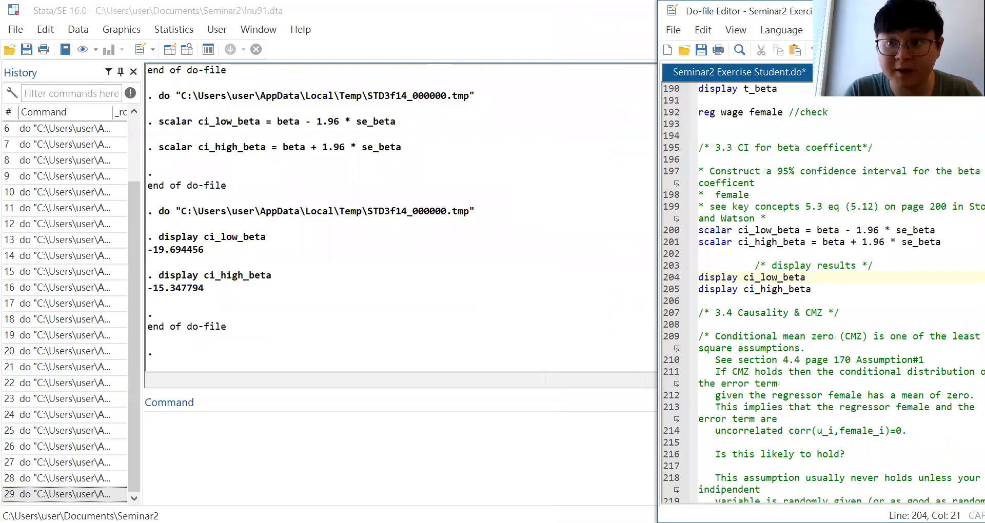
{"action": "left_click_drag", "start_coordinate": [658, 239], "coordinate": [580, 237]}
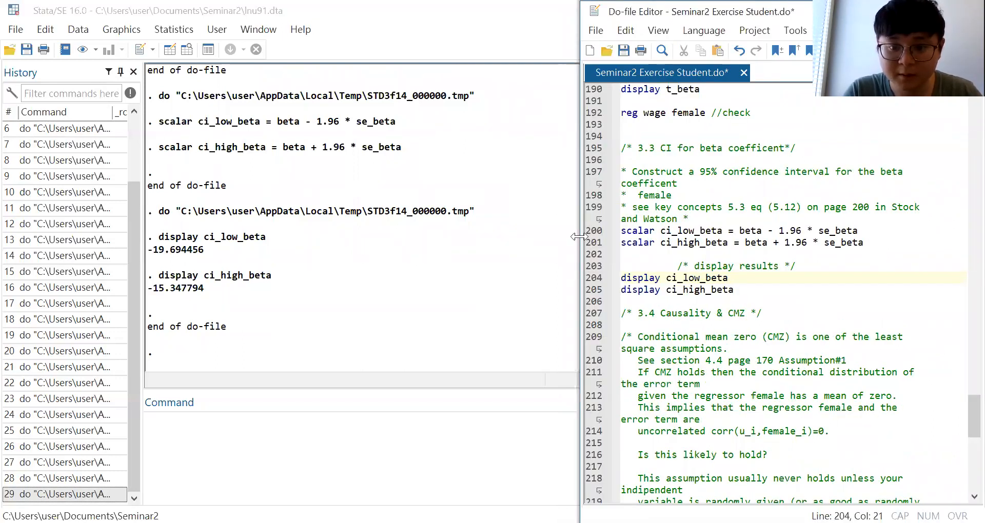
{"action": "left_click_drag", "start_coordinate": [579, 237], "coordinate": [481, 237]}
Read section 3.4 Causality & CMZ through the omitted variable bias example, the reg wage women school line and the robust standard errors hint.
{"action": "left_click", "coordinate": [925, 323]}
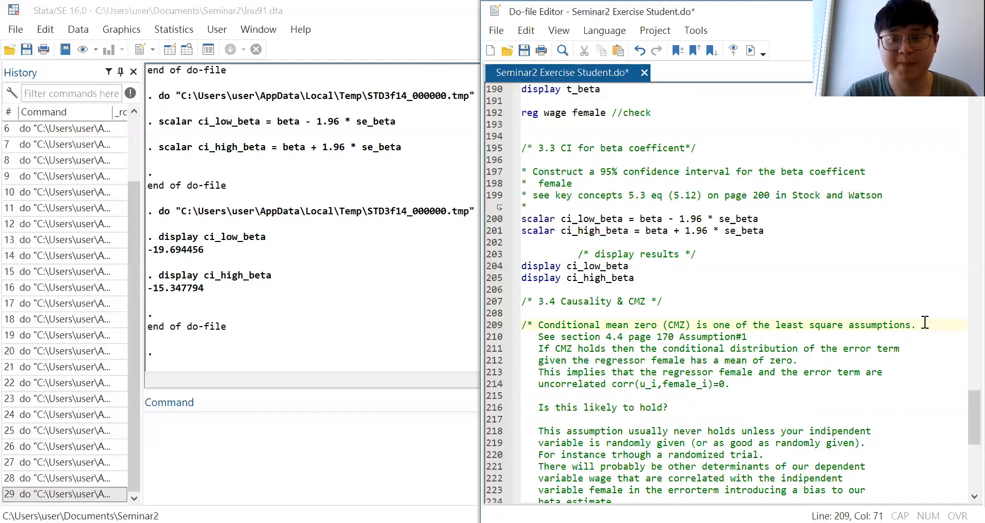
{"action": "scroll", "coordinate": [925, 323], "scroll_direction": "down", "scroll_amount": 3}
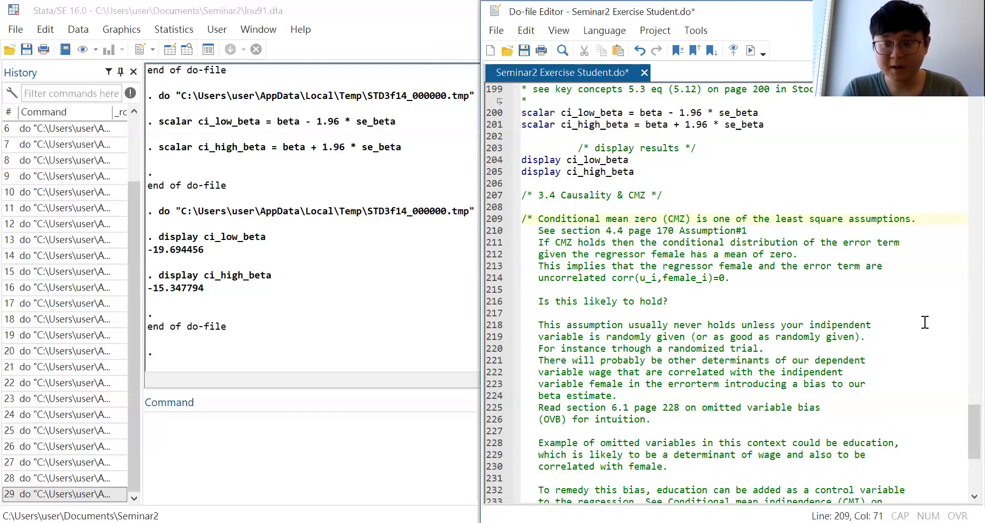
{"action": "scroll", "coordinate": [925, 322], "scroll_direction": "down", "scroll_amount": 1}
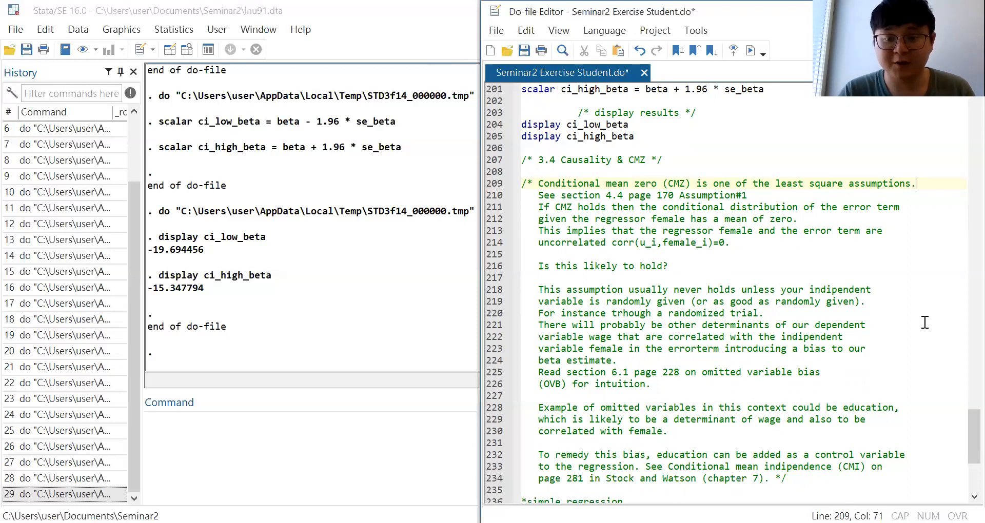
{"action": "scroll", "coordinate": [925, 322], "scroll_direction": "down", "scroll_amount": 6}
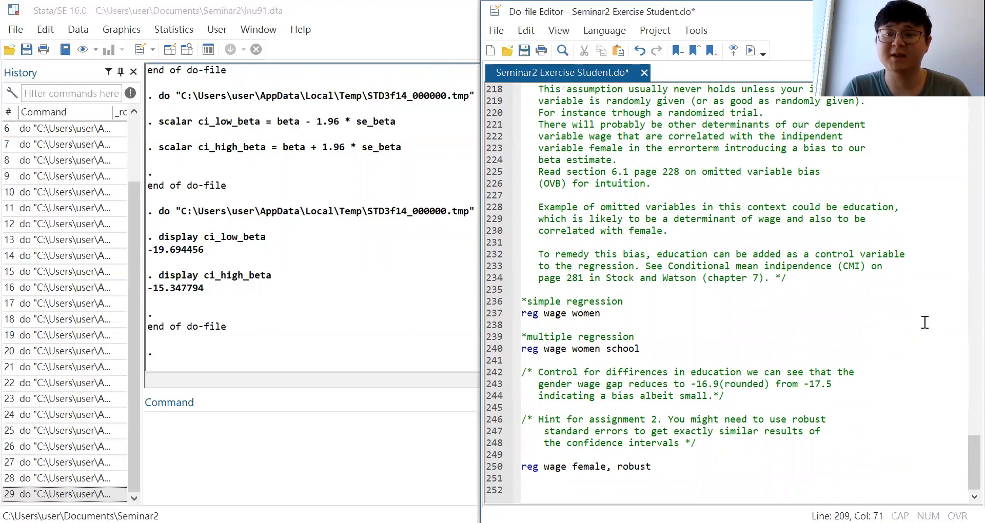
{"action": "left_click", "coordinate": [523, 349]}
{"action": "left_click_drag", "start_coordinate": [523, 349], "coordinate": [722, 354]}
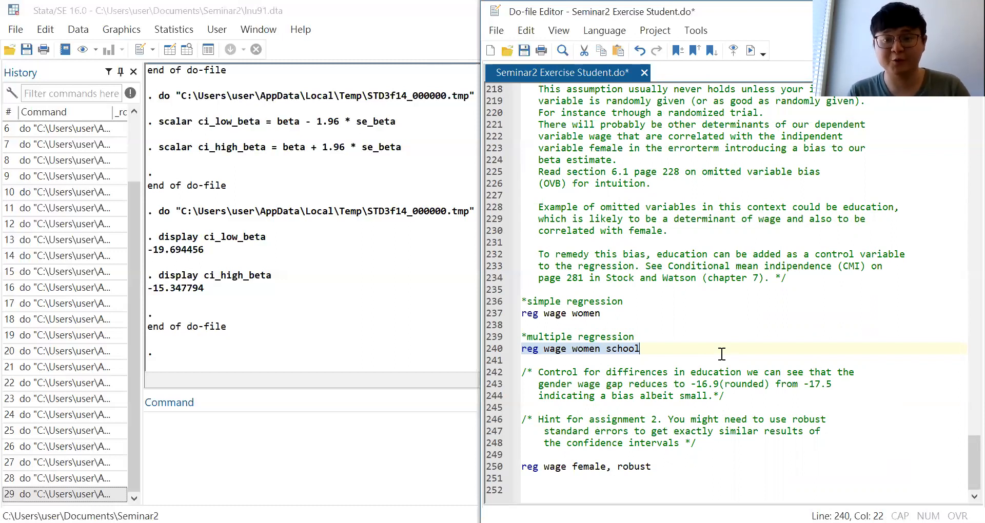
{"action": "left_click", "coordinate": [722, 354]}
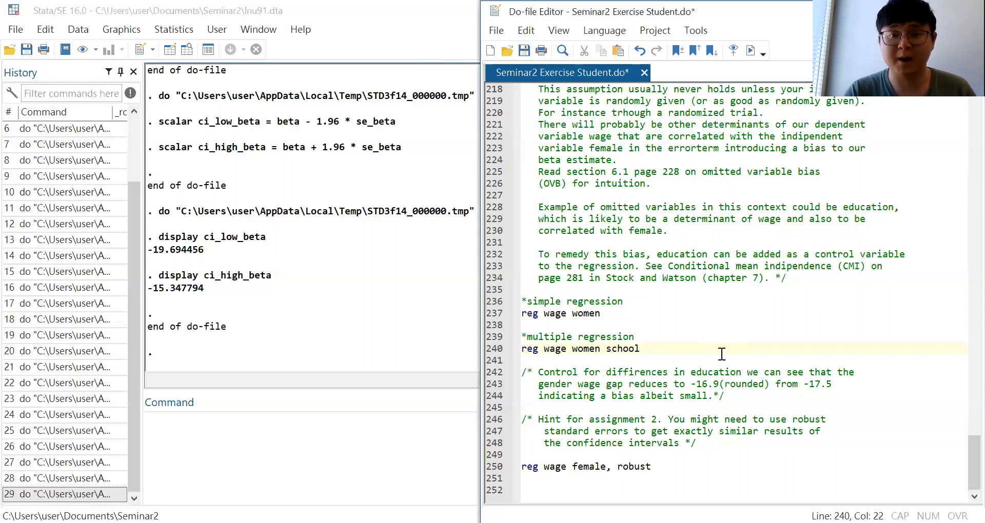
{"action": "scroll", "coordinate": [721, 354], "scroll_direction": "up", "scroll_amount": 5}
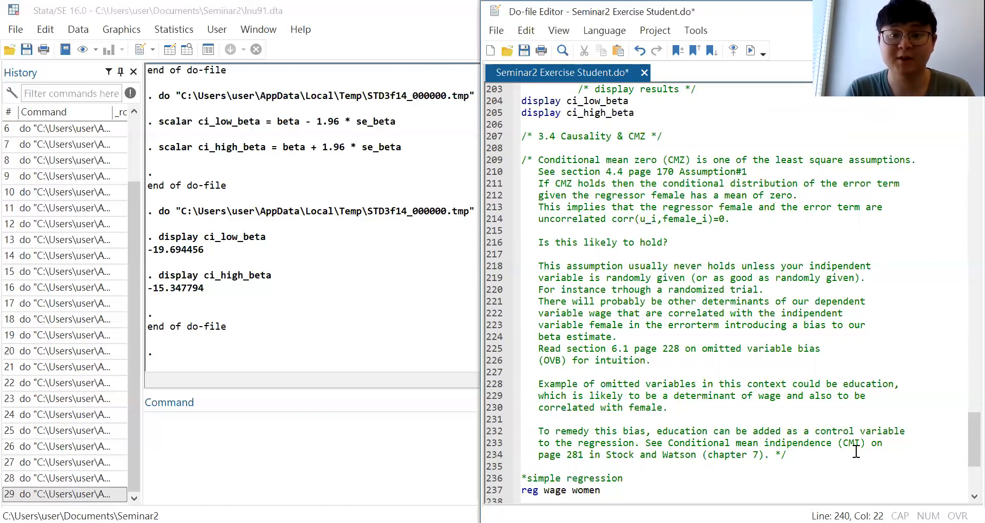
{"action": "scroll", "coordinate": [856, 452], "scroll_direction": "down", "scroll_amount": 5}
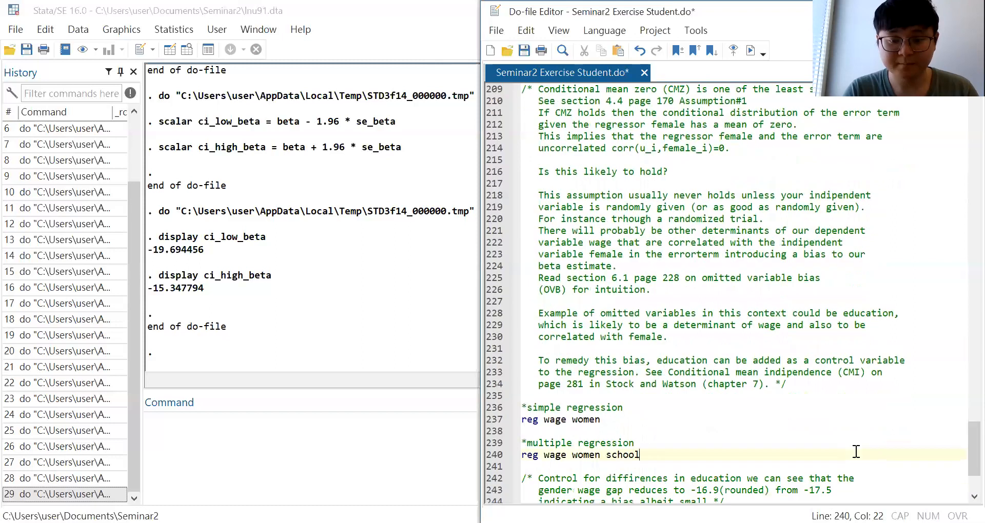
{"action": "left_click", "coordinate": [771, 462]}
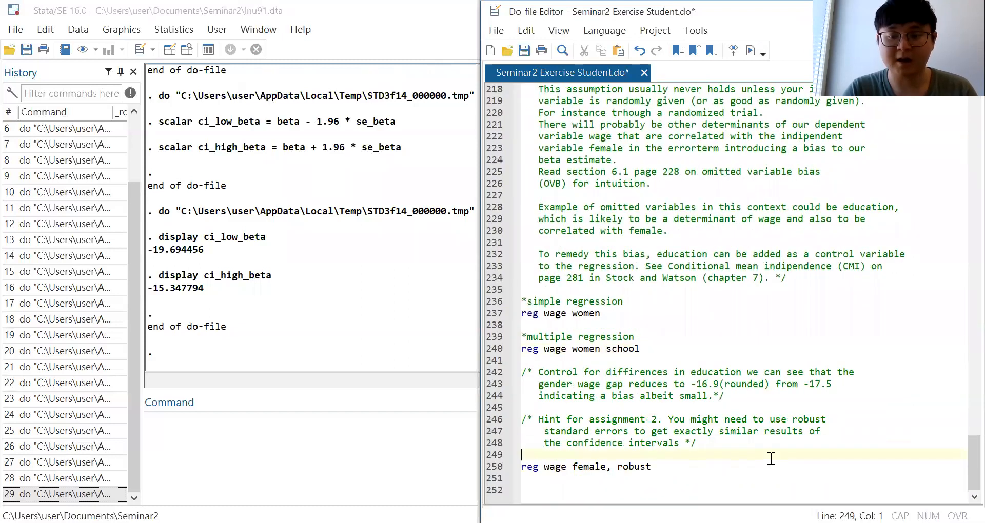